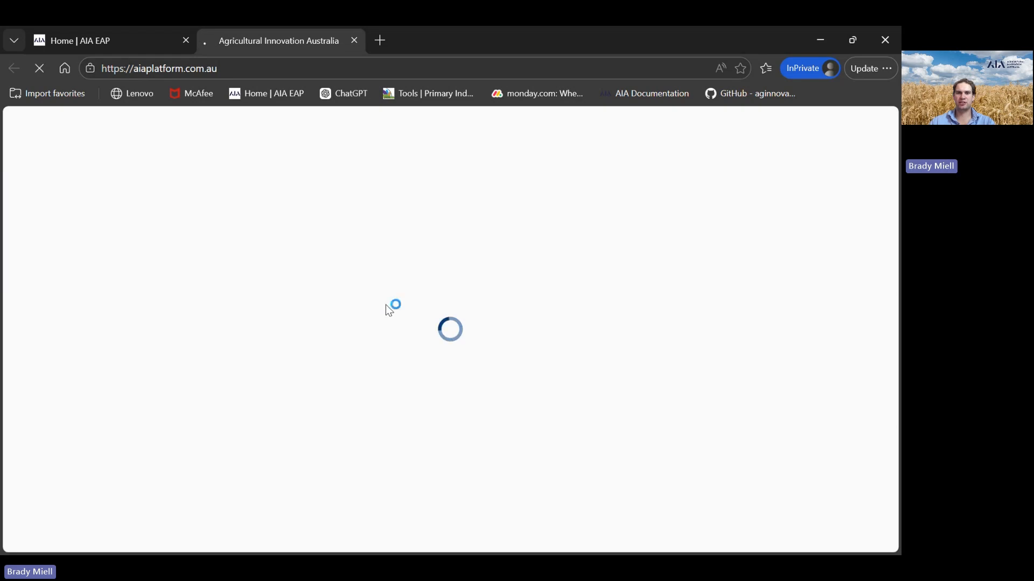
Step: Submit the account's email address on the AIA Environmental Accounting Platform login page
click(415, 370)
key(ctrl+v)
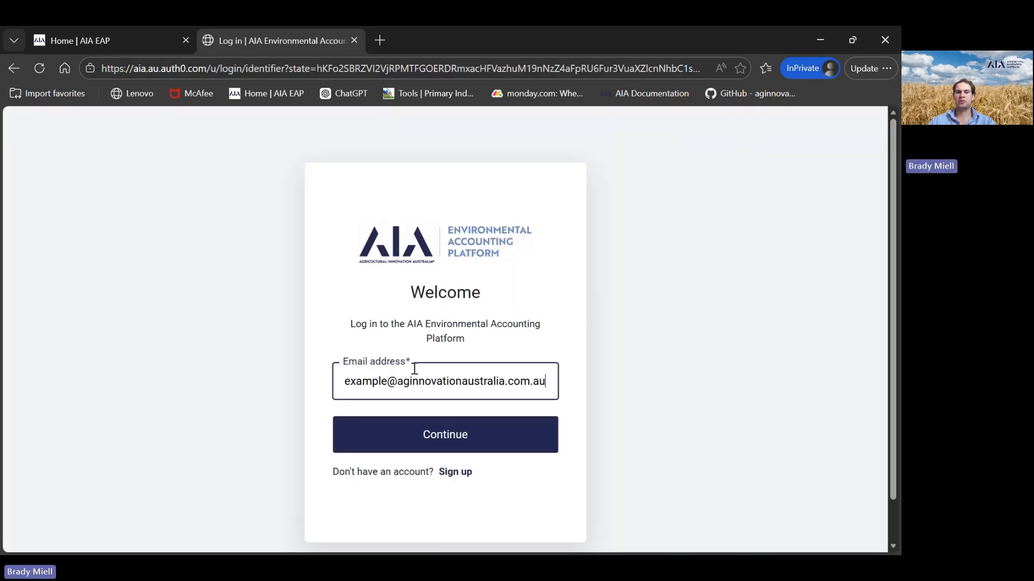
click(406, 431)
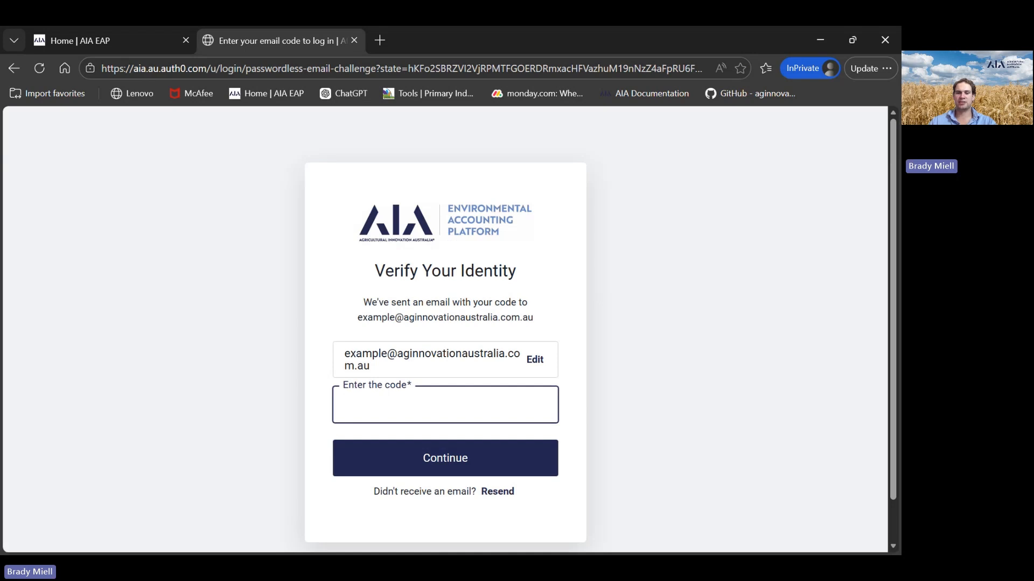
Step: Retrieve the emailed verification code and submit it to finish logging in
key(alt+Tab)
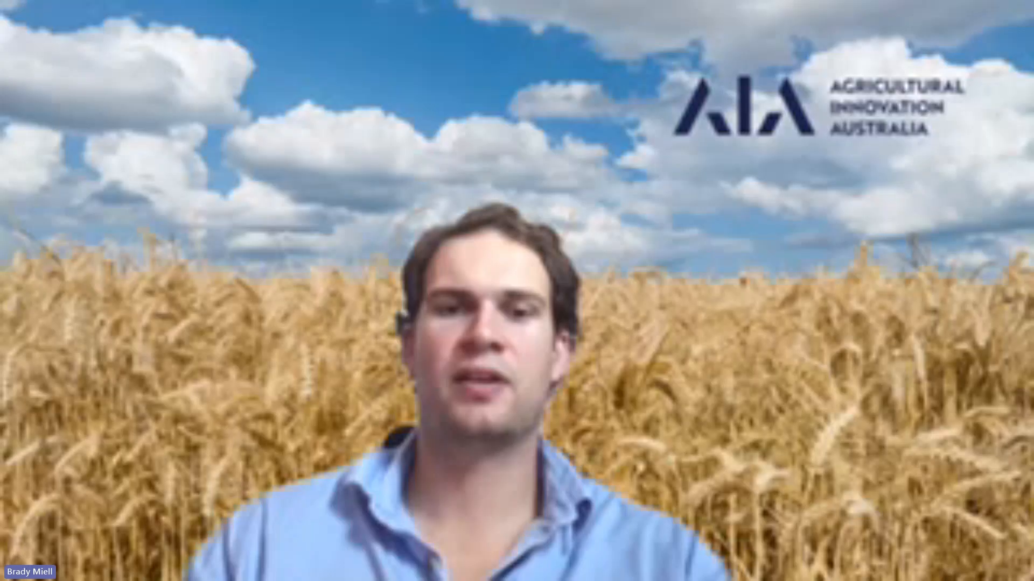
click(515, 394)
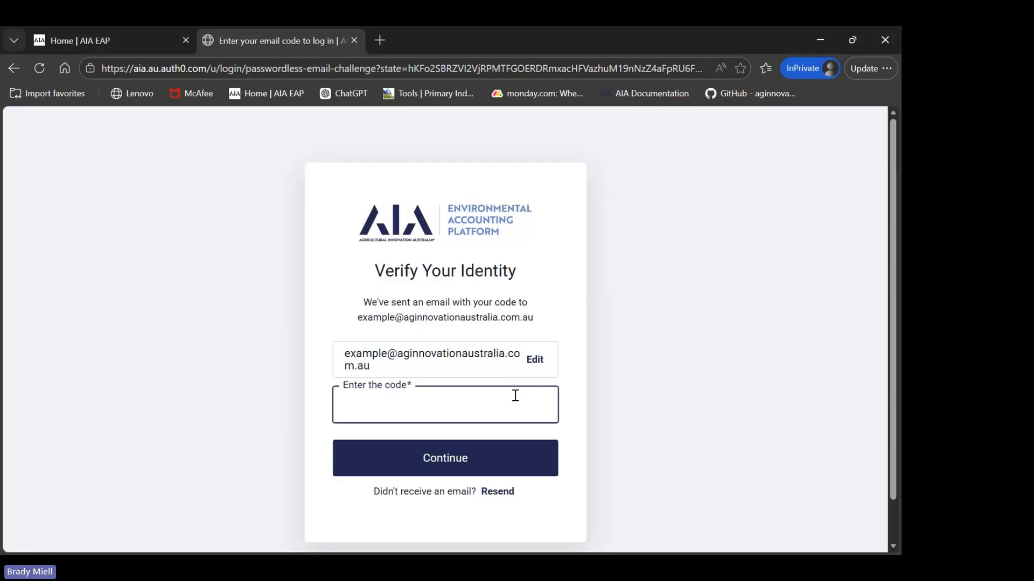
click(484, 452)
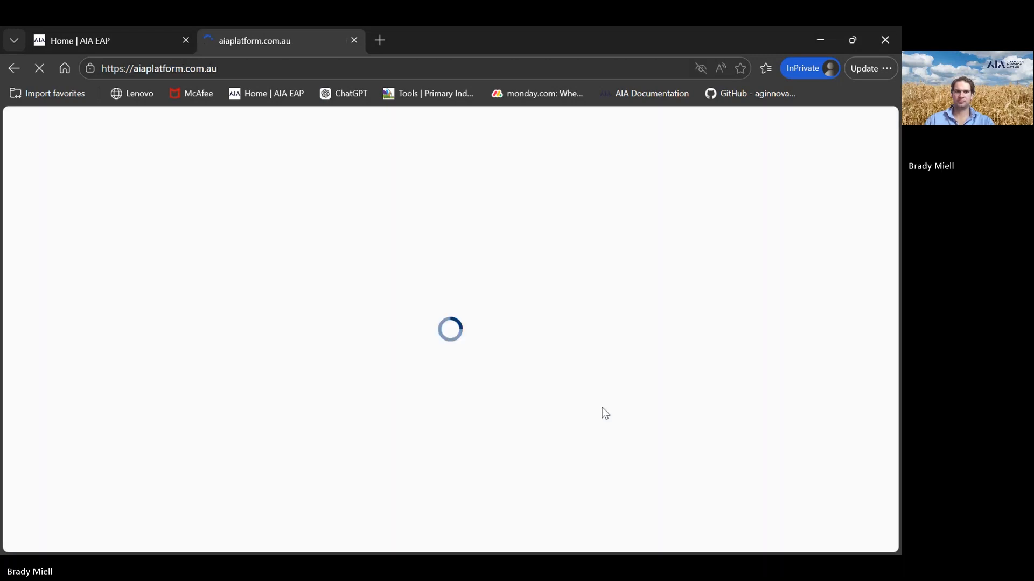
Step: Start a new property and select the large parcel beside Tintinara, between Carcuma Rd and Schultz Rd, as its boundary
click(183, 128)
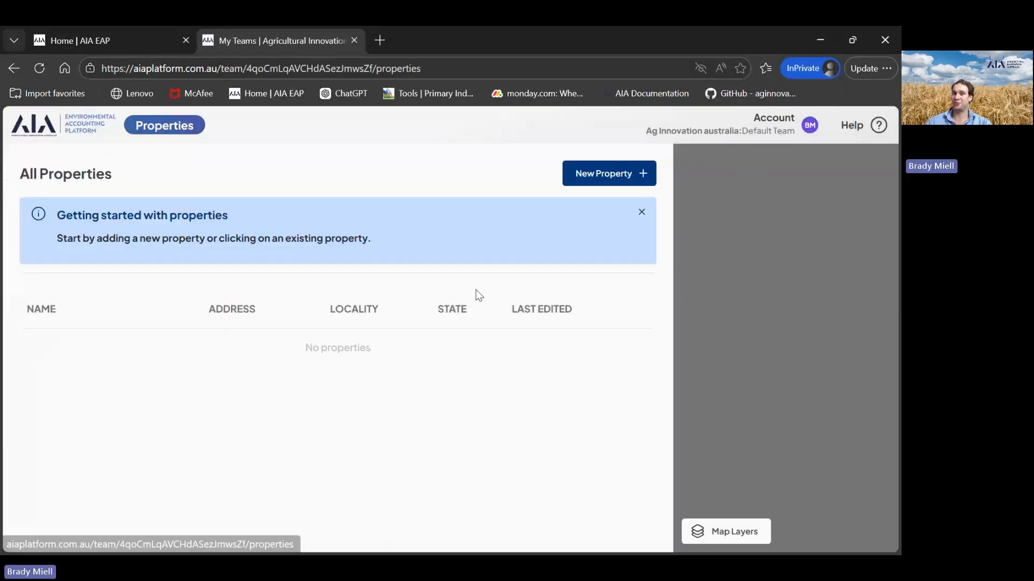
click(607, 173)
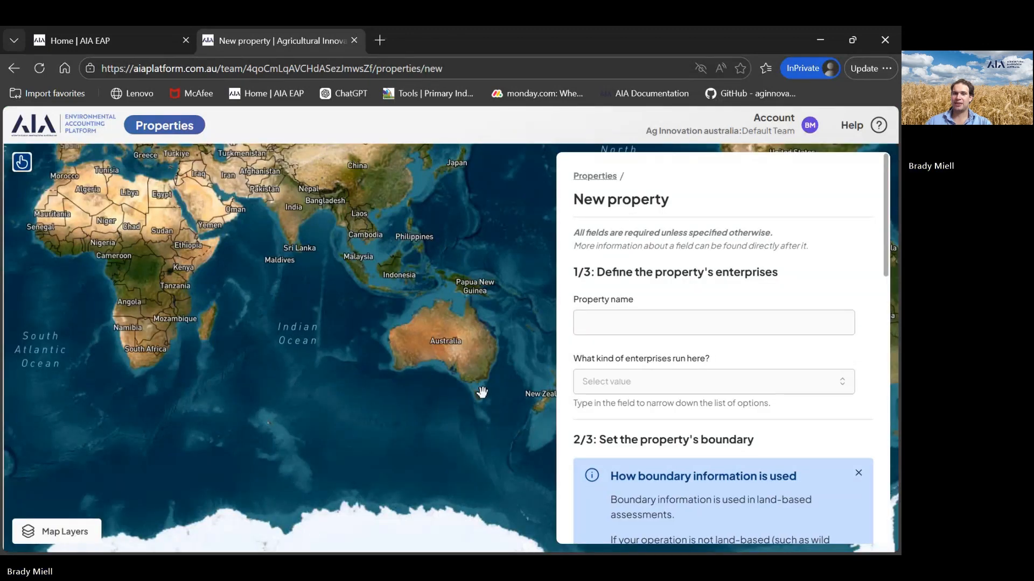
scroll(468, 387, up, 2)
scroll(460, 384, up, 5)
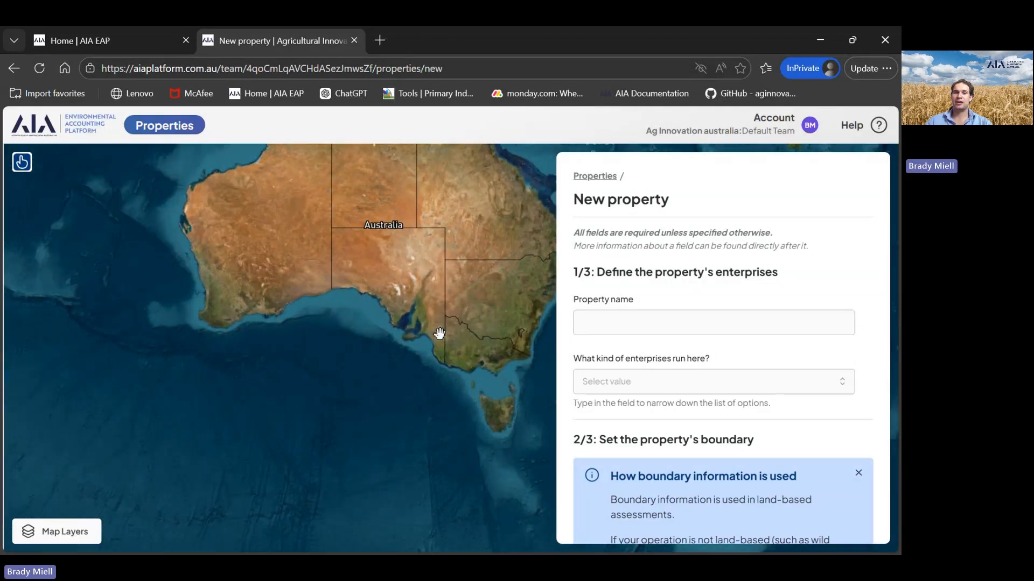
scroll(437, 350, up, 4)
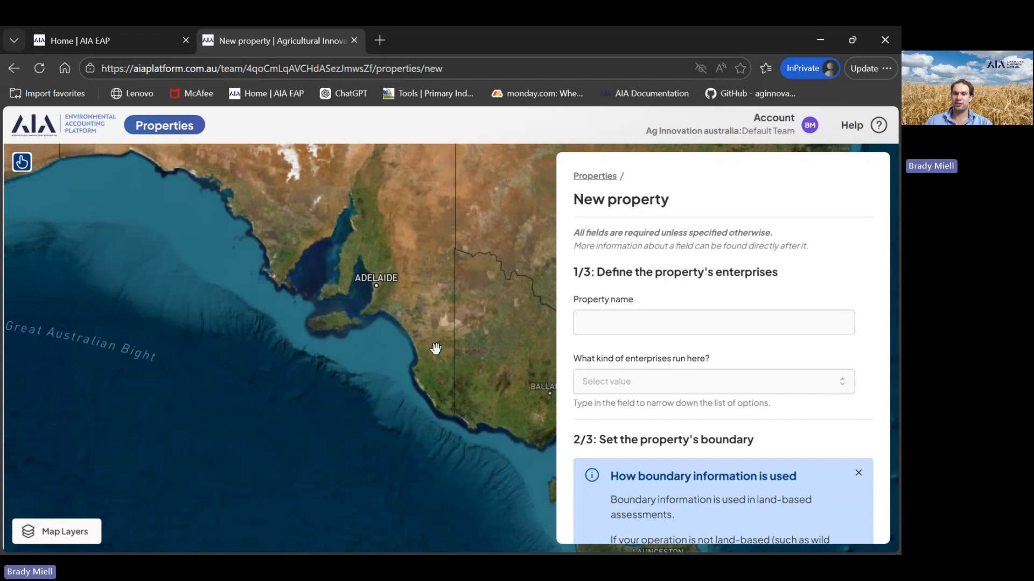
scroll(720, 430, down, 8)
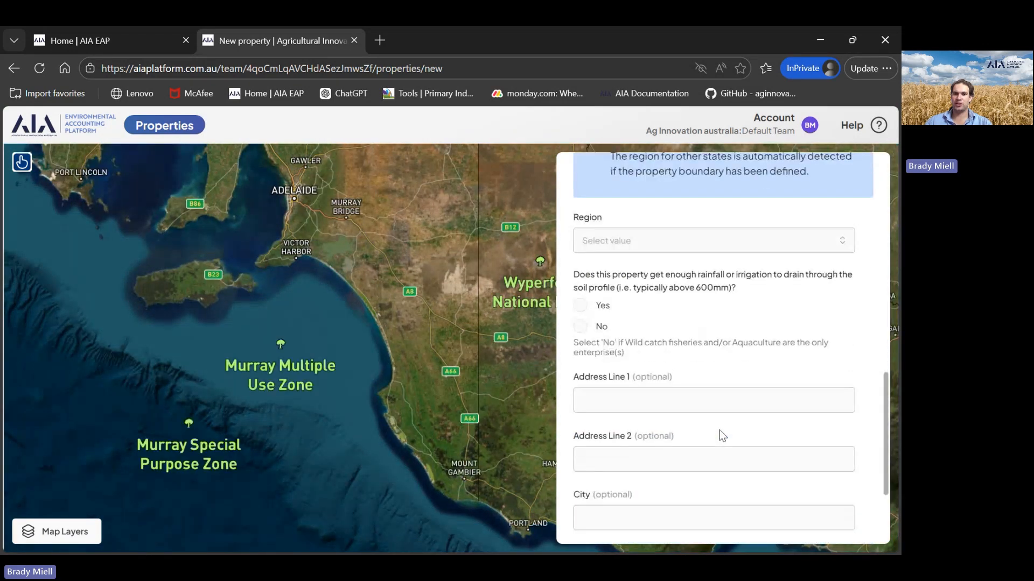
scroll(431, 300, up, 3)
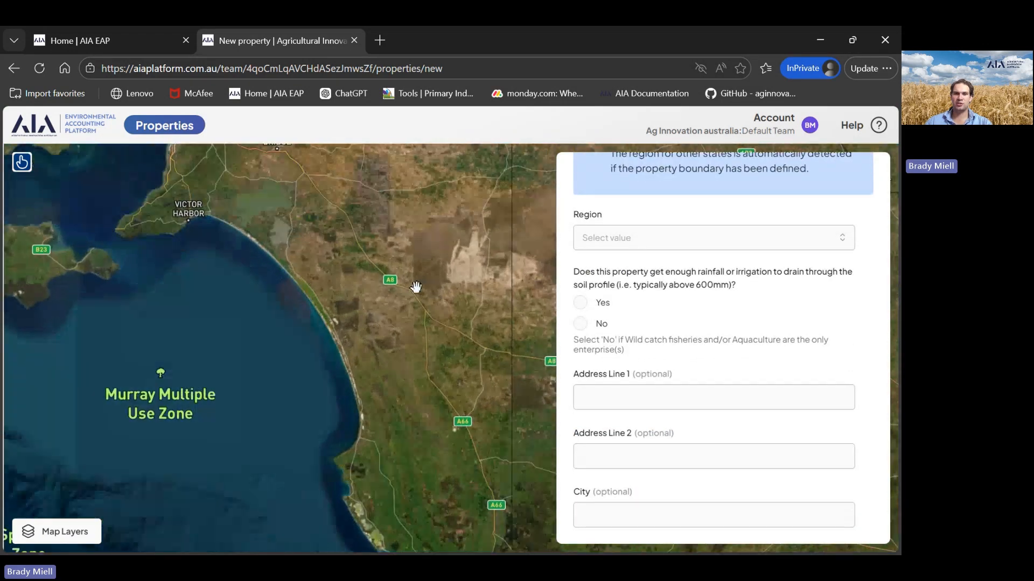
scroll(393, 279, up, 4)
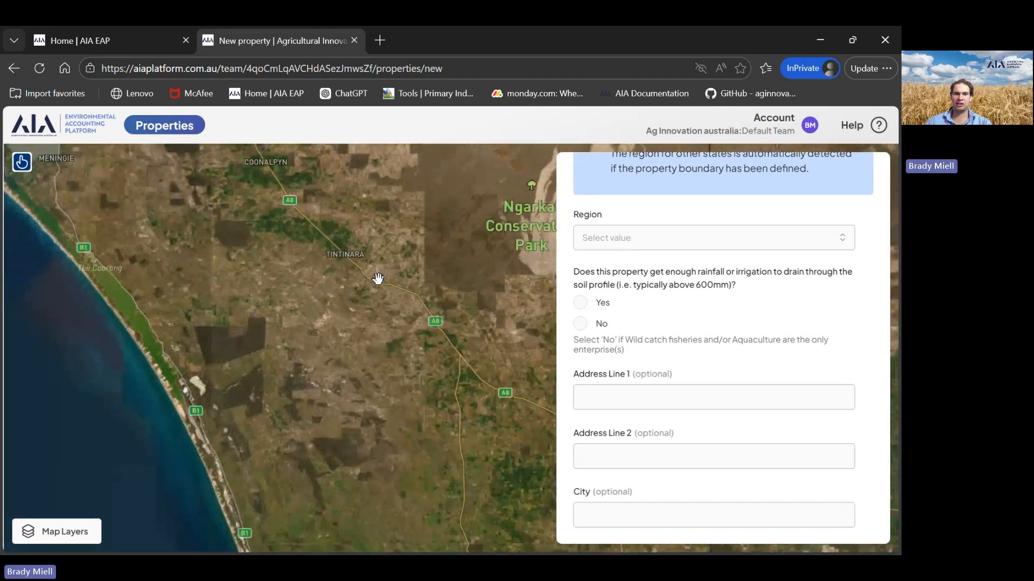
scroll(322, 237, up, 2)
scroll(310, 237, up, 3)
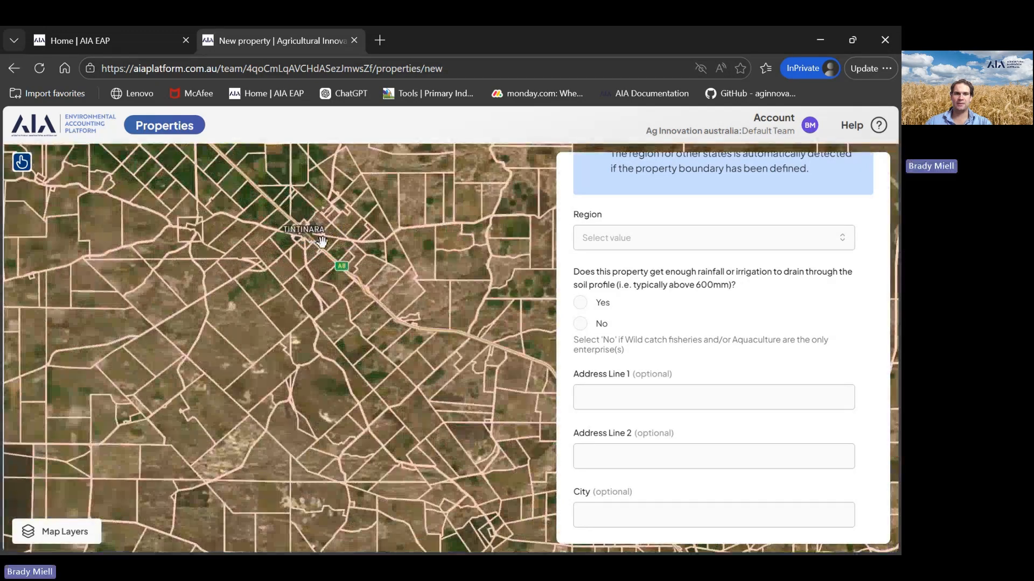
scroll(311, 236, up, 3)
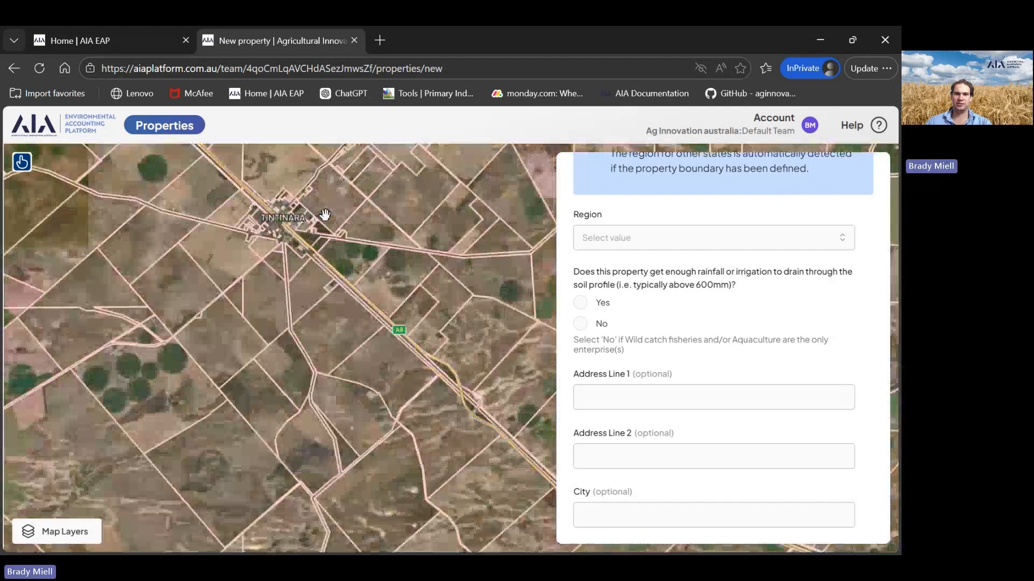
click(337, 204)
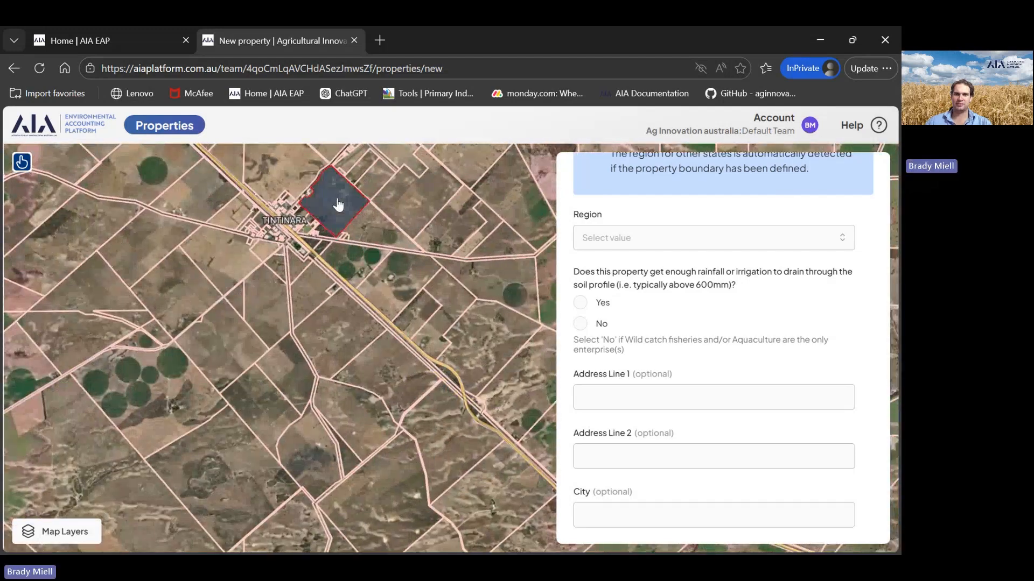
scroll(743, 353, up, 1)
Step: Name the new property Miell Farm
scroll(743, 352, down, 3)
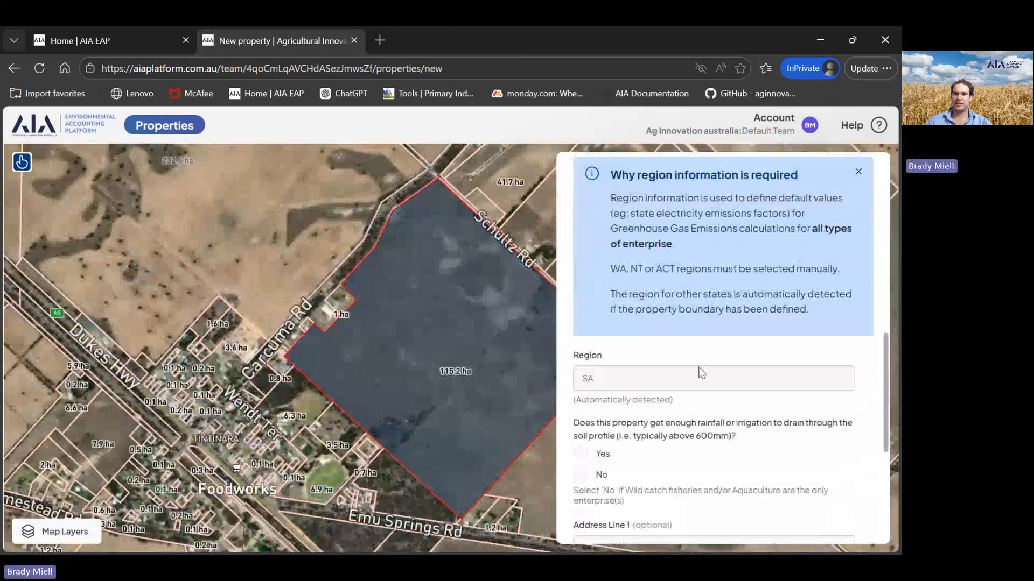
scroll(730, 412, up, 8)
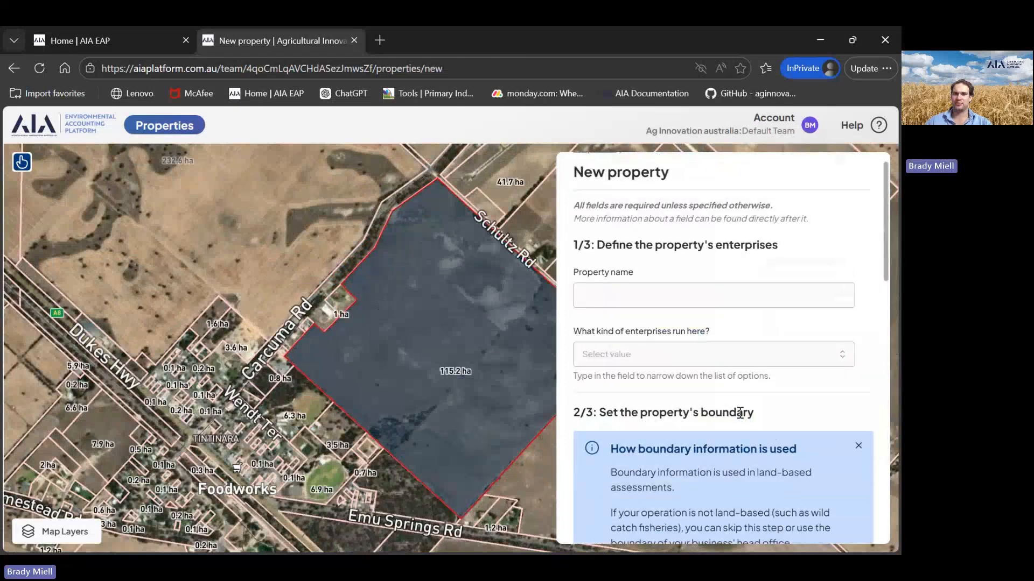
click(654, 290)
text(Miell Farm)
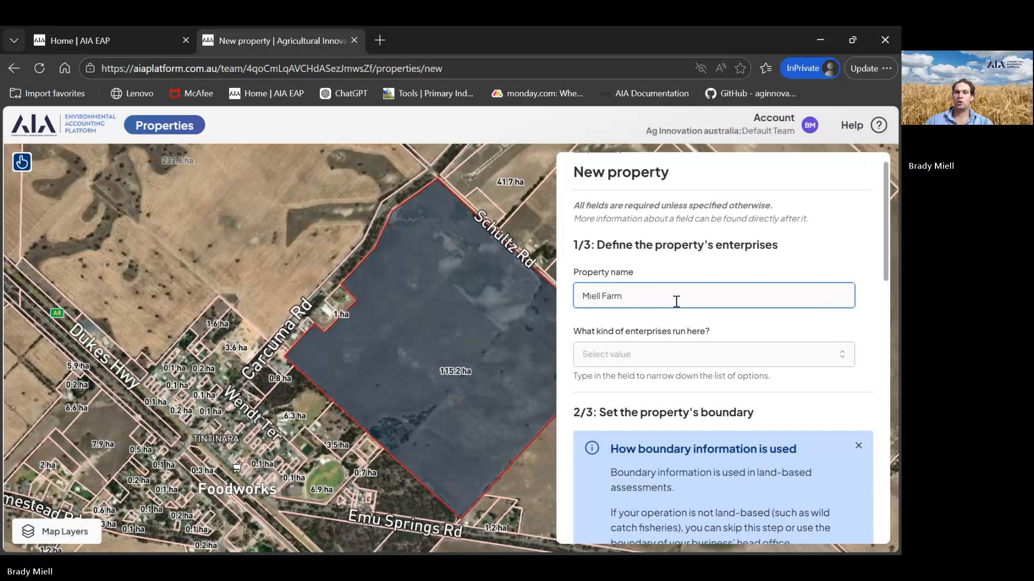
Step: Set the property's enterprises to Cropping: Grains, Sheep, Pasture and Planting
click(687, 354)
scroll(689, 304, down, 3)
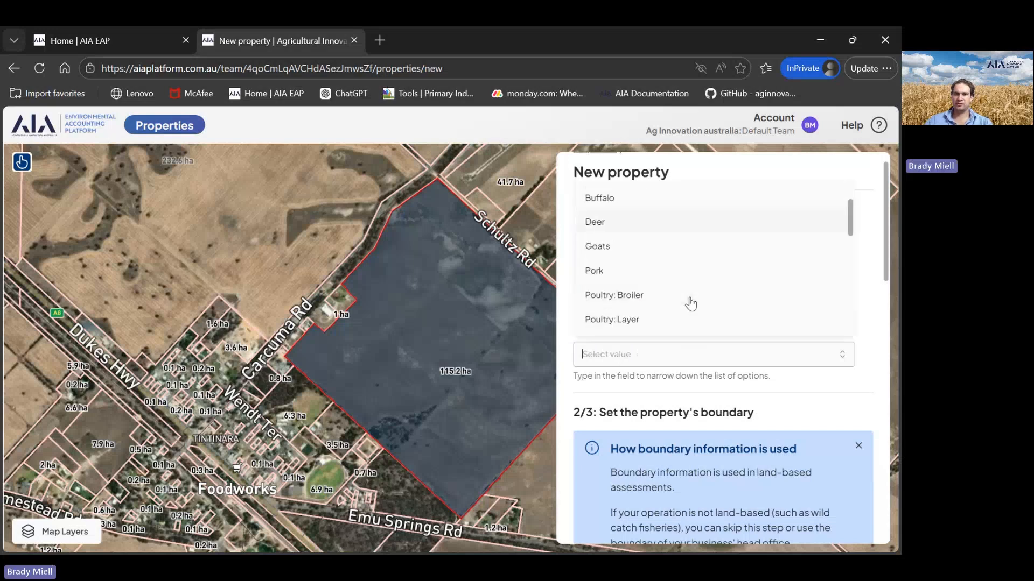
scroll(684, 293, down, 3)
click(663, 214)
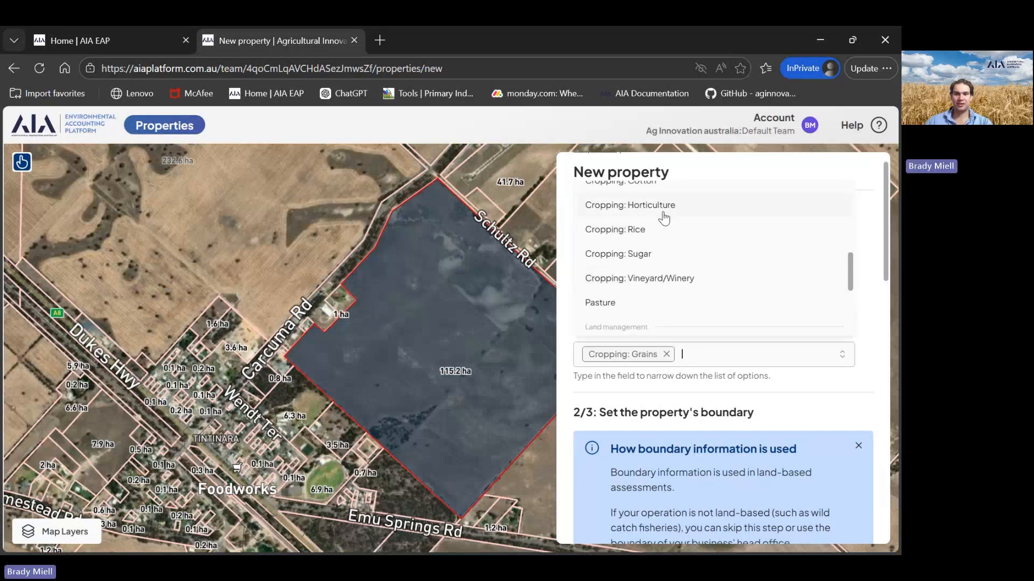
scroll(683, 270, up, 3)
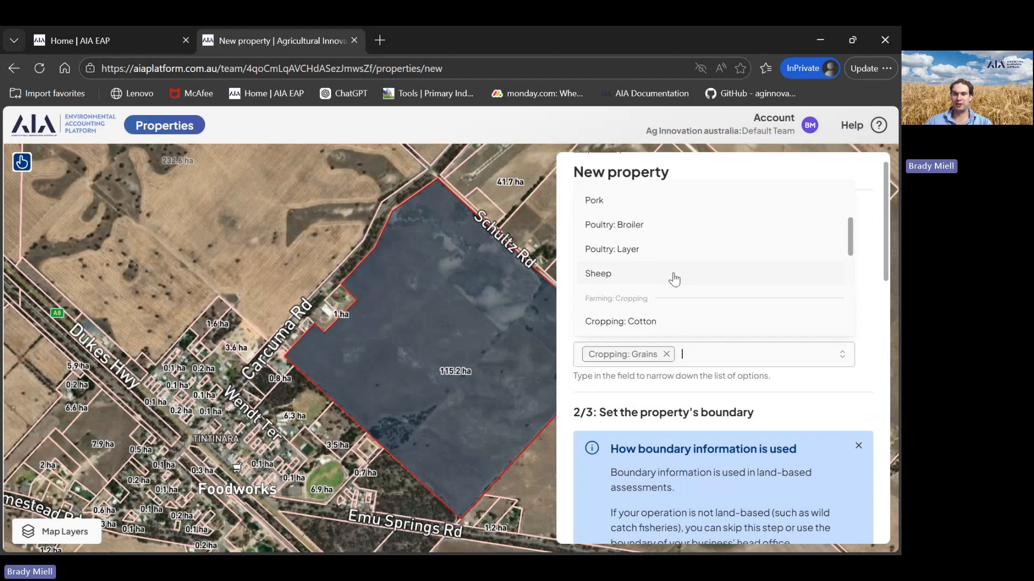
click(673, 279)
scroll(679, 275, down, 4)
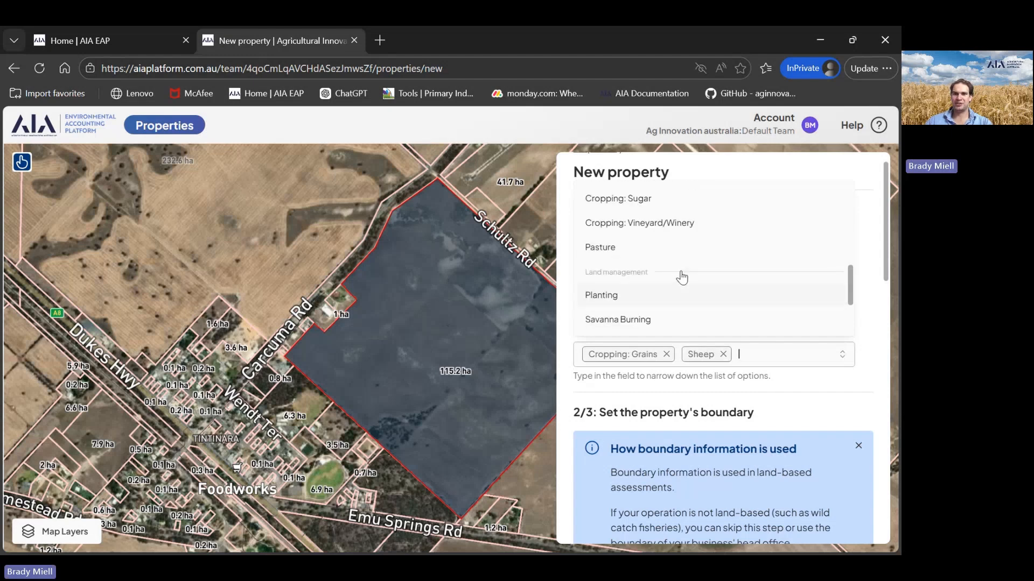
scroll(683, 278, up, 1)
click(689, 278)
scroll(692, 269, down, 2)
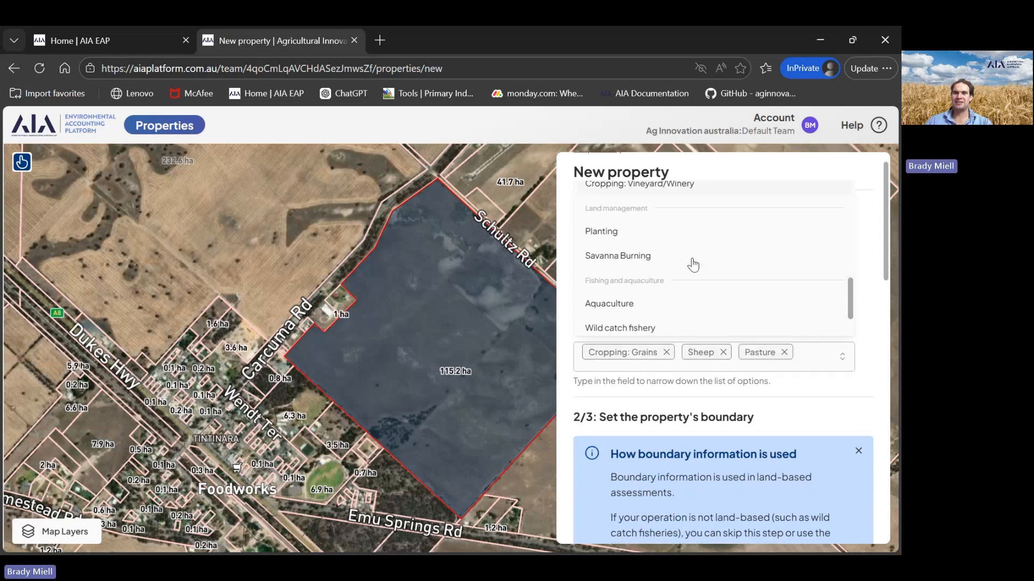
click(649, 234)
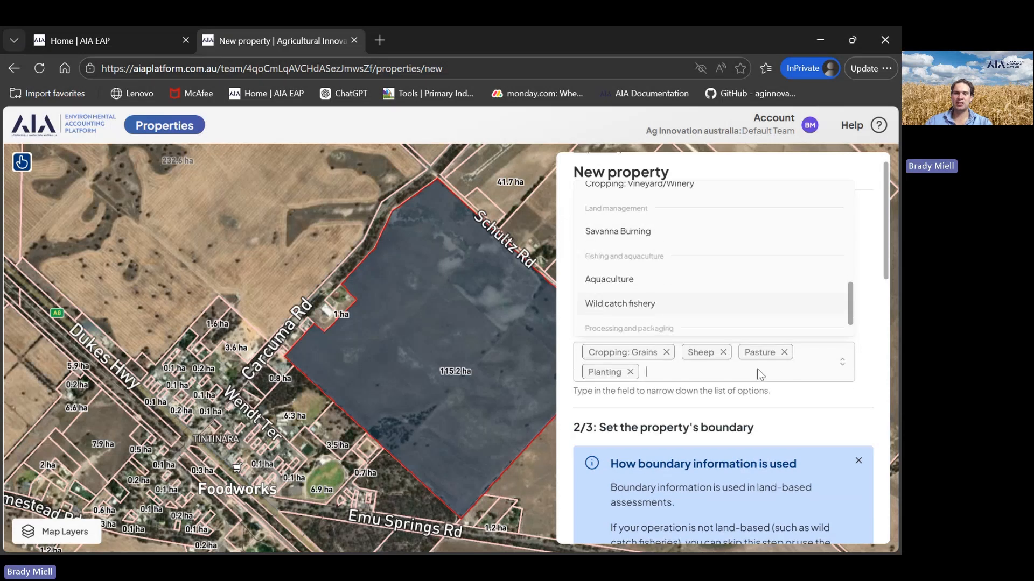
click(758, 409)
Step: Review the boundary, region and address sections of the new property form
scroll(758, 408, down, 6)
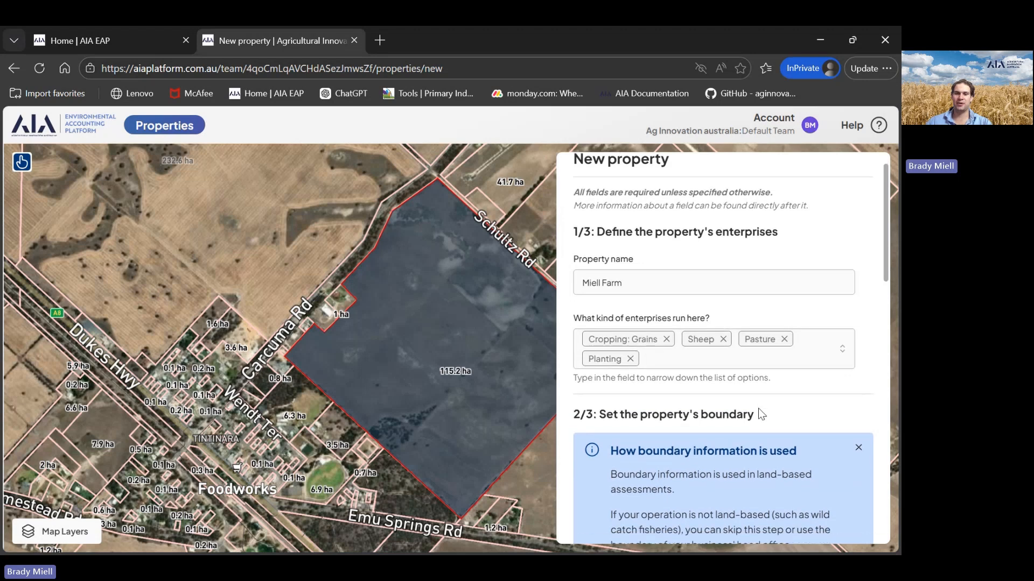
scroll(759, 262, down, 3)
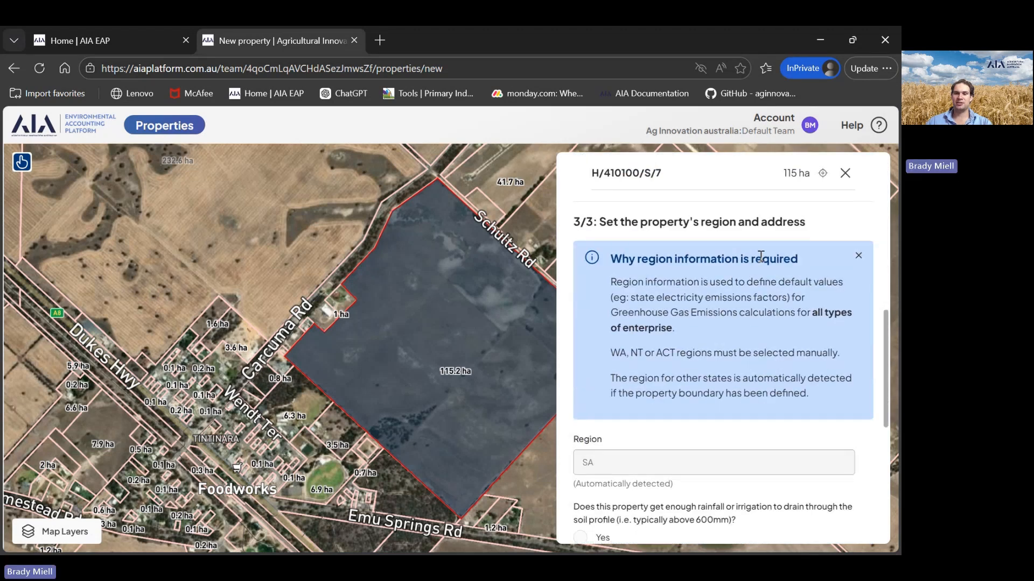
scroll(754, 291, up, 1)
scroll(752, 315, down, 1)
scroll(752, 315, down, 3)
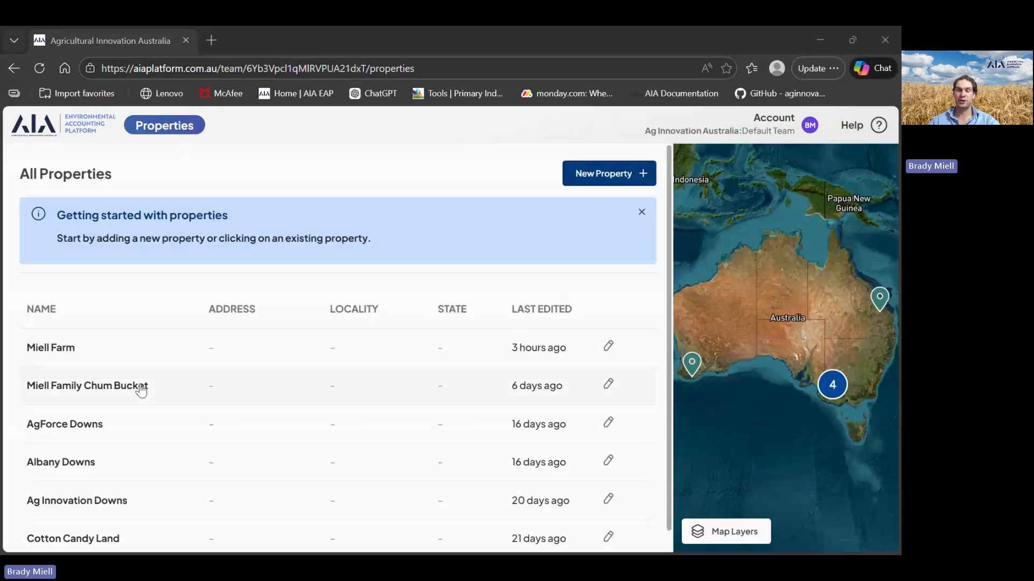
Step: Open the Miell Farm property from the list of all properties
scroll(140, 390, down, 1)
scroll(183, 423, up, 1)
click(200, 359)
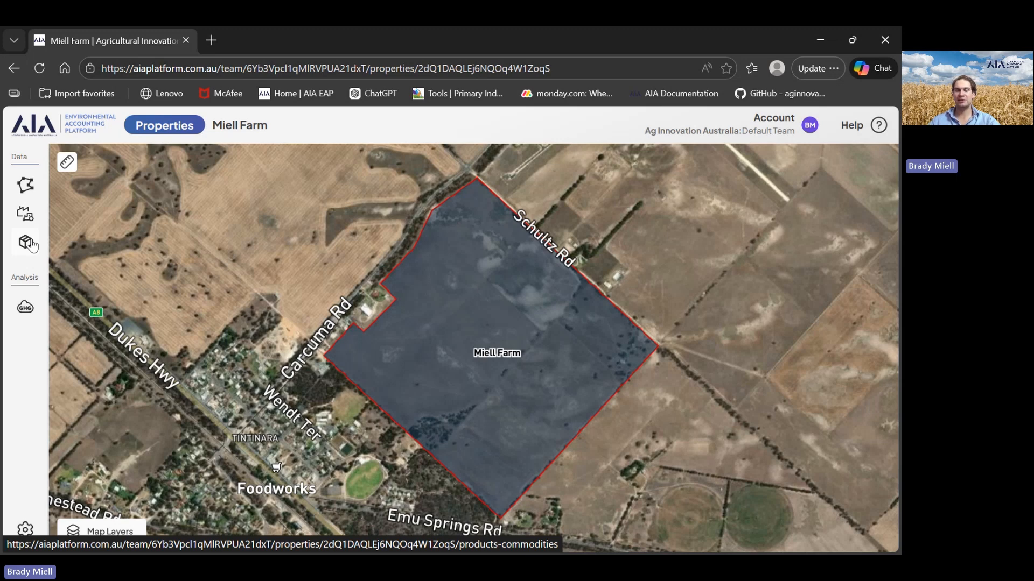
Step: Examine Miell Farm's map shapes, including its paddocks and planting areas
click(38, 196)
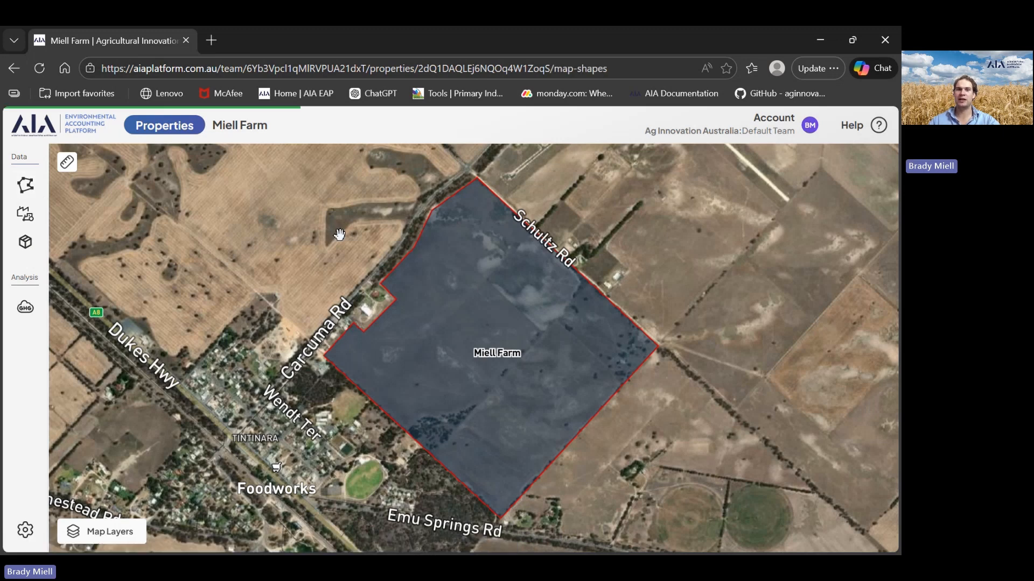
scroll(308, 264, down, 1)
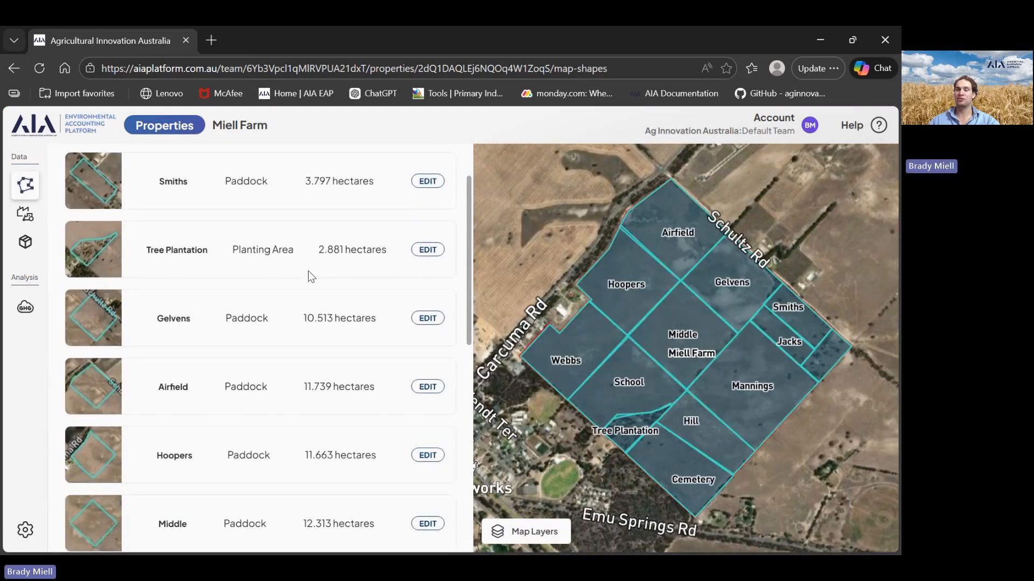
scroll(308, 270, down, 1)
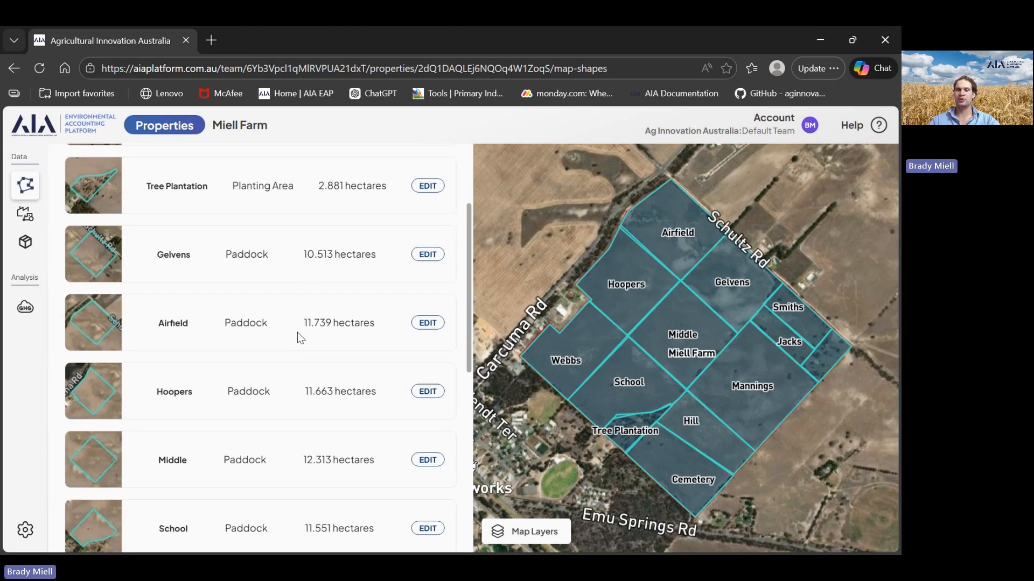
scroll(294, 364, up, 2)
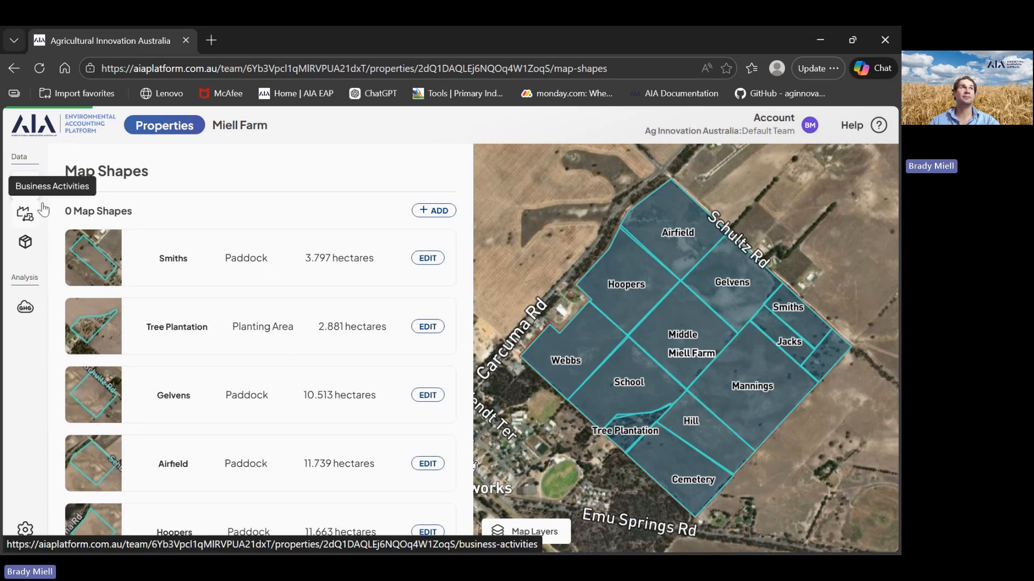
Step: Examine Miell Farm's business activities for livestock, cropping and pasture, and land management
click(27, 215)
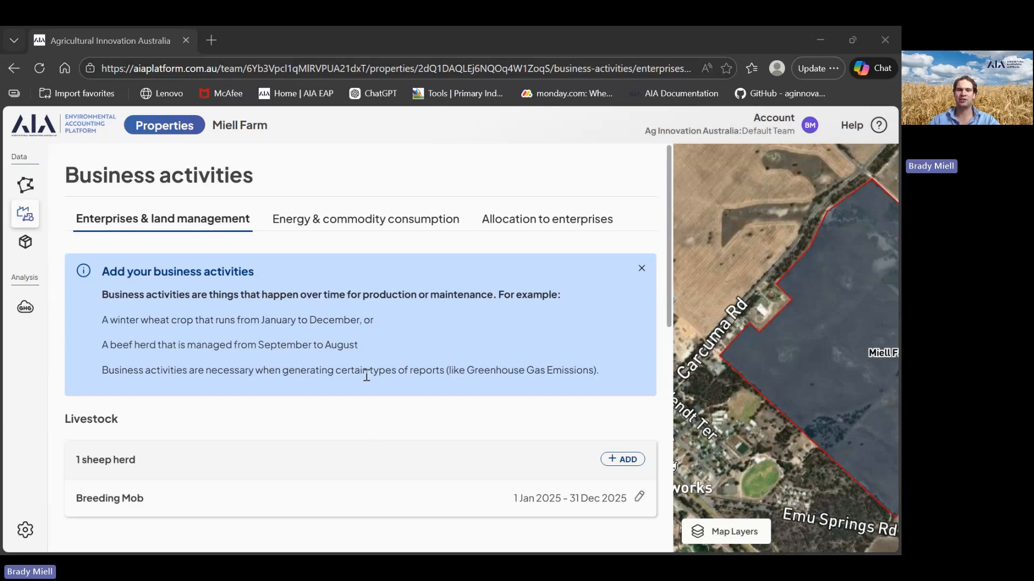
scroll(365, 366, down, 2)
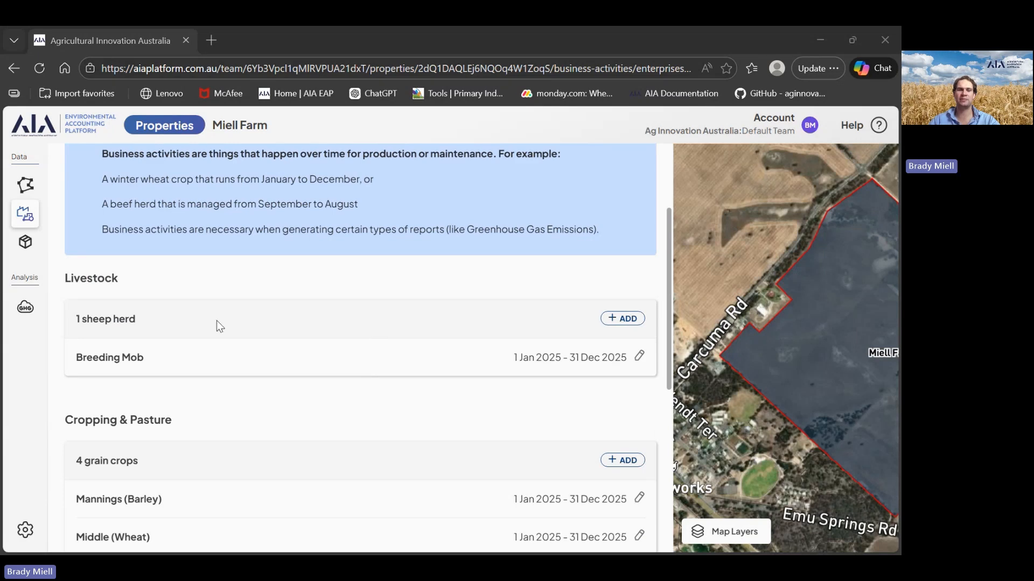
scroll(211, 322, down, 4)
scroll(208, 307, down, 2)
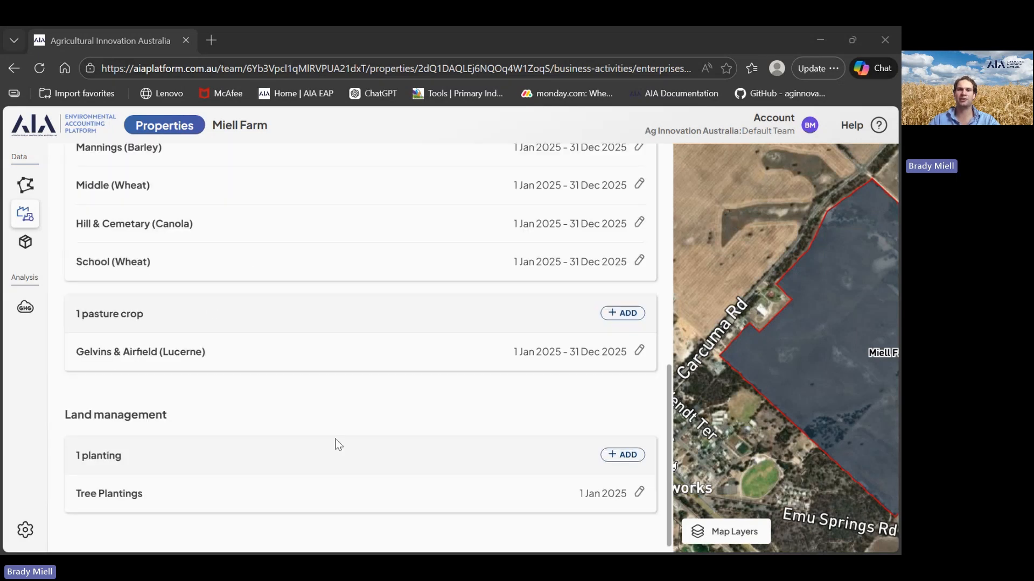
scroll(280, 472, up, 5)
scroll(300, 463, down, 3)
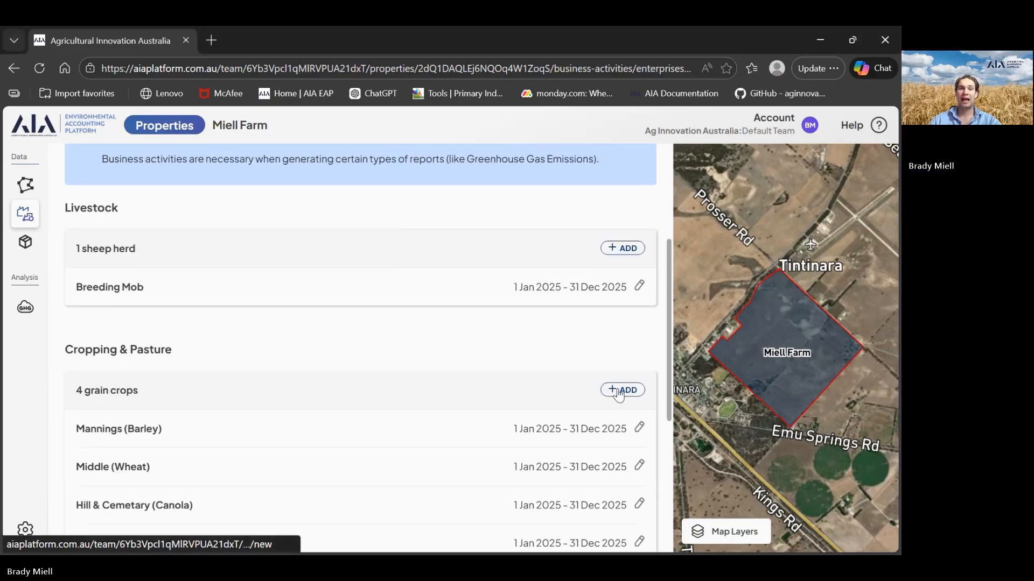
Step: Create a grain crop named Webbs (Barley) with a start date of January 2025 and save it
click(618, 387)
click(275, 260)
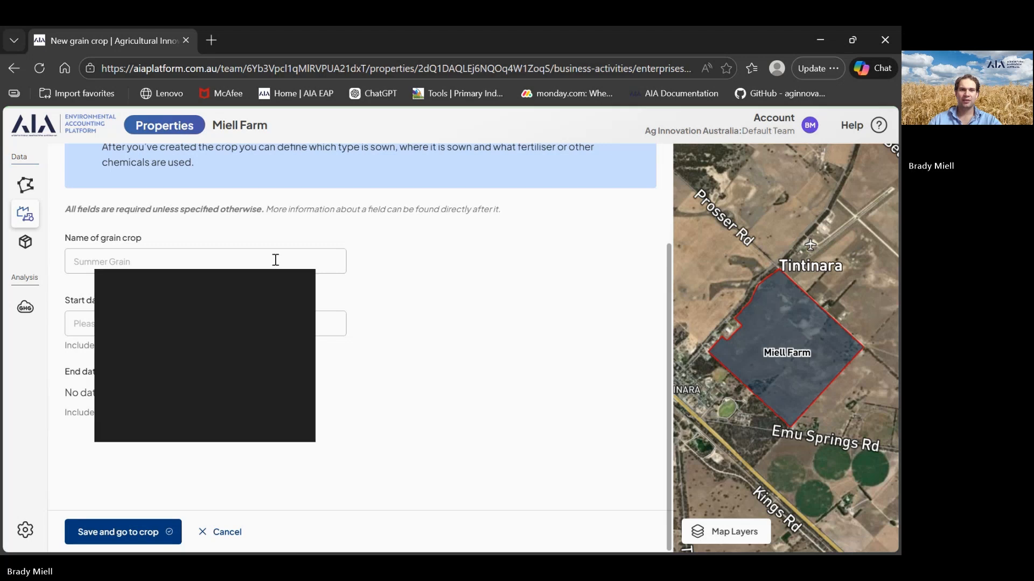
text(Webb)
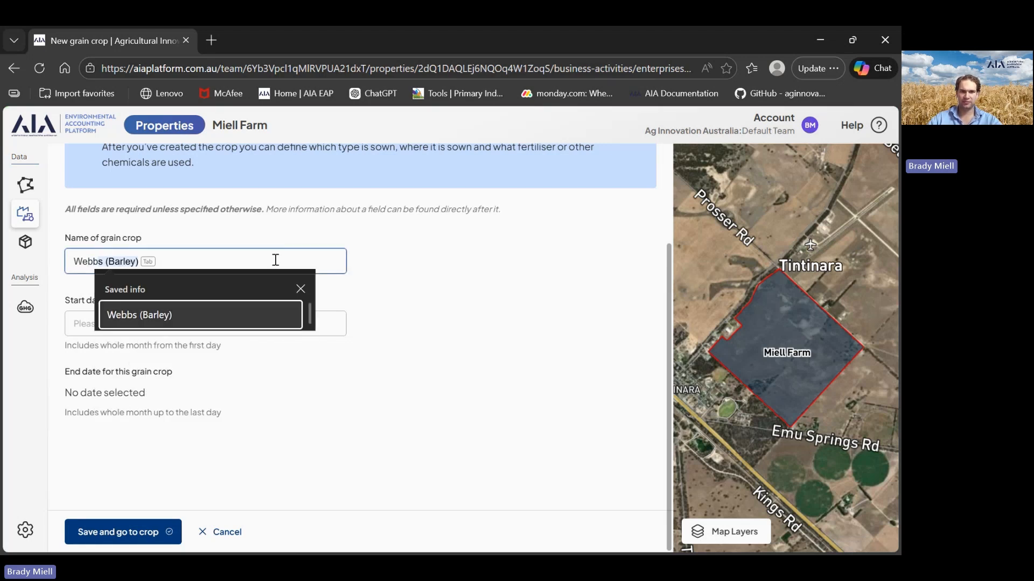
key(Tab)
click(228, 323)
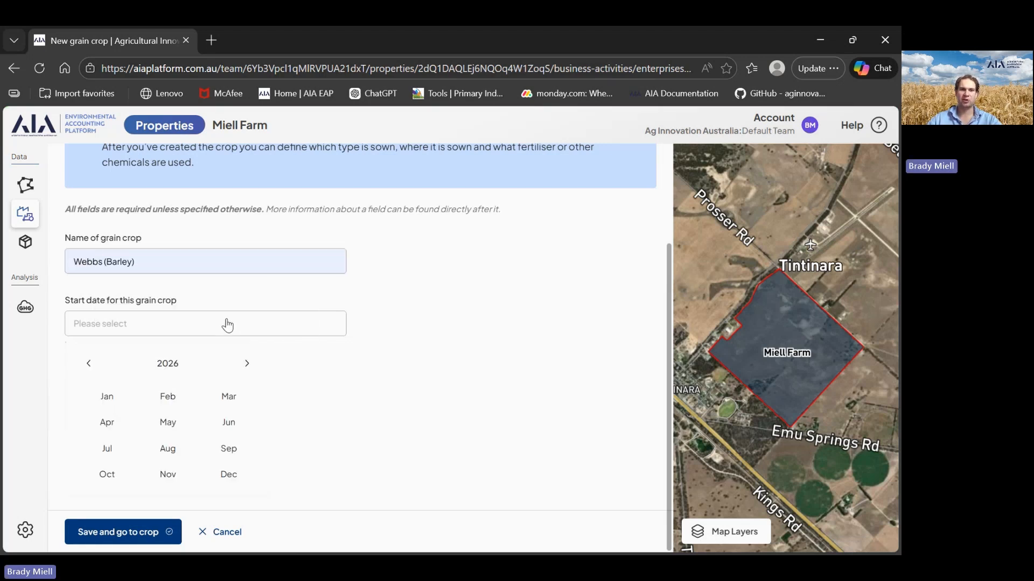
click(87, 367)
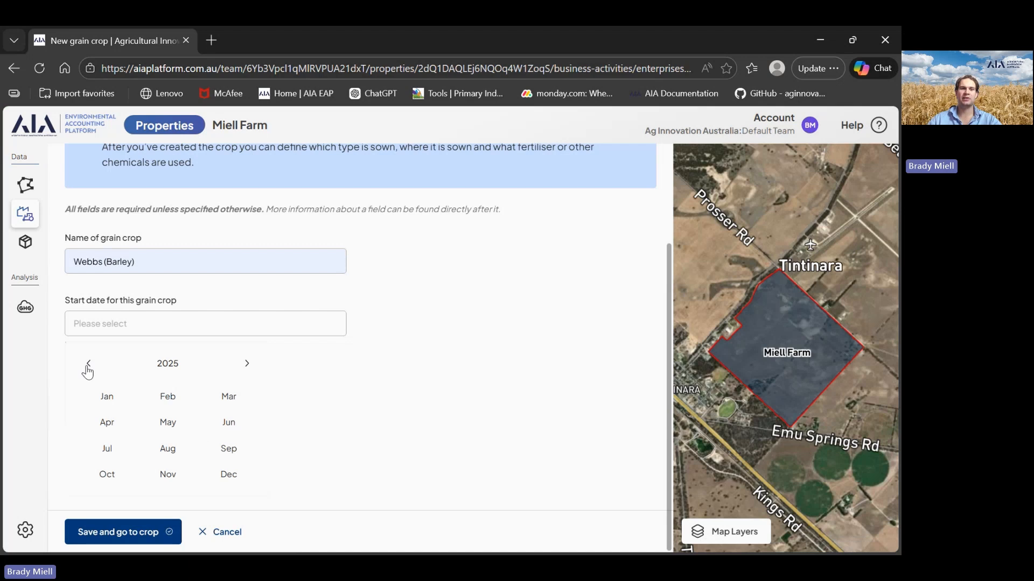
click(108, 399)
click(134, 530)
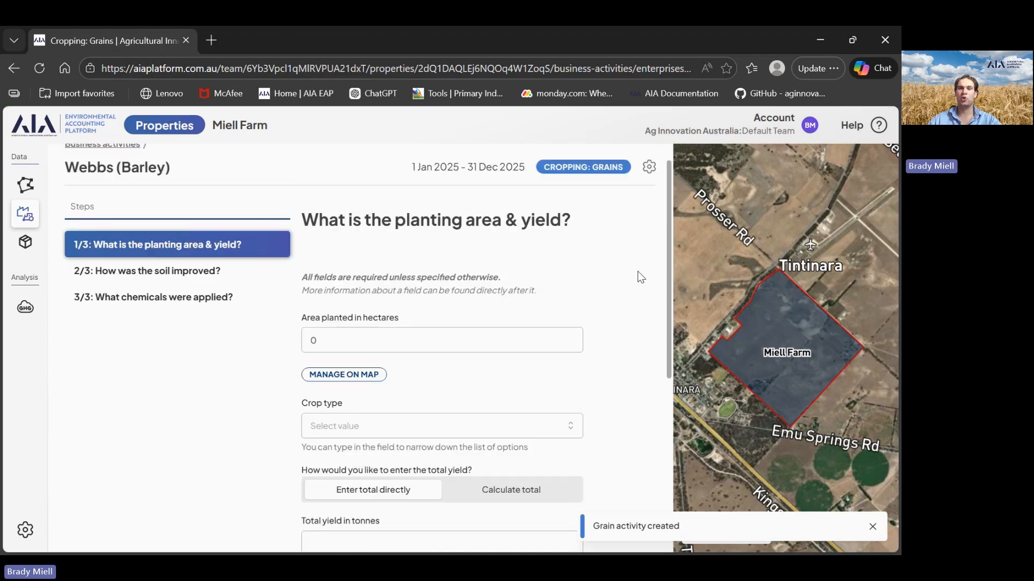
scroll(637, 273, up, 1)
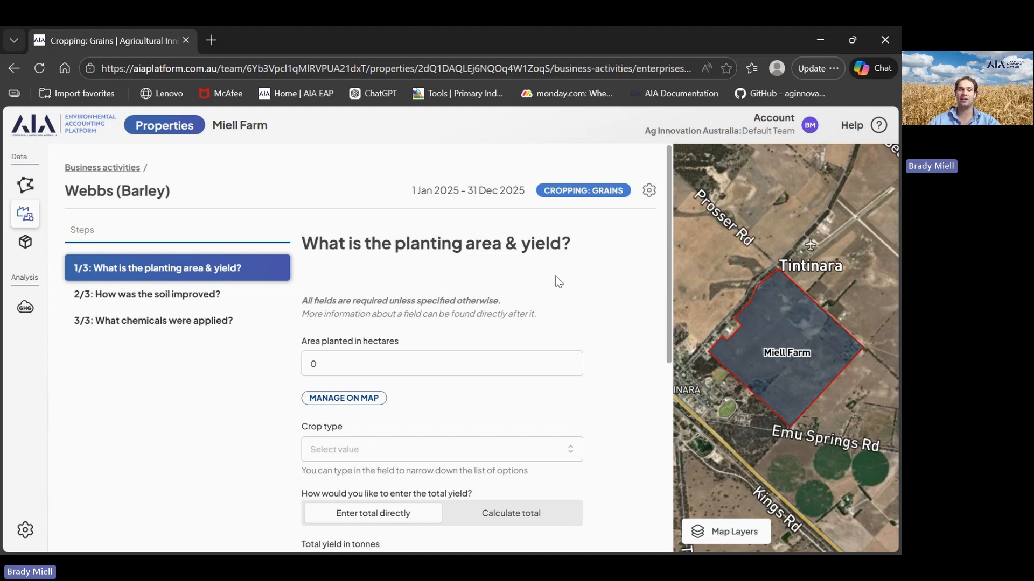
click(410, 357)
text(10.)
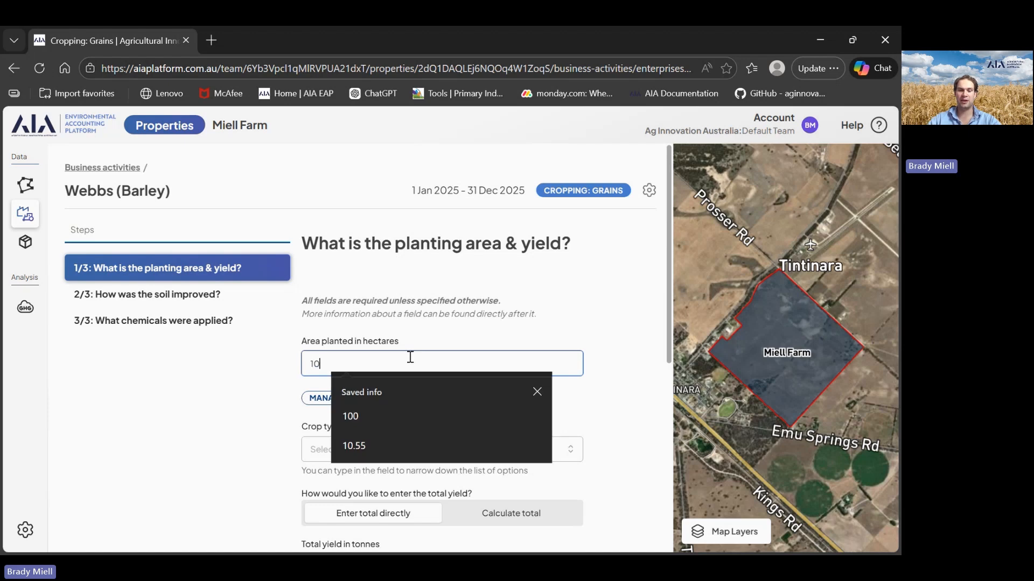
key(BackSpace)
key(BackSpace)
key(BackSpace)
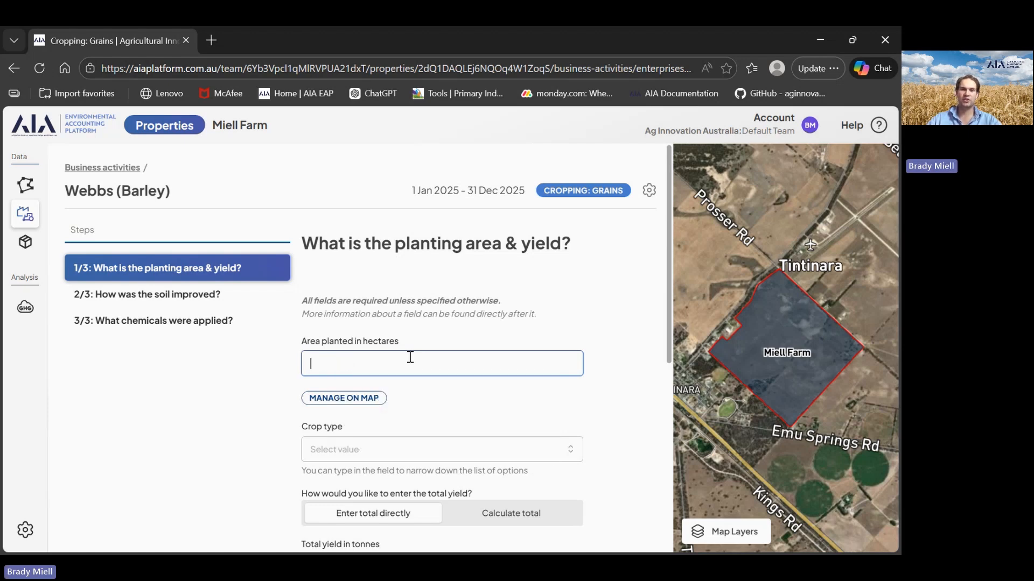
Step: Set the crop's planting area on the map using the existing Webbs paddock shape
click(357, 399)
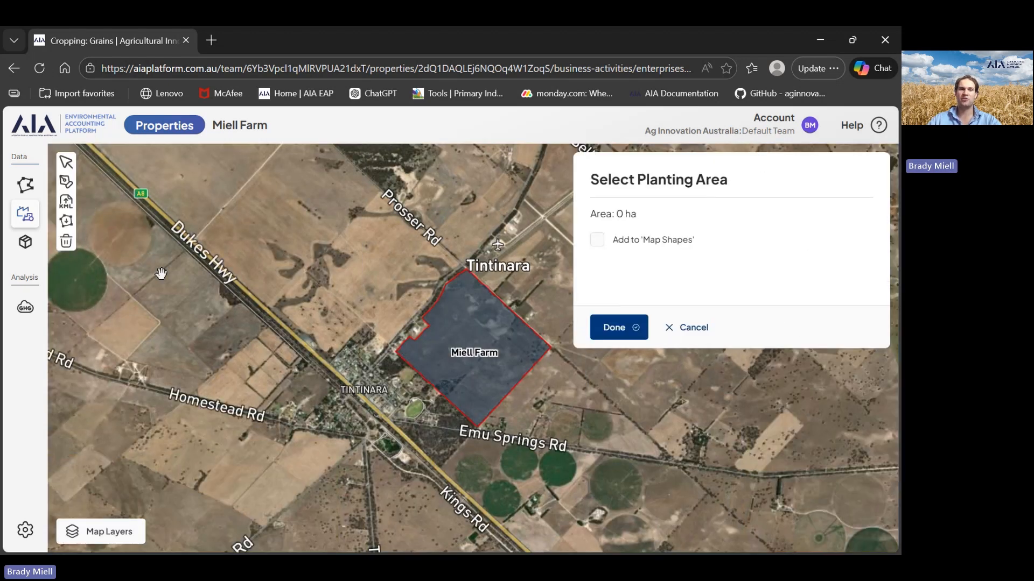
click(78, 221)
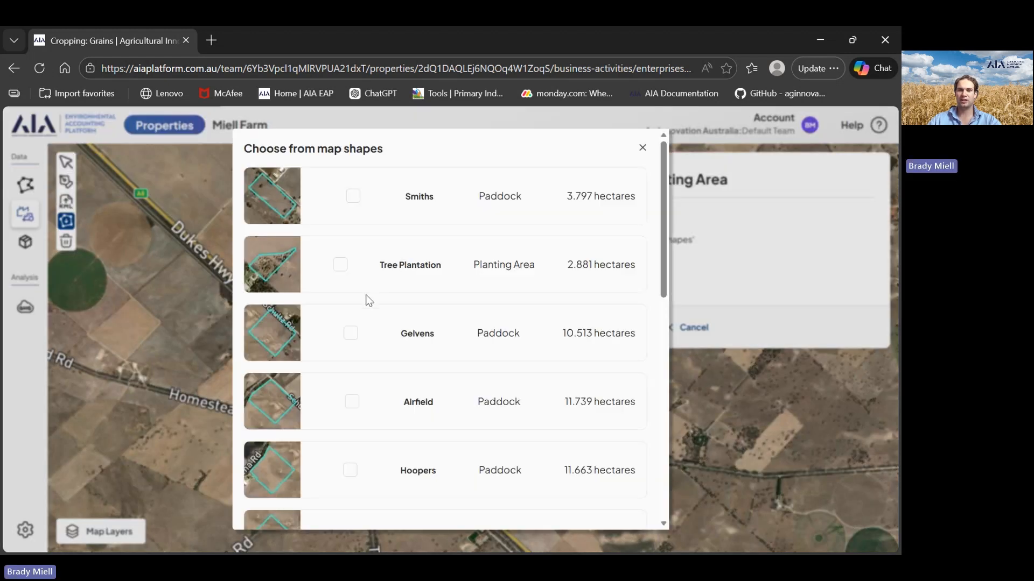
scroll(383, 289, down, 5)
click(351, 394)
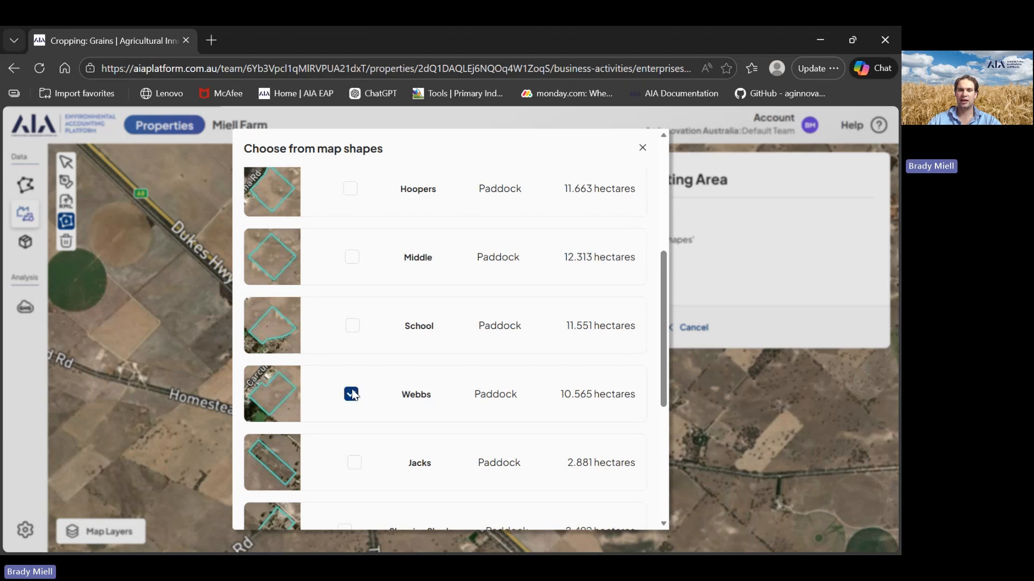
scroll(372, 442, down, 5)
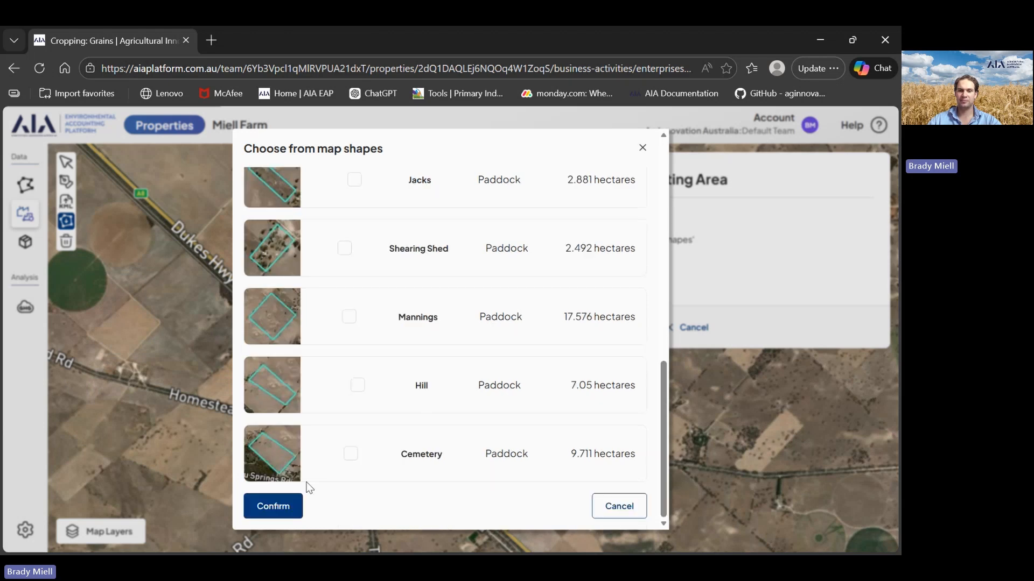
click(280, 507)
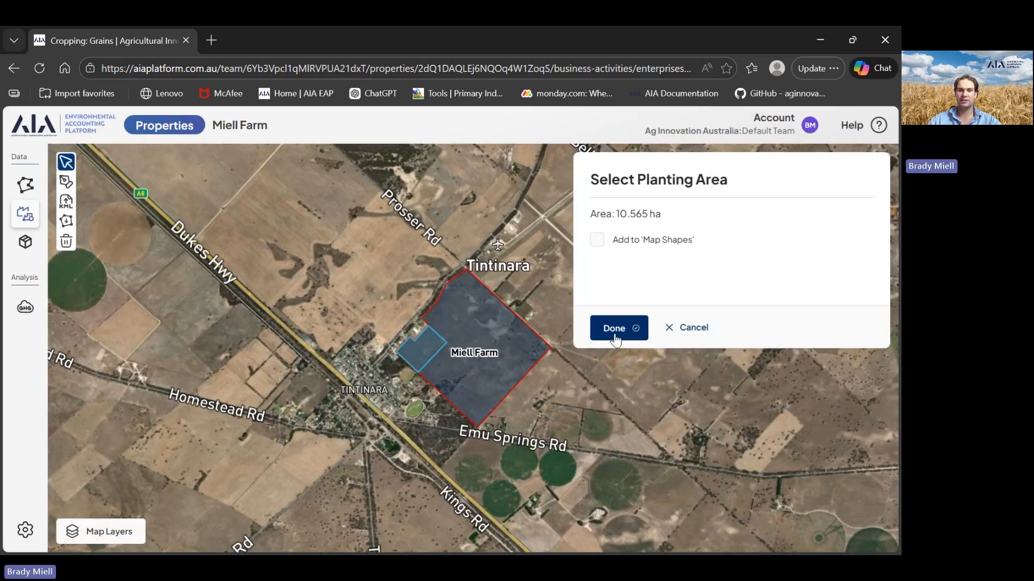
click(615, 332)
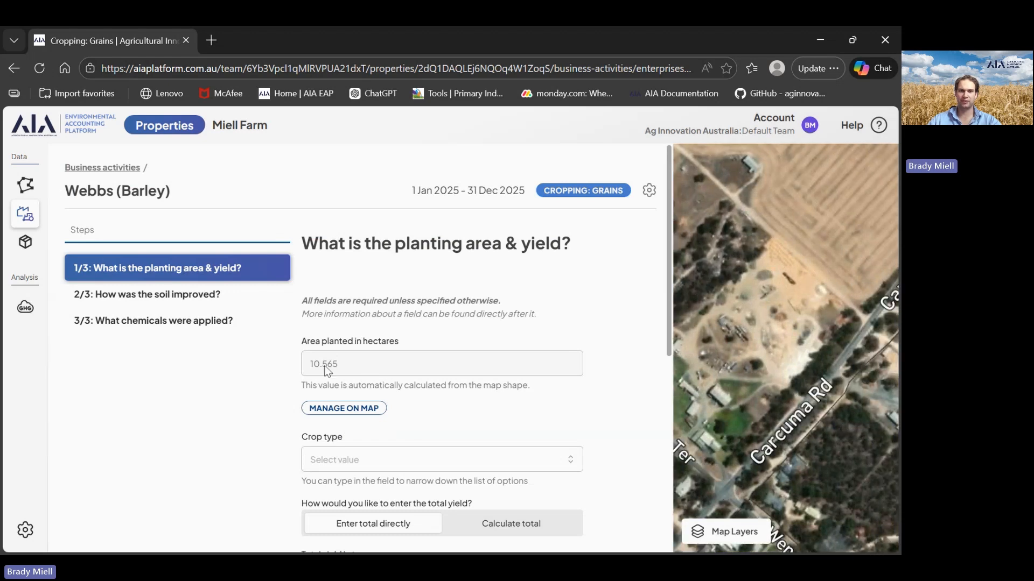
Step: Set the crop type to Barley, calculate the total yield from 3 tonnes per hectare, and save the planting details
scroll(328, 355, down, 3)
click(342, 319)
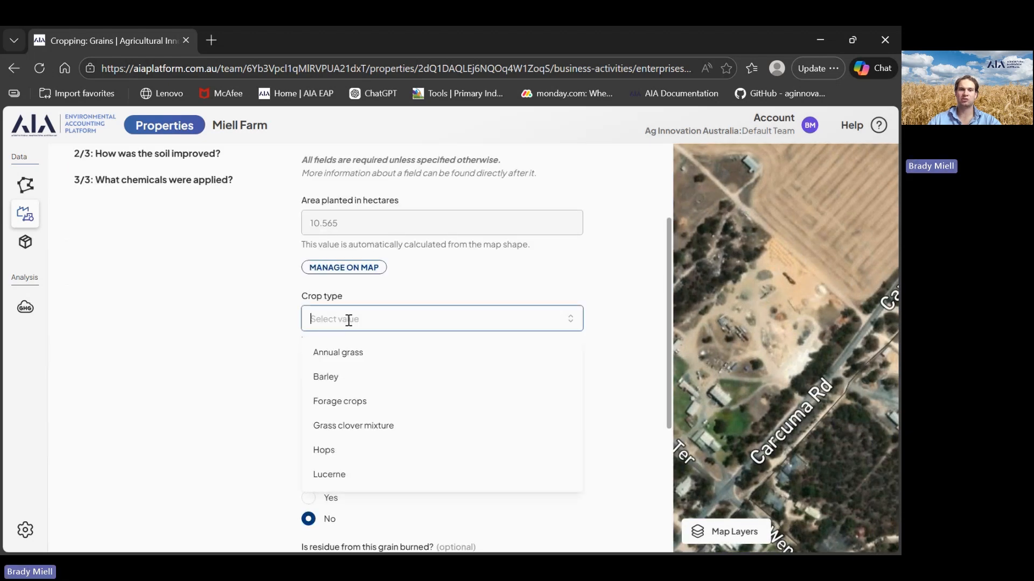
click(369, 378)
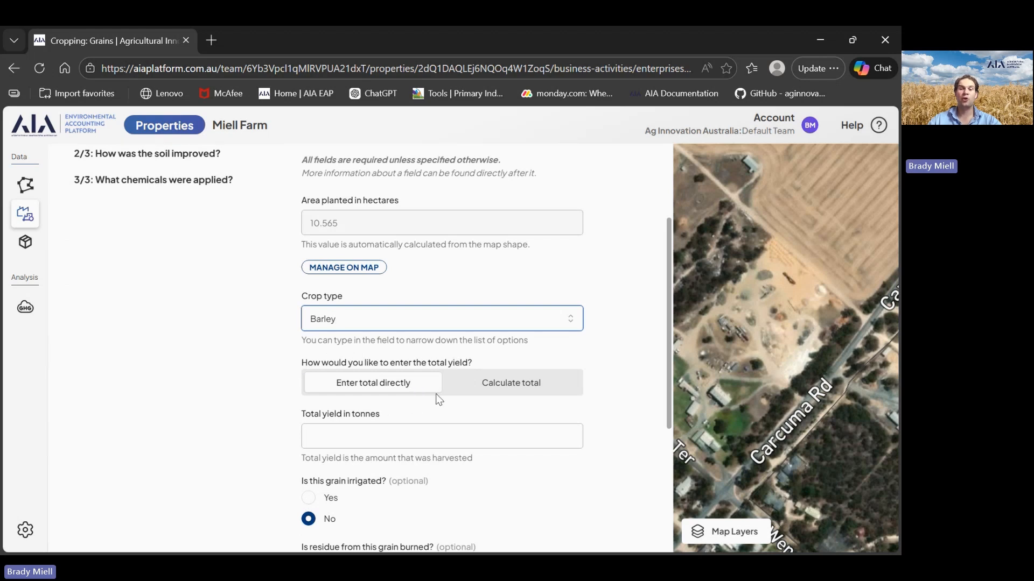
click(499, 388)
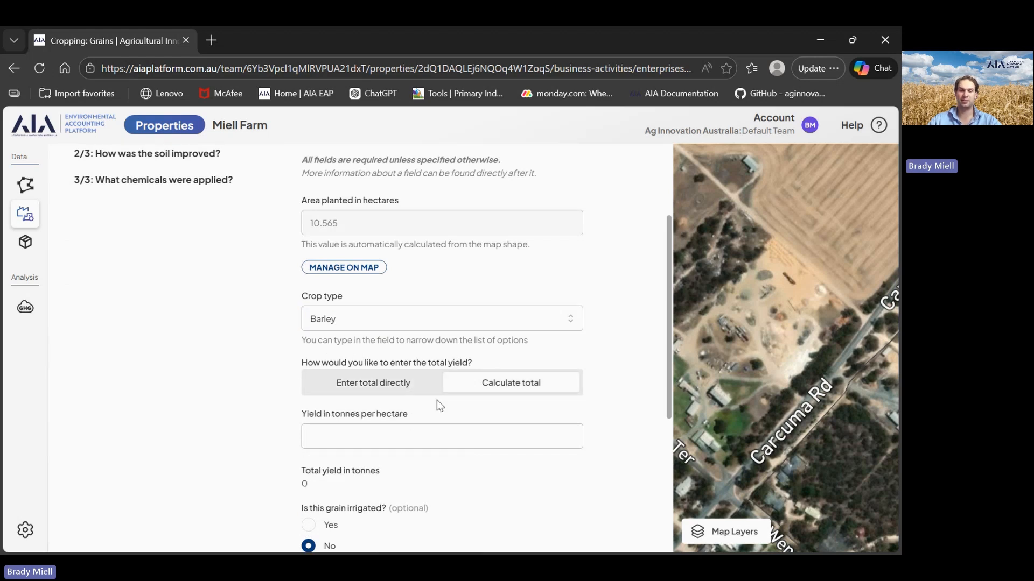
click(413, 434)
text(3)
scroll(477, 409, down, 4)
click(547, 356)
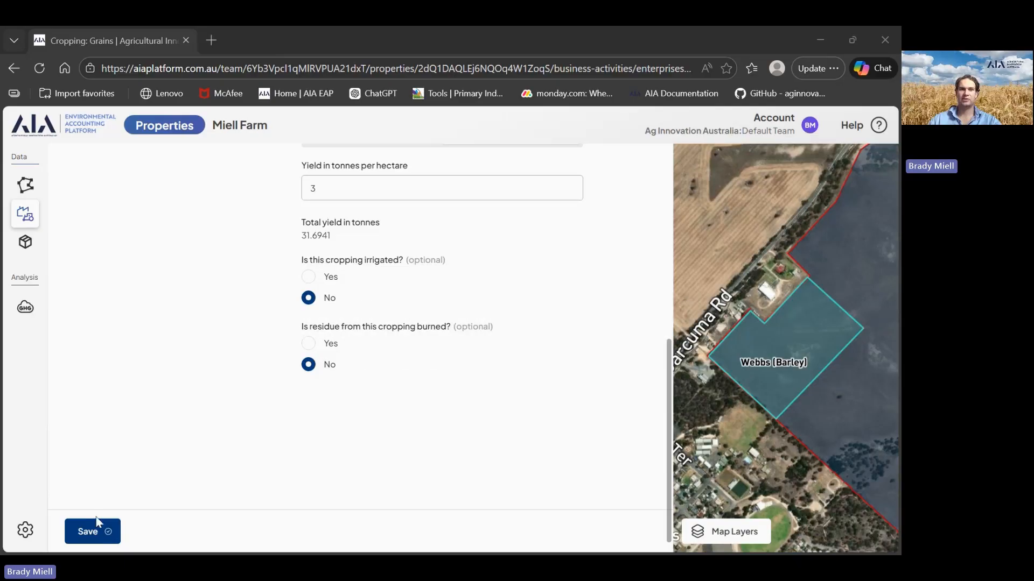
click(97, 526)
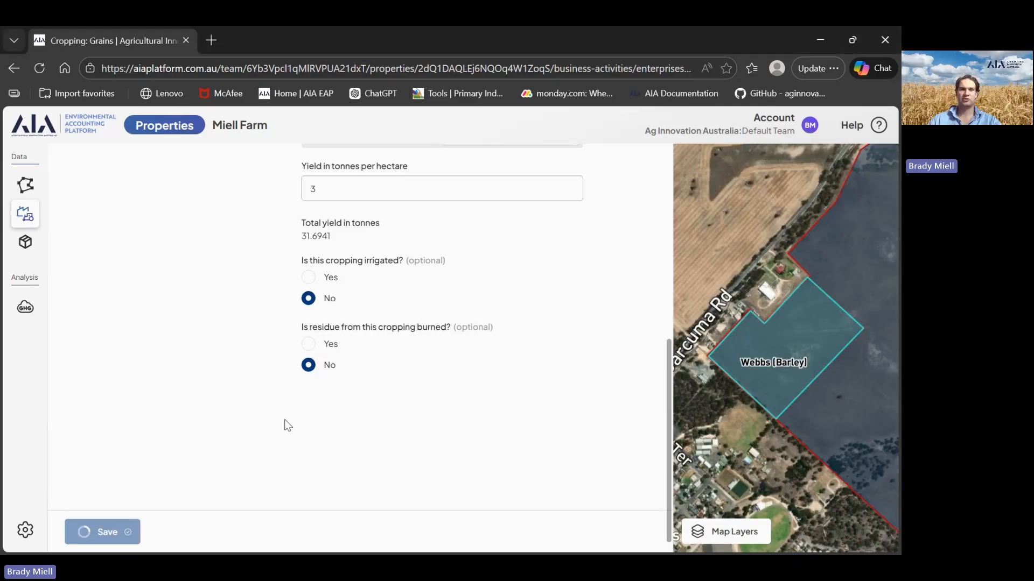
Step: Review the new lime application form and its lime types in the soil improvement section, leaving it without saving
click(214, 259)
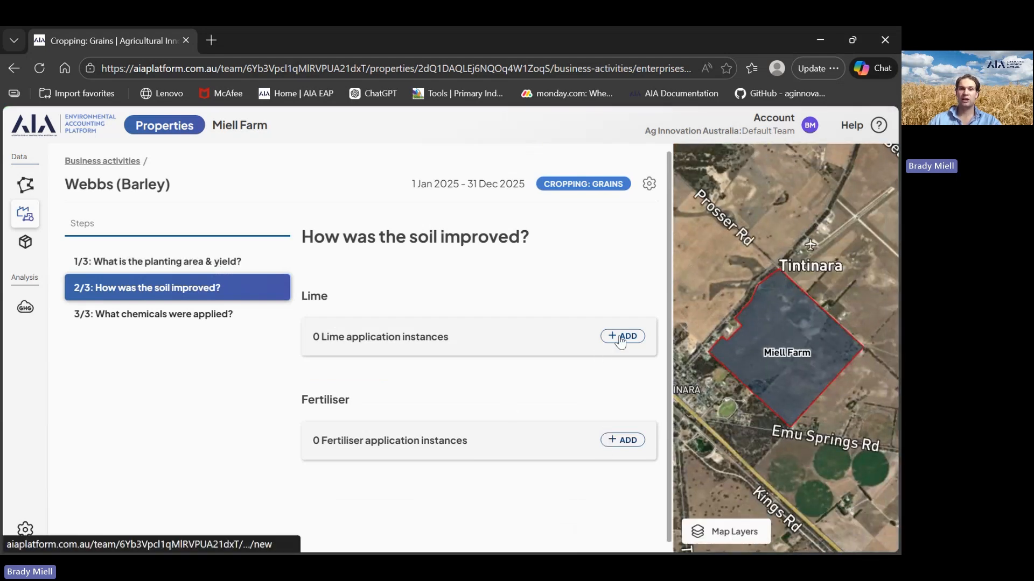
click(621, 338)
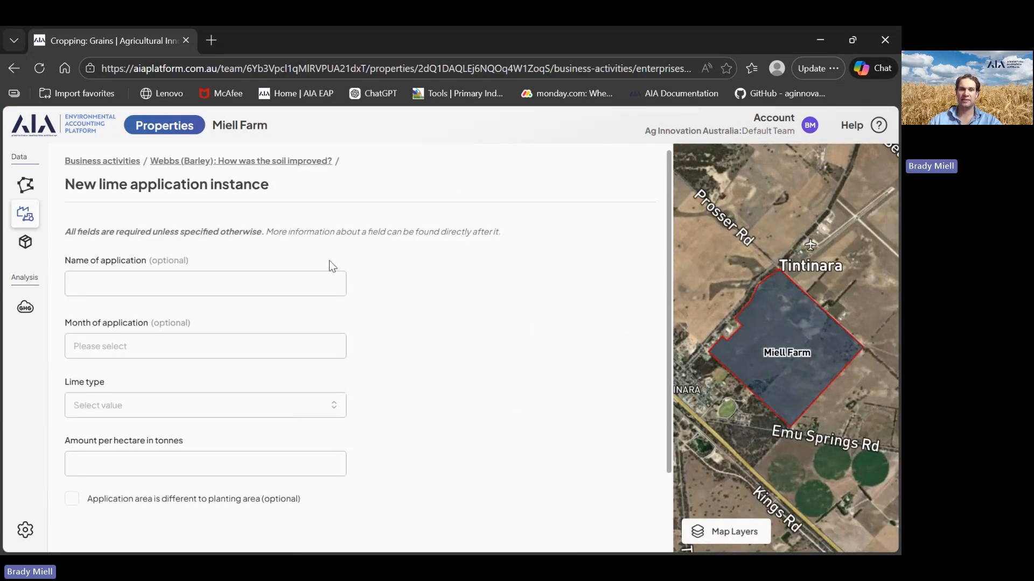
scroll(228, 351, down, 1)
click(223, 345)
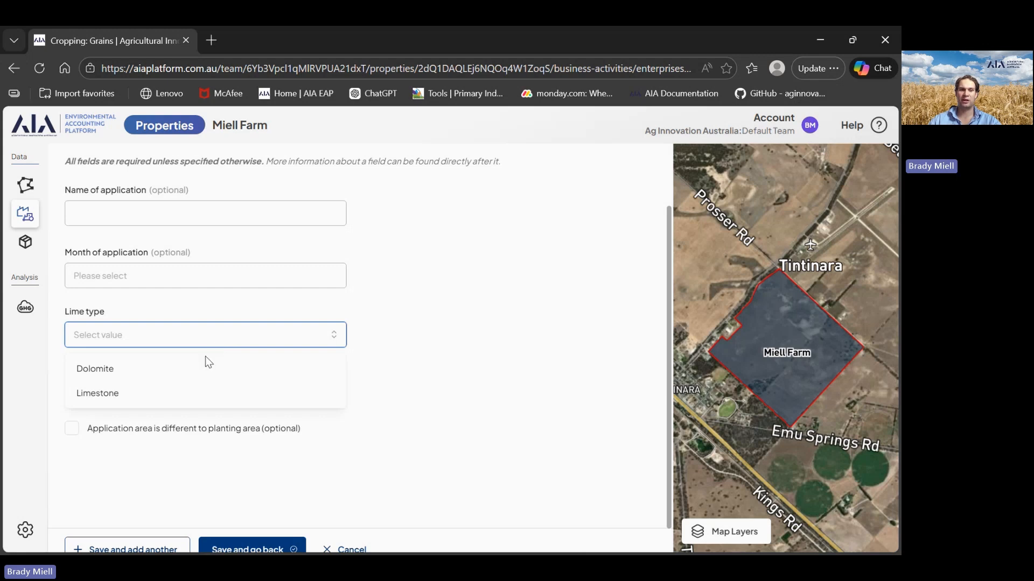
click(541, 393)
scroll(246, 402, down, 1)
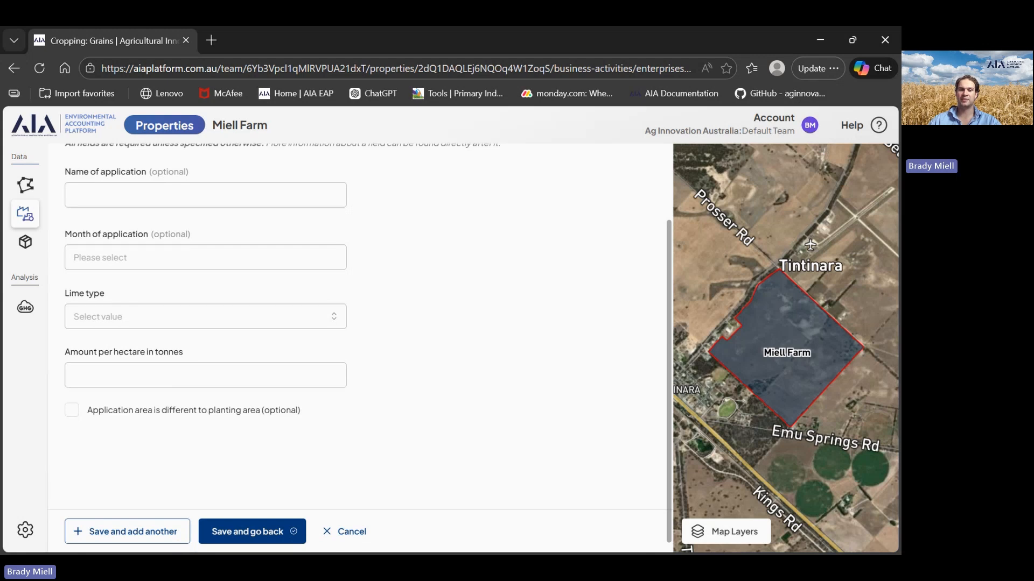
click(346, 532)
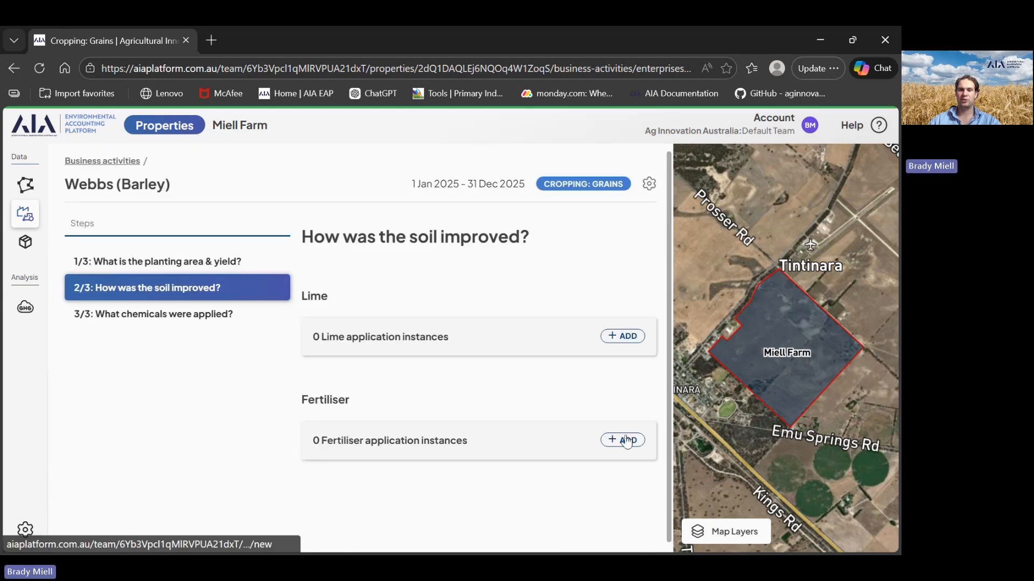
Step: Add a Muriate of potash fertiliser application of 40 kg per hectare, saving it with another blank application started
click(625, 441)
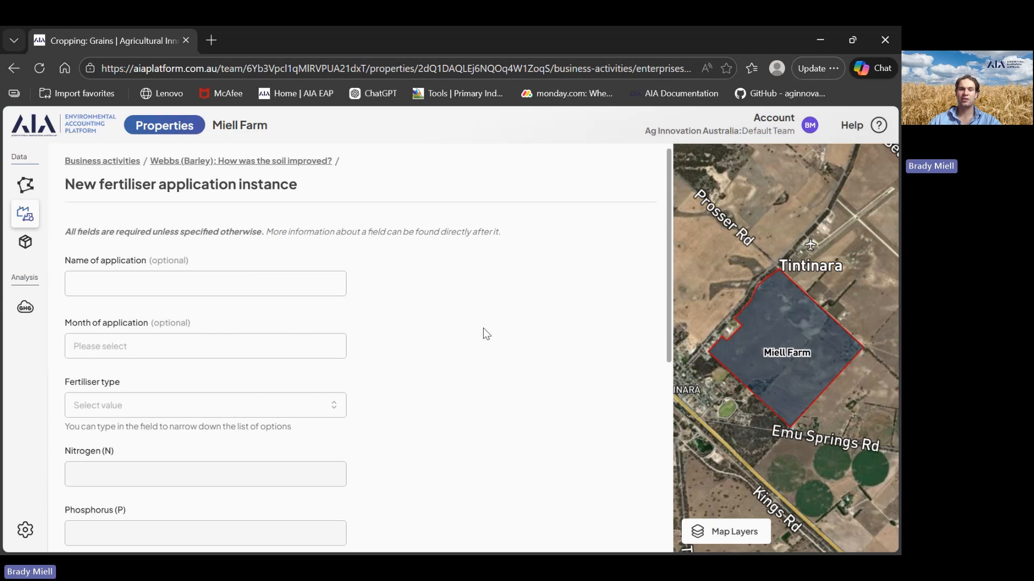
scroll(483, 329, down, 4)
click(263, 205)
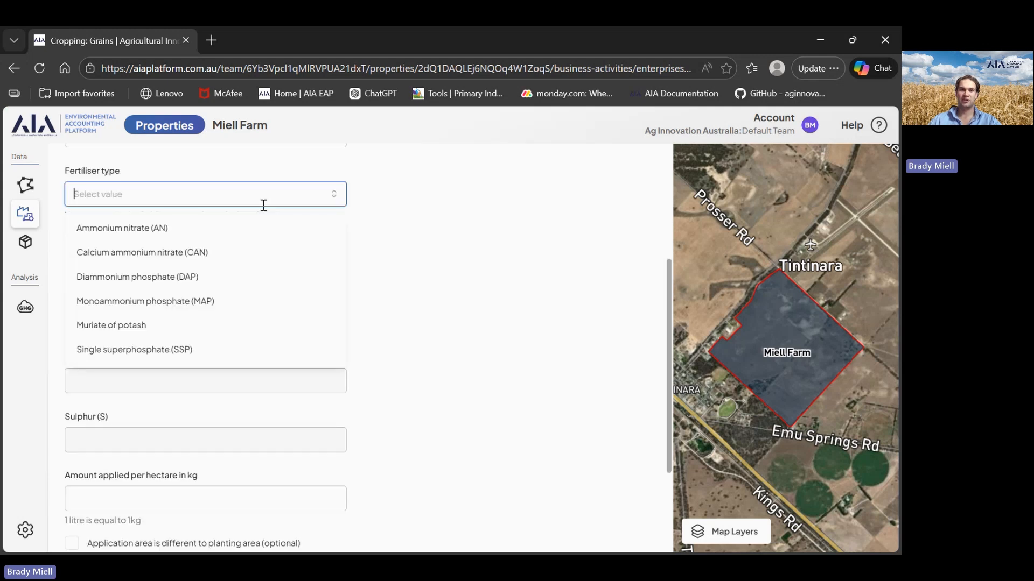
scroll(251, 234, down, 5)
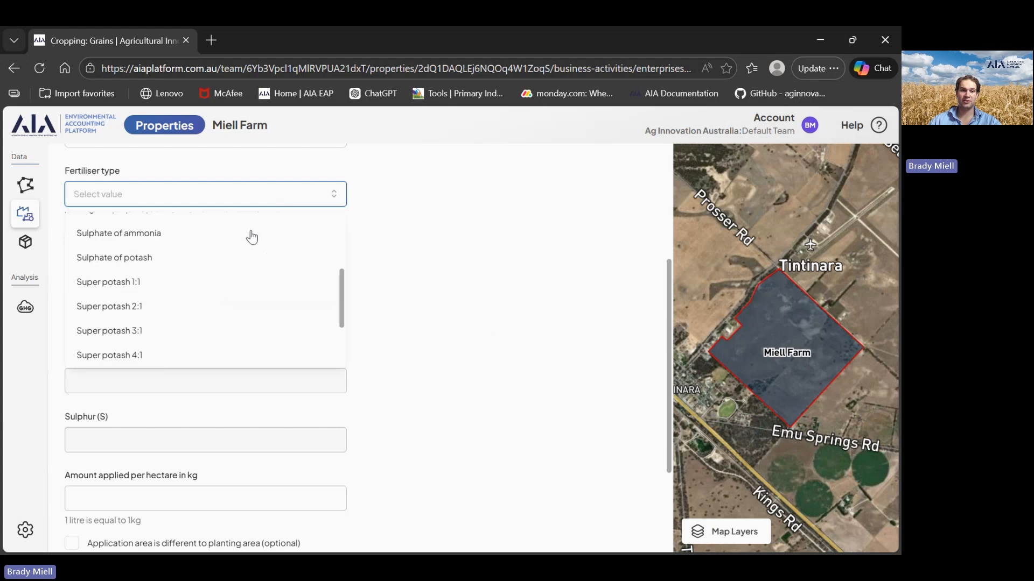
click(441, 358)
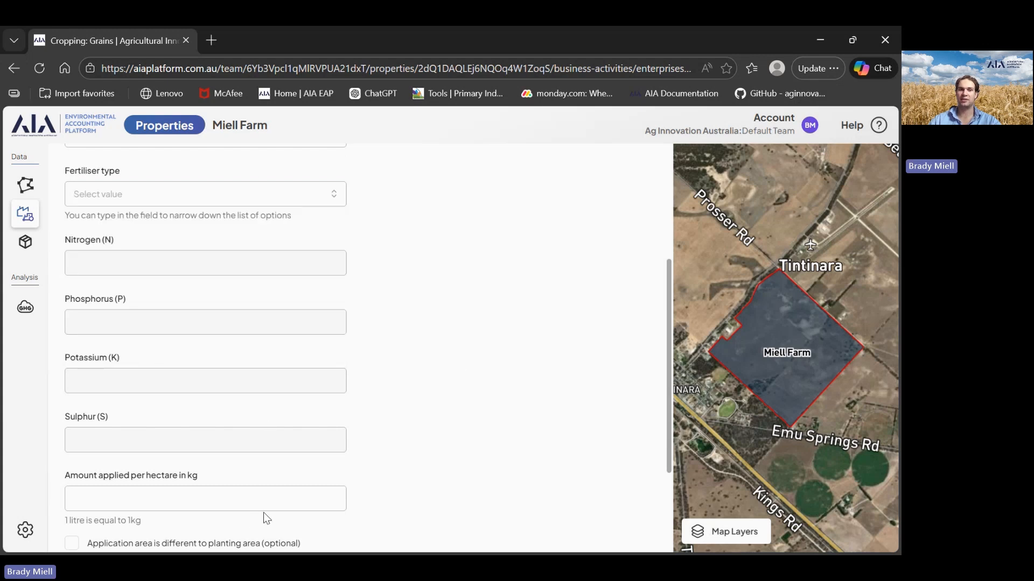
scroll(454, 464, up, 1)
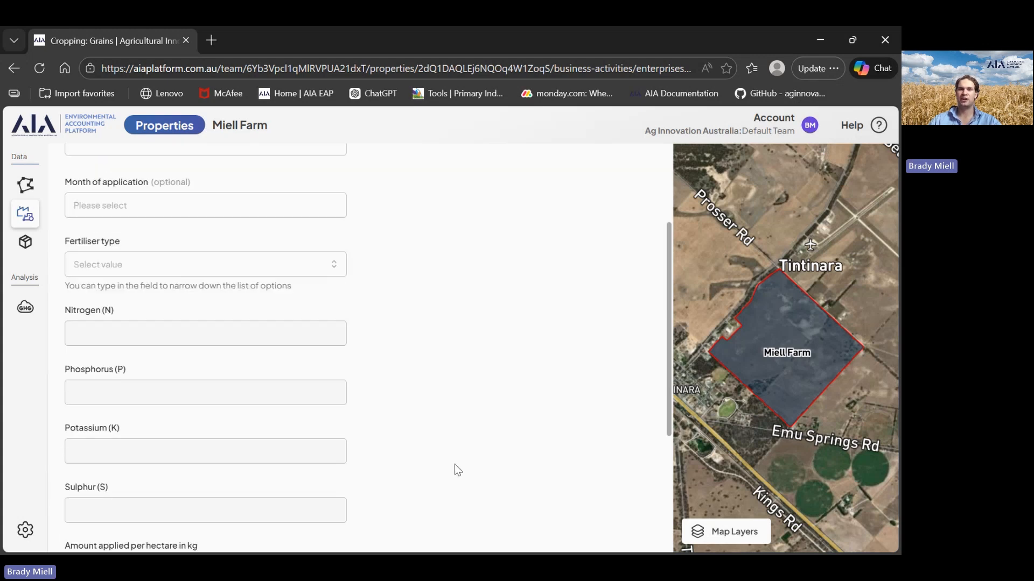
click(229, 272)
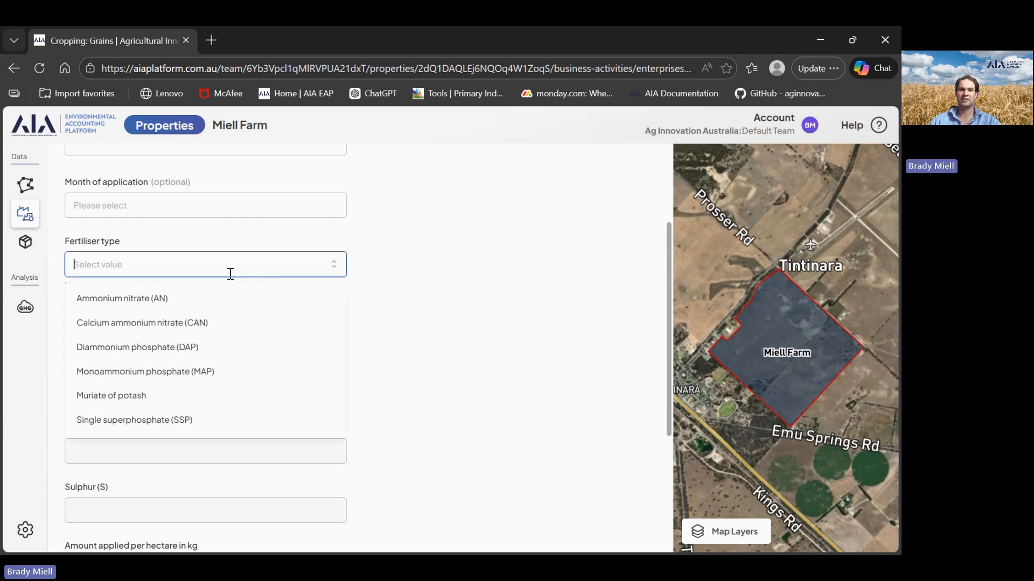
click(180, 395)
scroll(393, 376, down, 4)
click(237, 367)
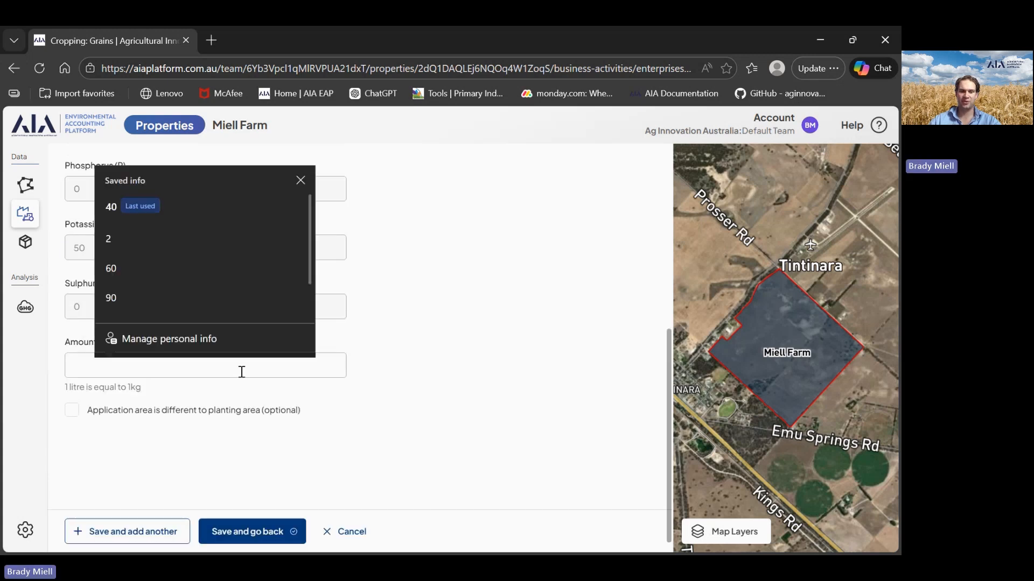
text(40)
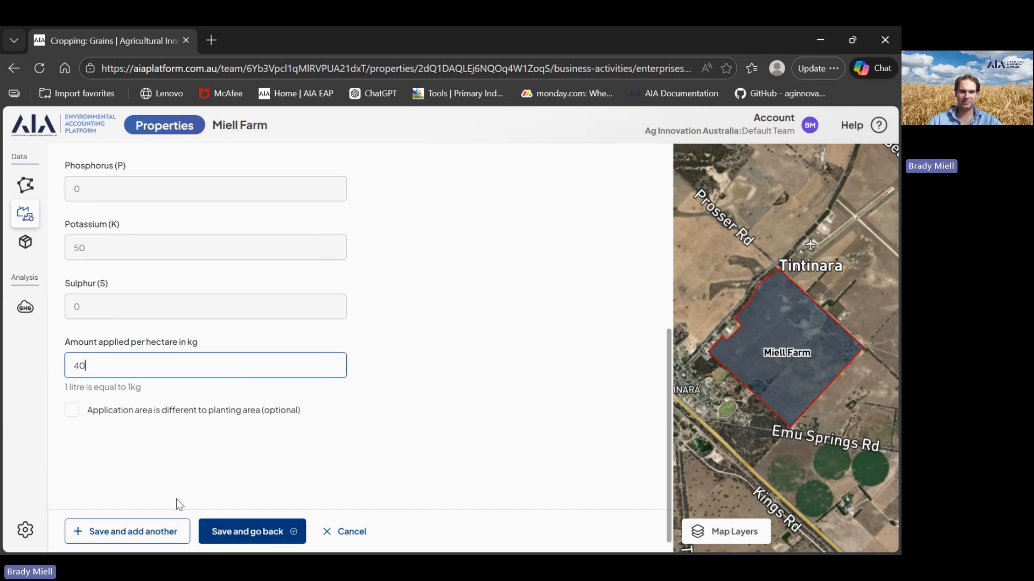
click(142, 533)
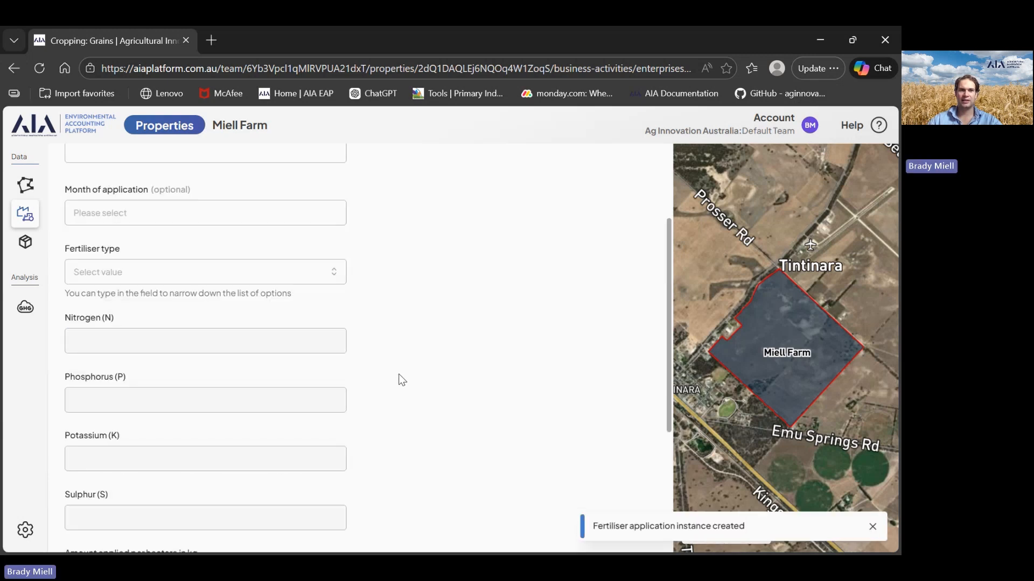
Step: Add a Urea fertiliser application of 60 kg per hectare, saving it with another blank application started
scroll(302, 384, down, 1)
click(247, 347)
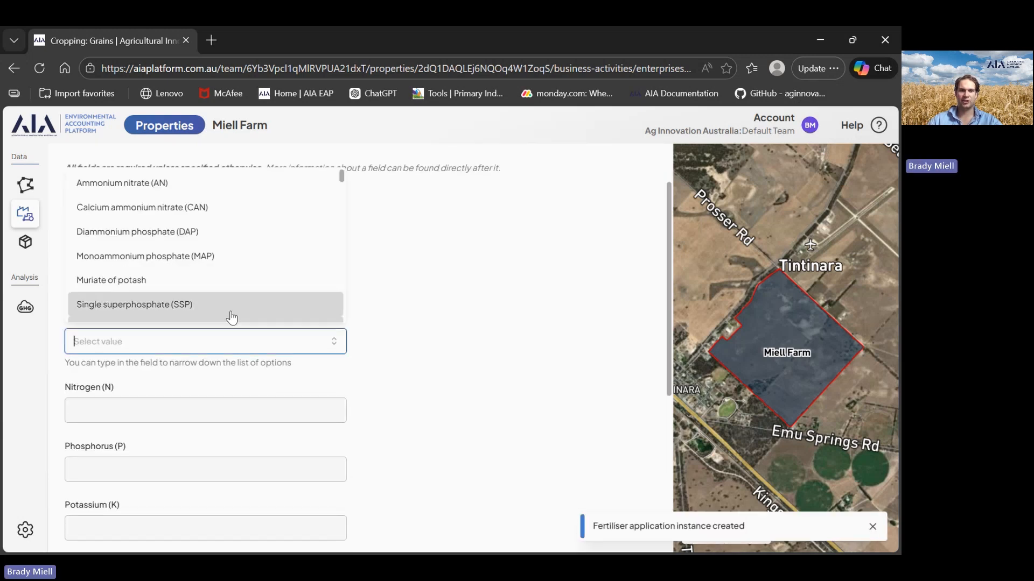
scroll(212, 265, down, 3)
click(132, 302)
scroll(312, 403, down, 3)
click(213, 431)
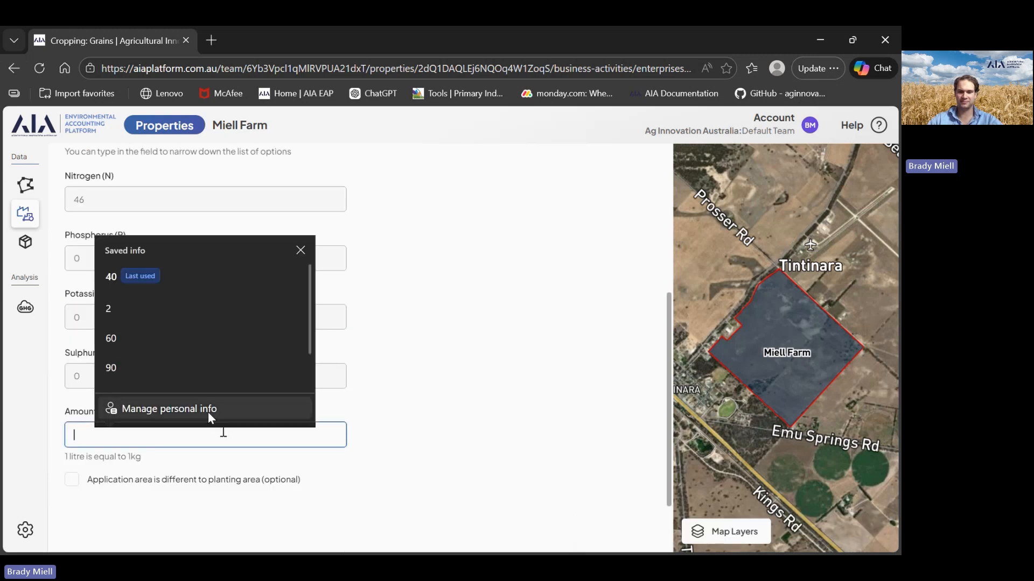
text(60)
scroll(208, 415, down, 1)
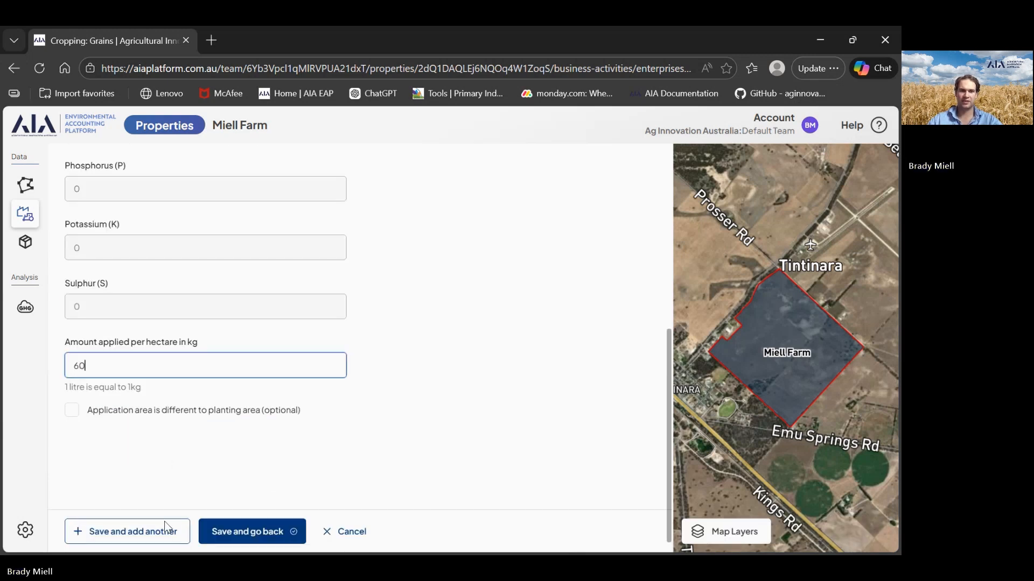
click(163, 523)
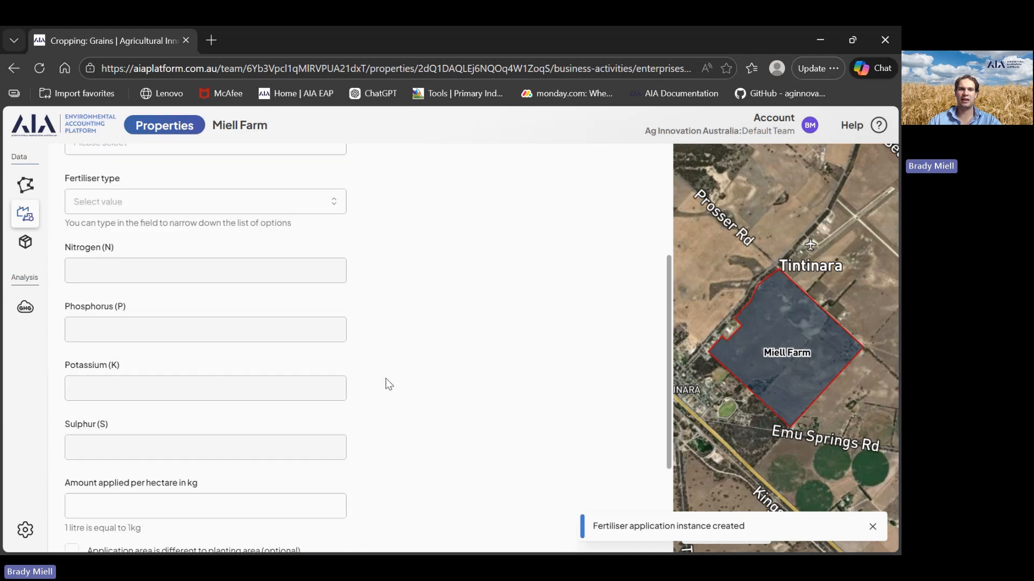
Step: Add a Diammonium phosphate (DAP) fertiliser application of 90 kg per hectare and save it, returning to the soil improvement section
click(232, 338)
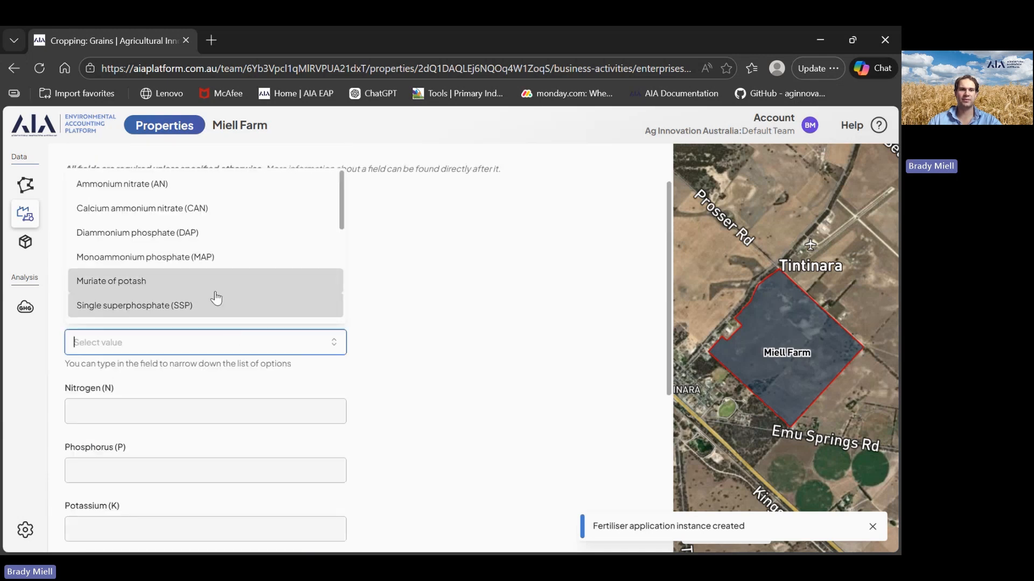
click(215, 240)
scroll(314, 471, down, 4)
click(236, 374)
text(90)
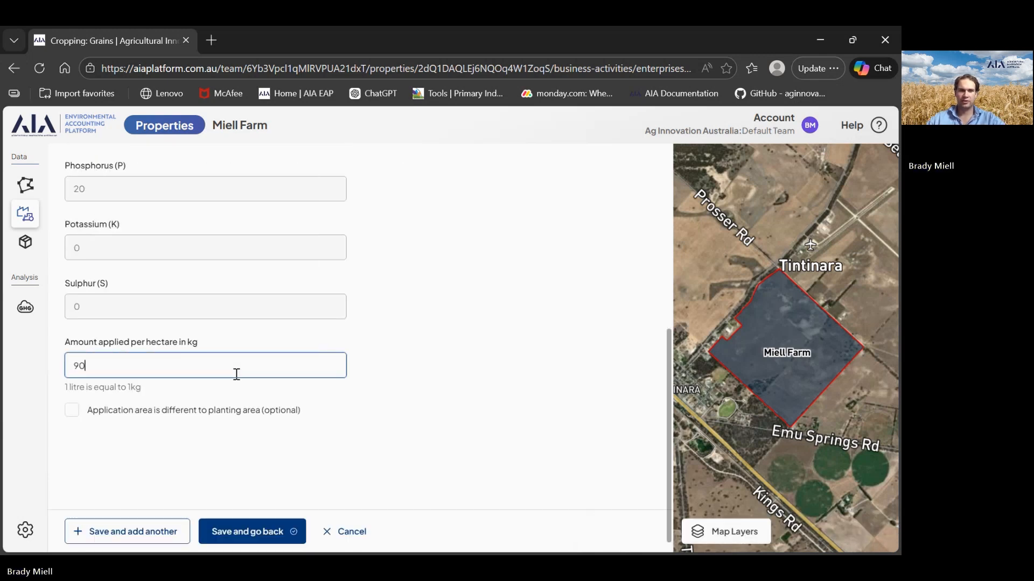
click(474, 348)
scroll(427, 341, up, 4)
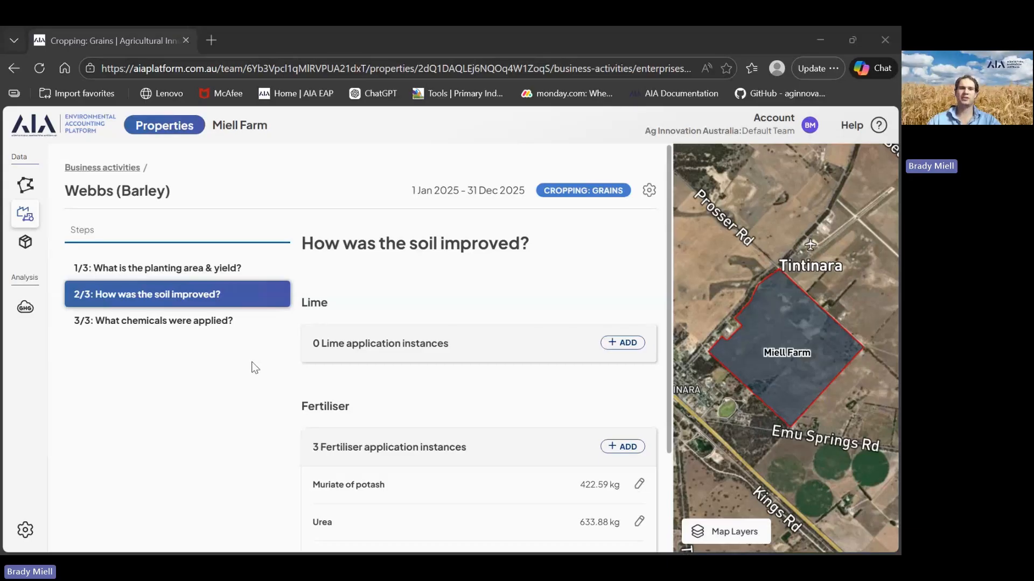
Step: Start a new single-product chemical application for the Webbs (Barley) crop and check the chemical type options, keeping Herbicide
click(231, 325)
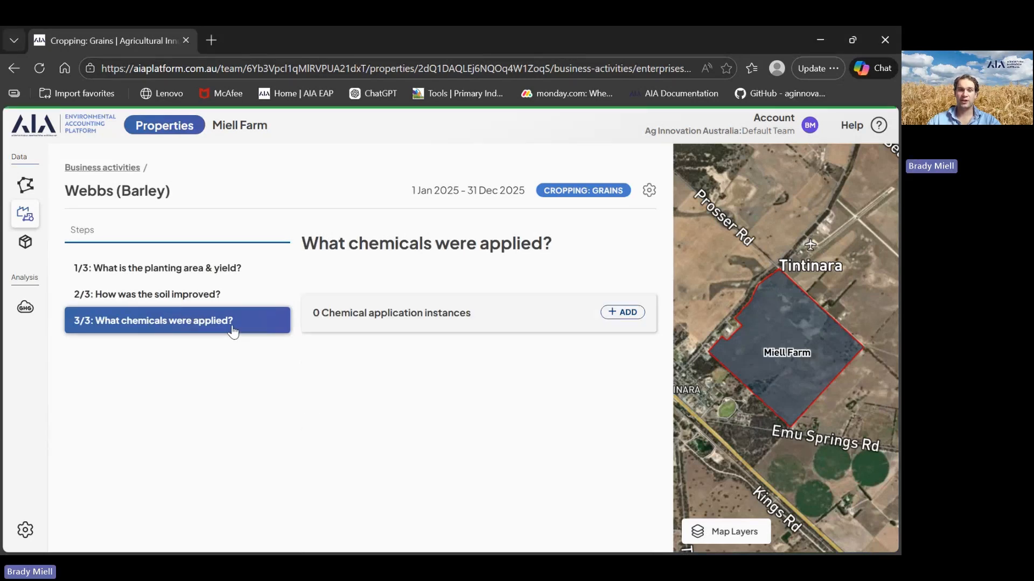
click(608, 322)
scroll(444, 365, down, 1)
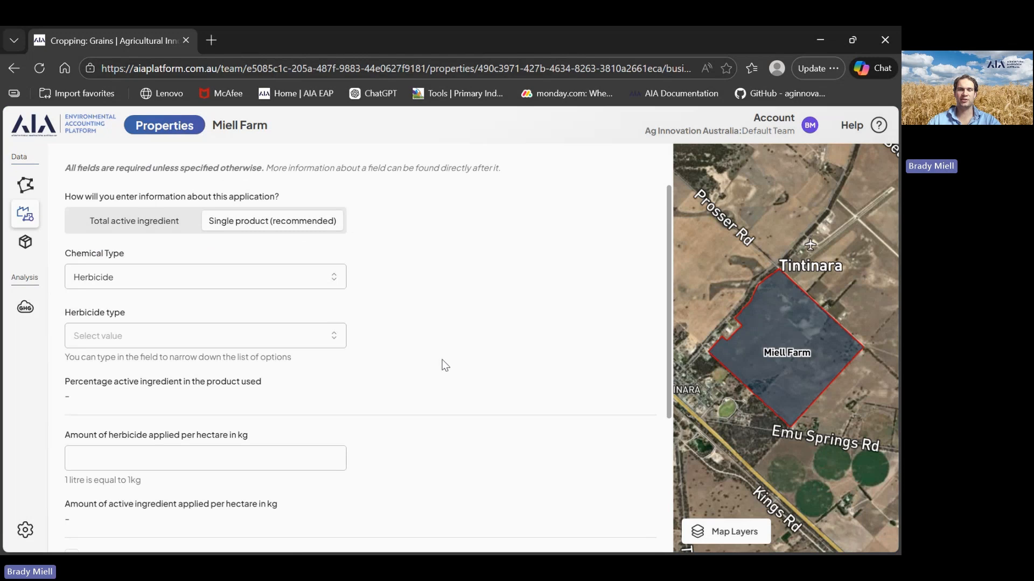
scroll(443, 361, down, 1)
scroll(443, 362, up, 1)
click(293, 281)
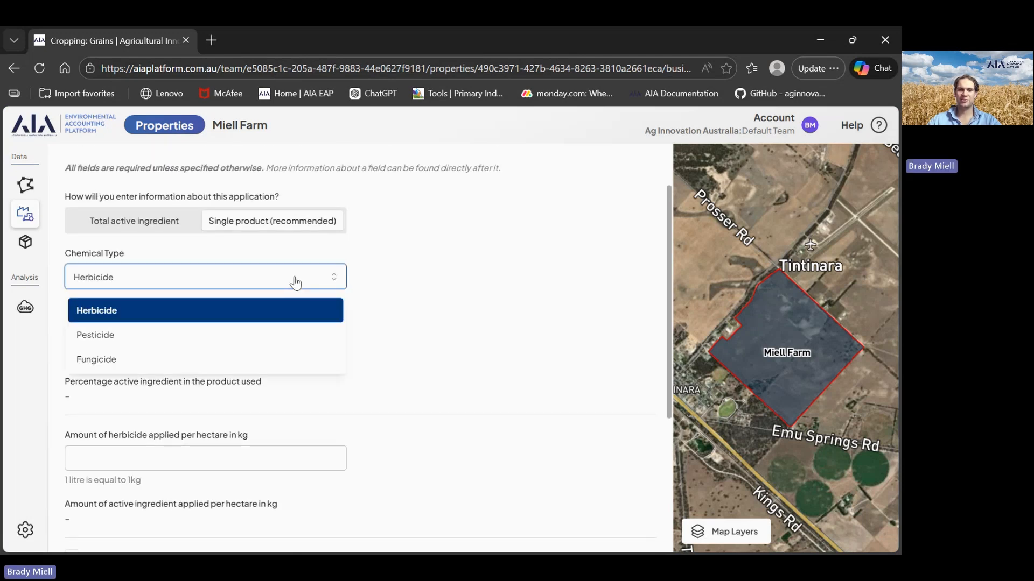
click(479, 347)
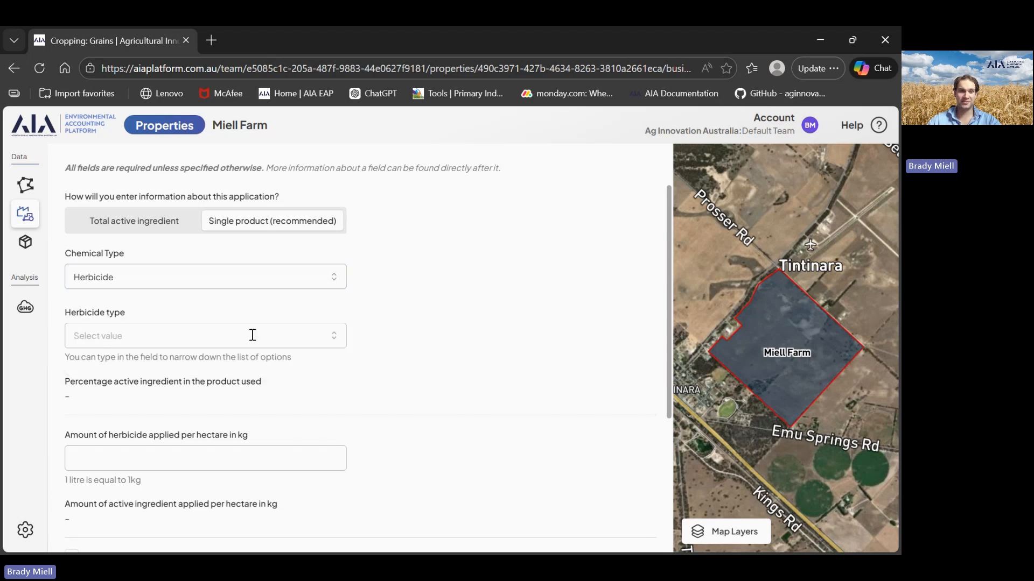
Step: Choose Glyphosate (Roundup) as the herbicide at 2 kg per hectare, saving it with another blank application started
click(253, 335)
scroll(216, 393, down, 1)
scroll(214, 391, down, 1)
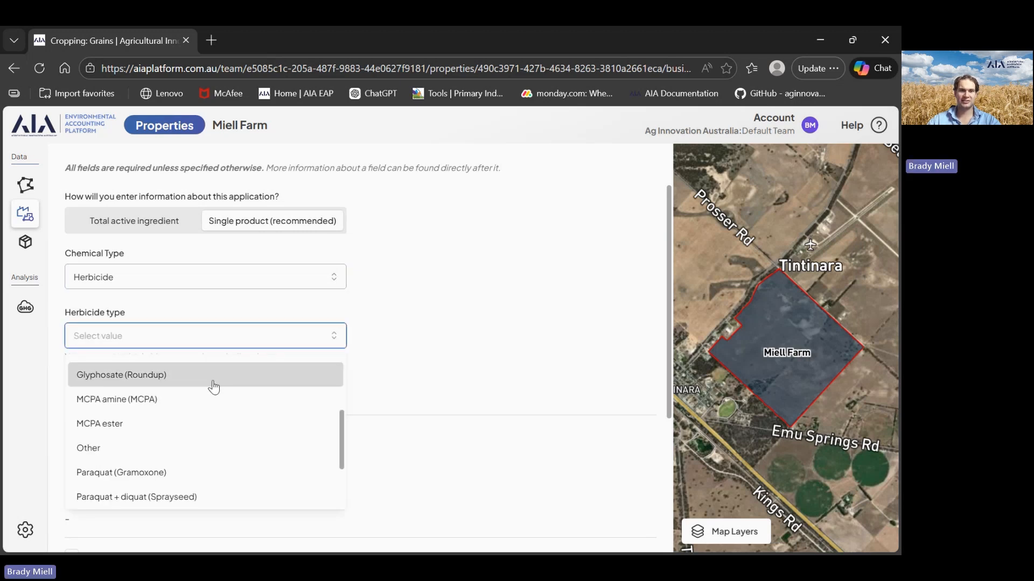
click(215, 386)
scroll(385, 386, down, 1)
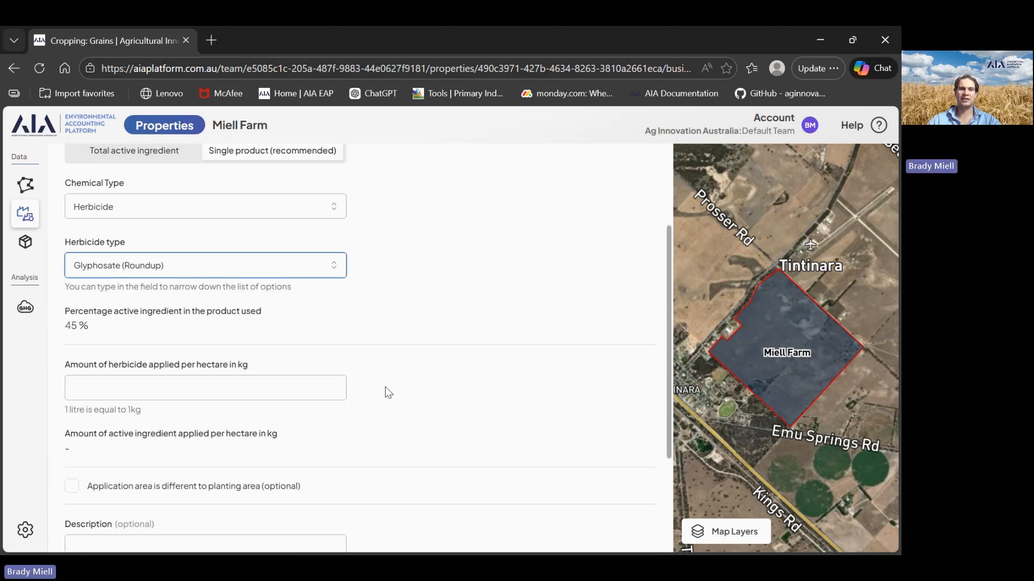
click(304, 395)
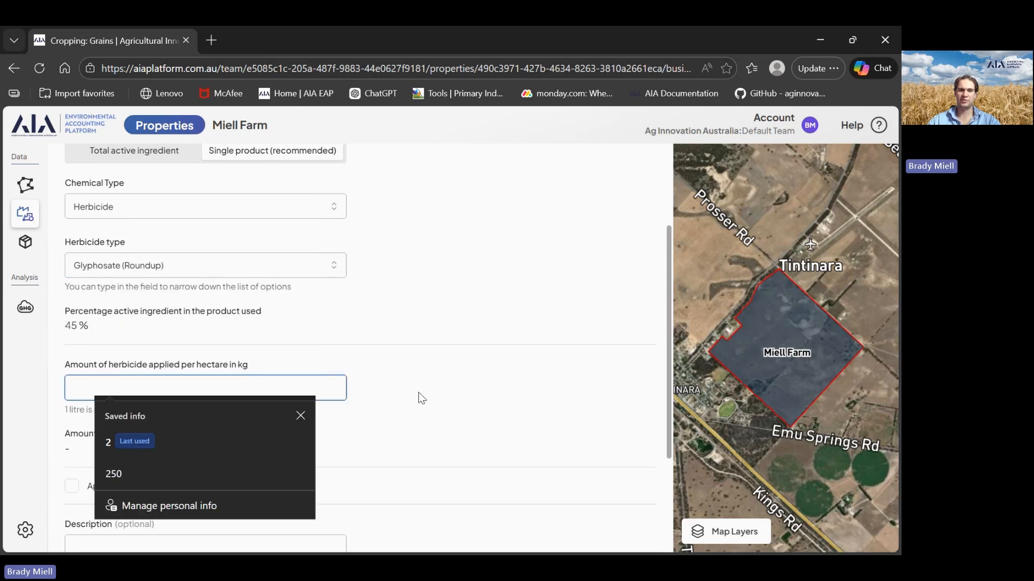
text(2)
click(474, 375)
scroll(203, 455, down, 3)
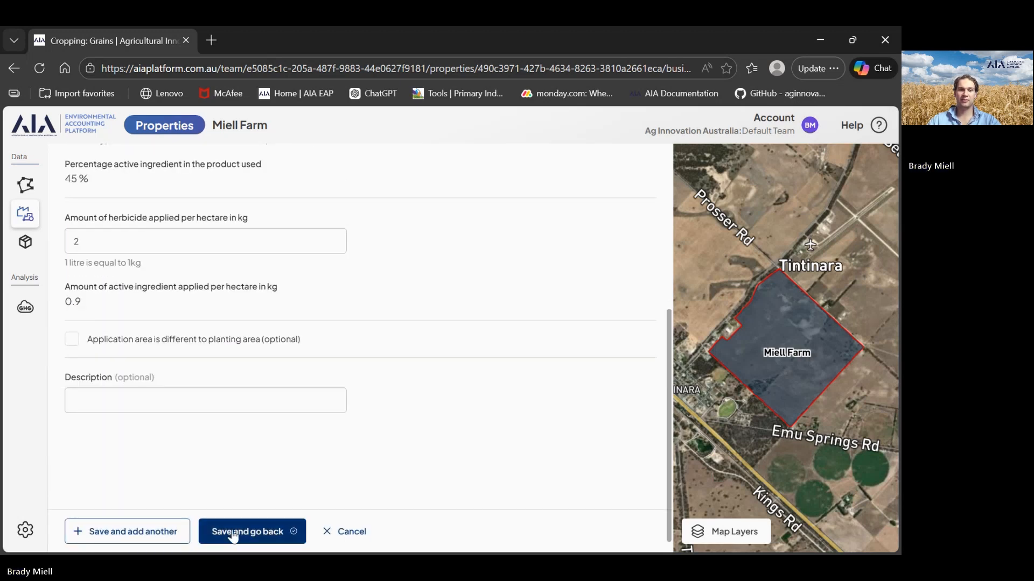
click(173, 536)
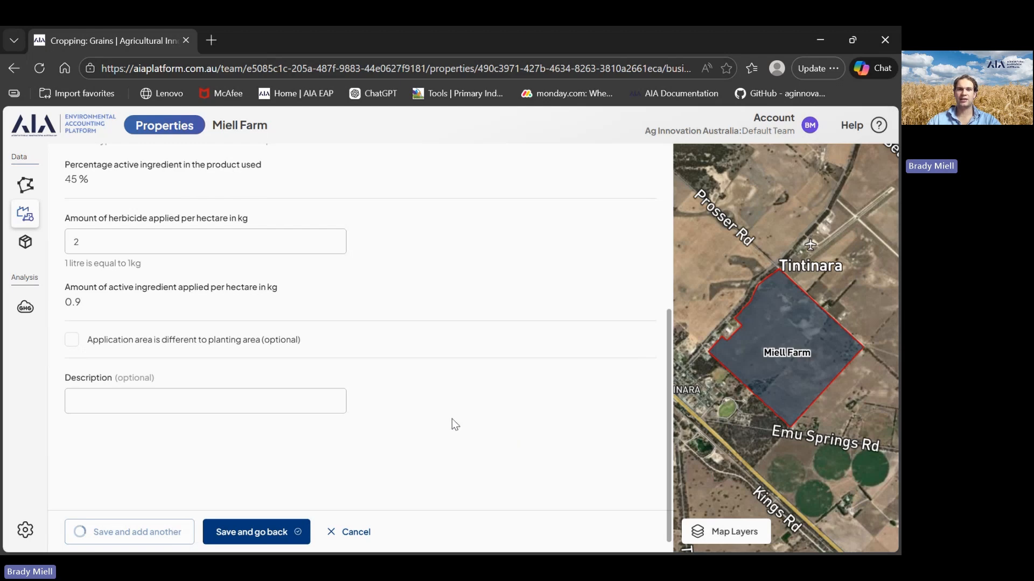
Step: Switch the new chemical application to total active ingredient entry and check its chemical types, keeping Generic chemical: Other
scroll(443, 411, up, 3)
click(153, 288)
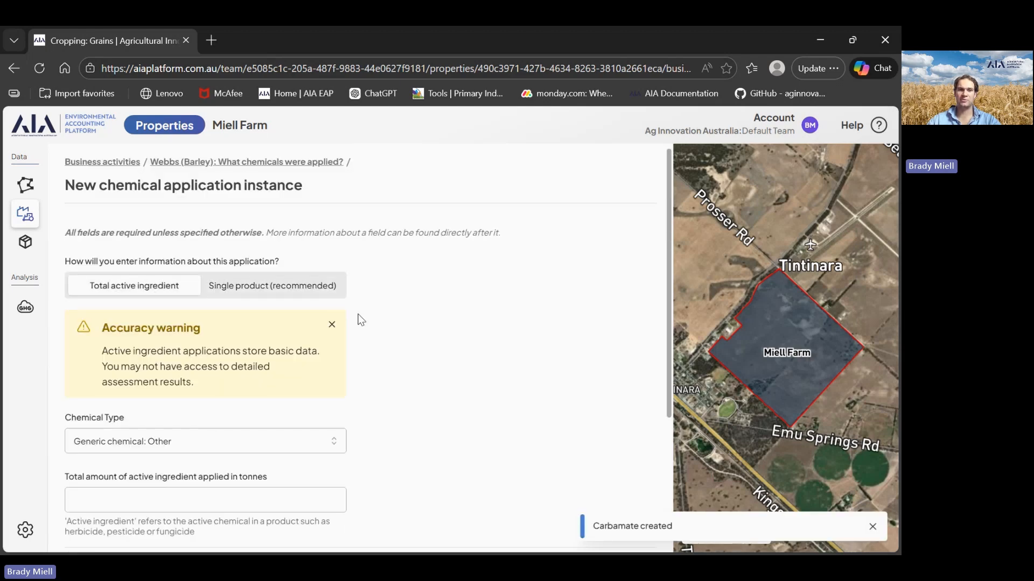
scroll(383, 323, down, 3)
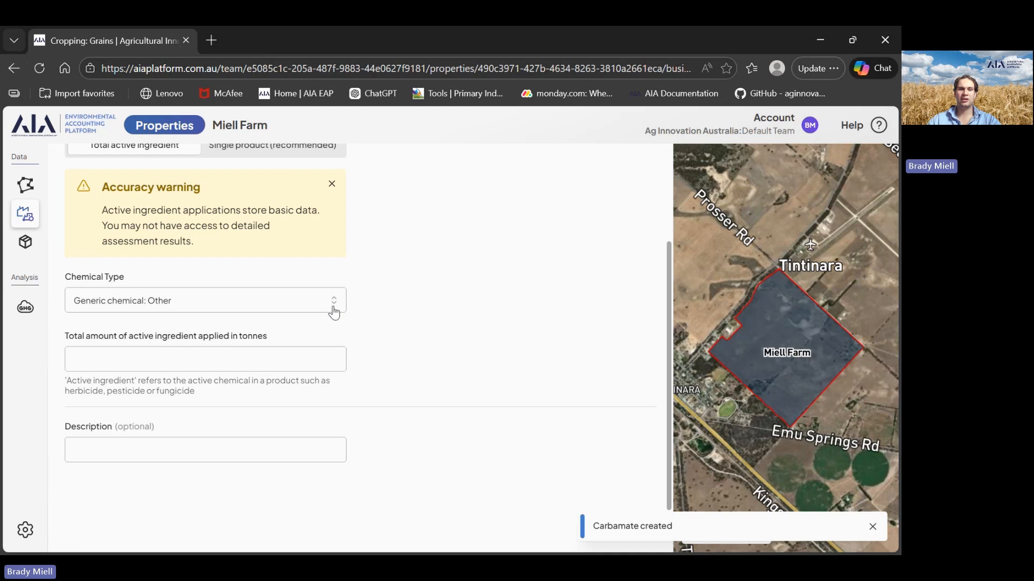
click(312, 309)
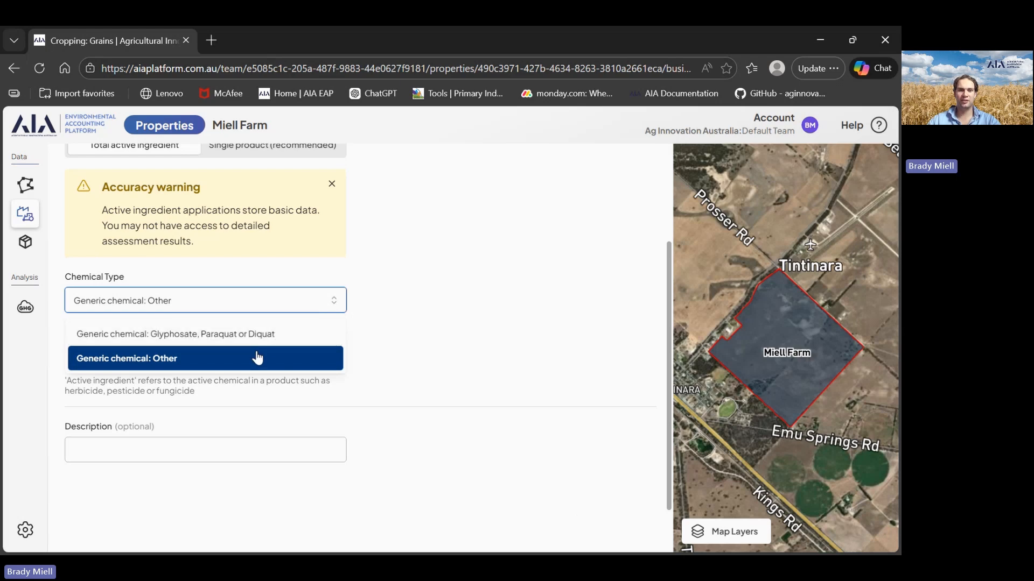
click(430, 360)
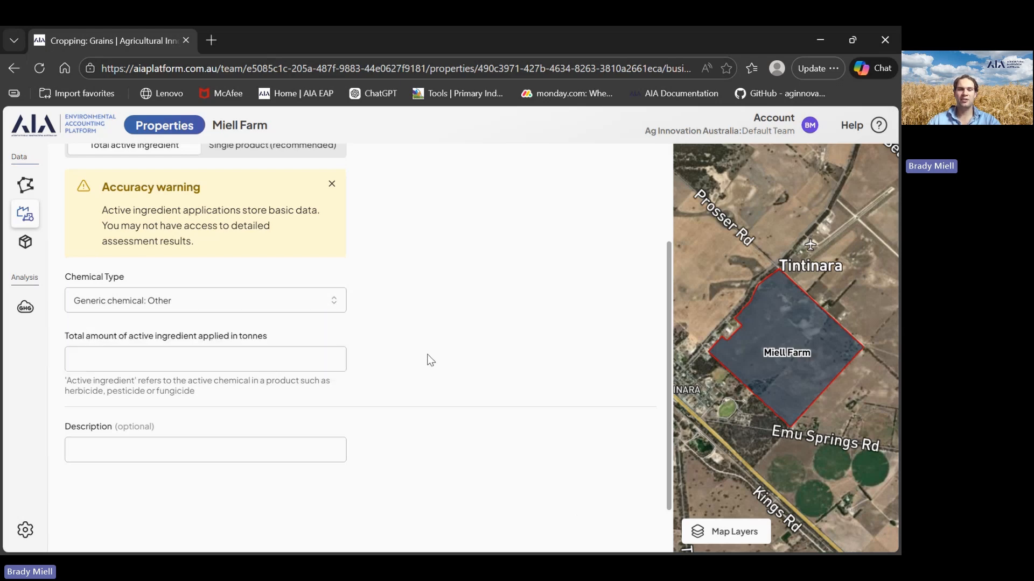
scroll(431, 360, up, 3)
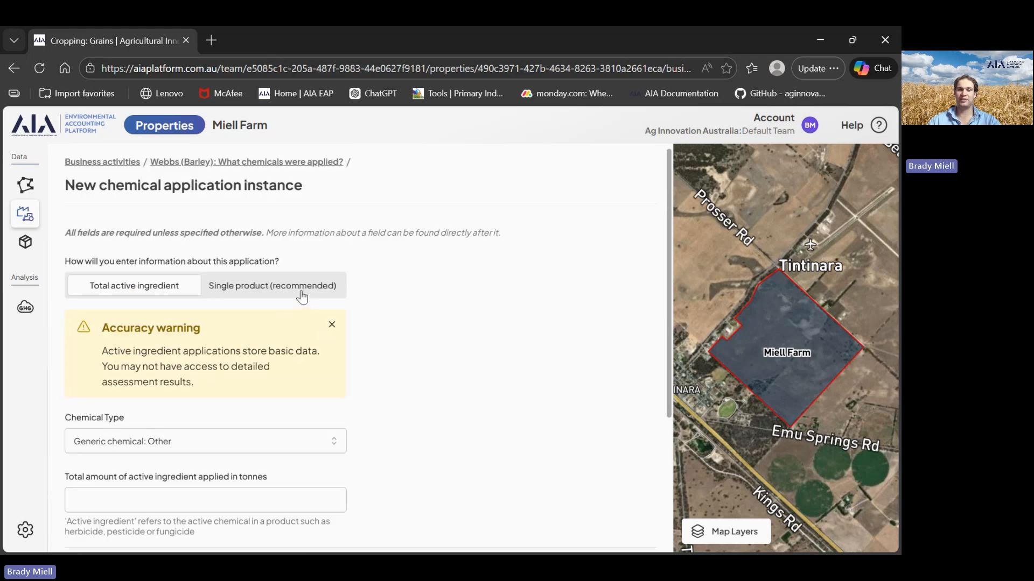
scroll(429, 326, down, 3)
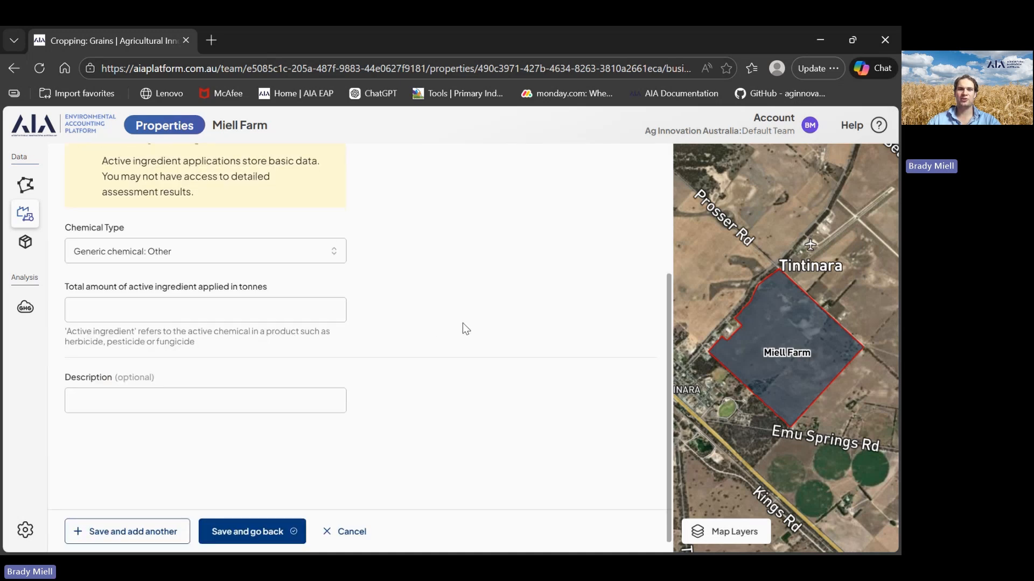
Step: Set the total active ingredient applied to 0.021 tonnes and save the chemical application, returning to the chemicals section
click(311, 320)
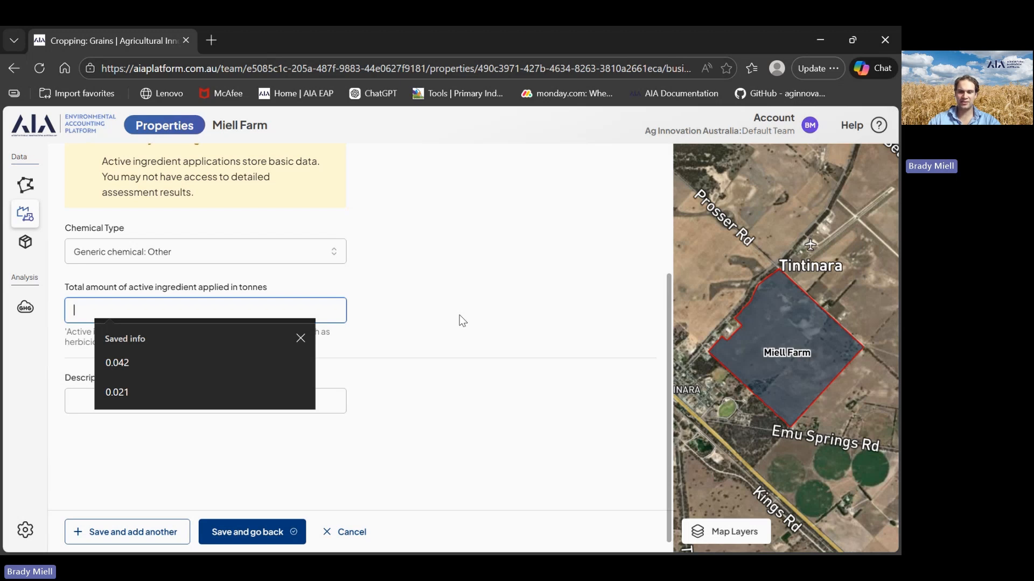
text(0.021)
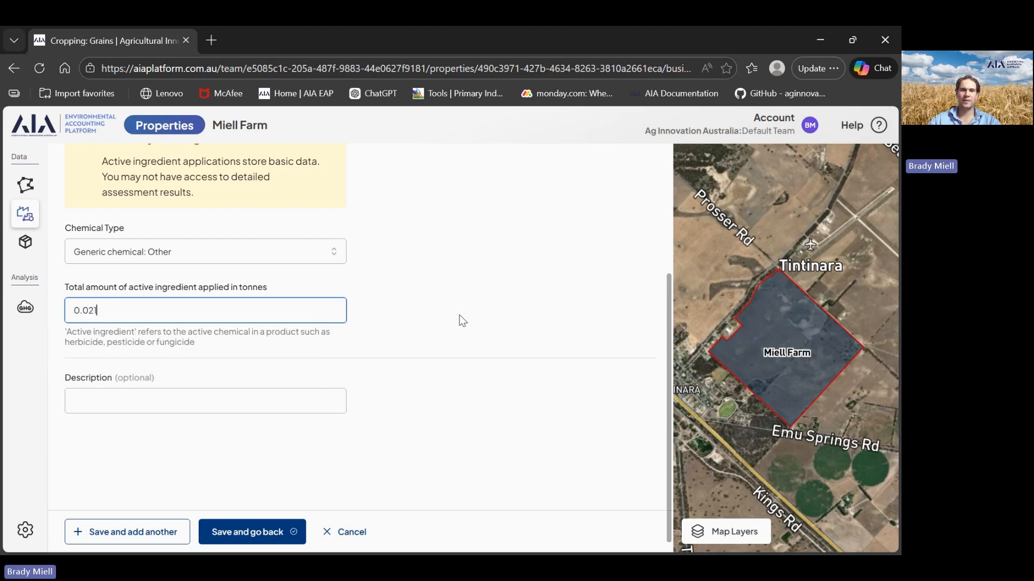
click(462, 320)
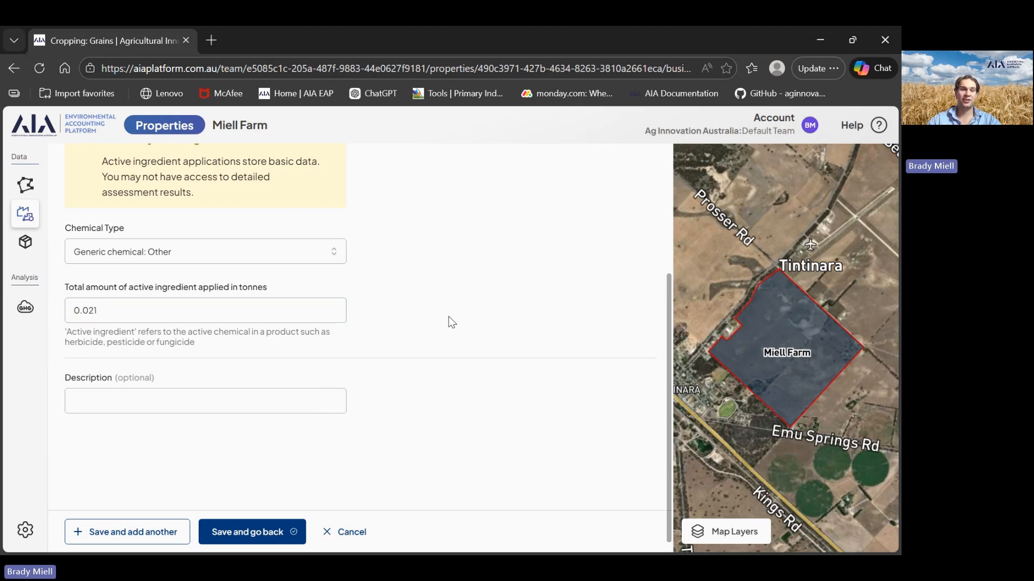
double_click(301, 321)
text(21)
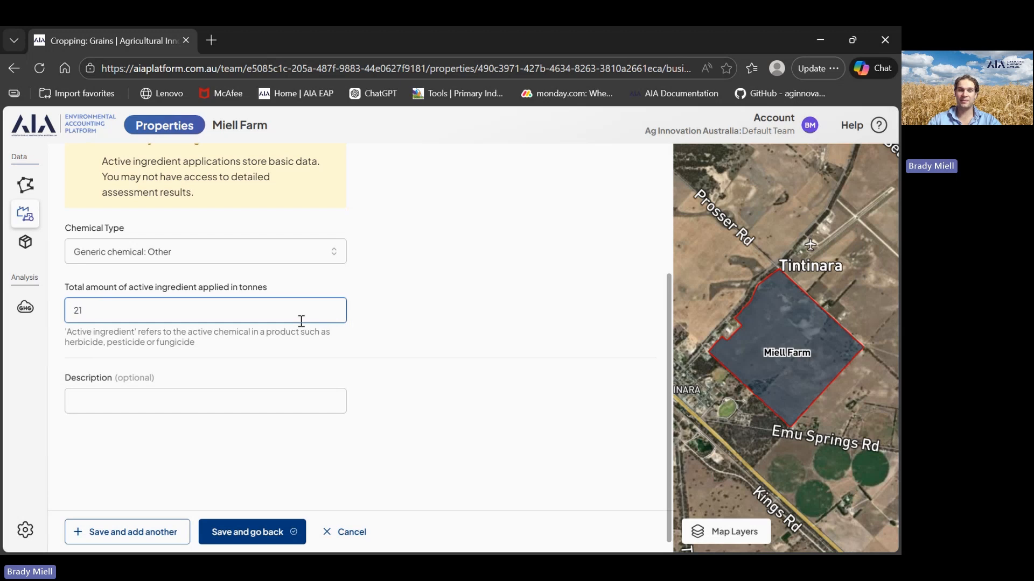
key(BackSpace)
key(BackSpace)
text(0.021)
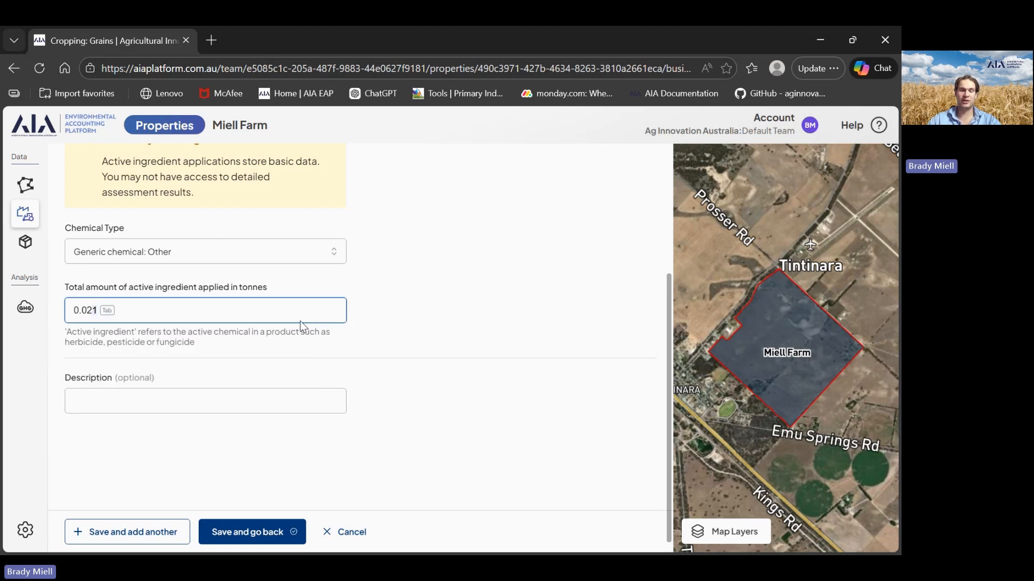
click(404, 298)
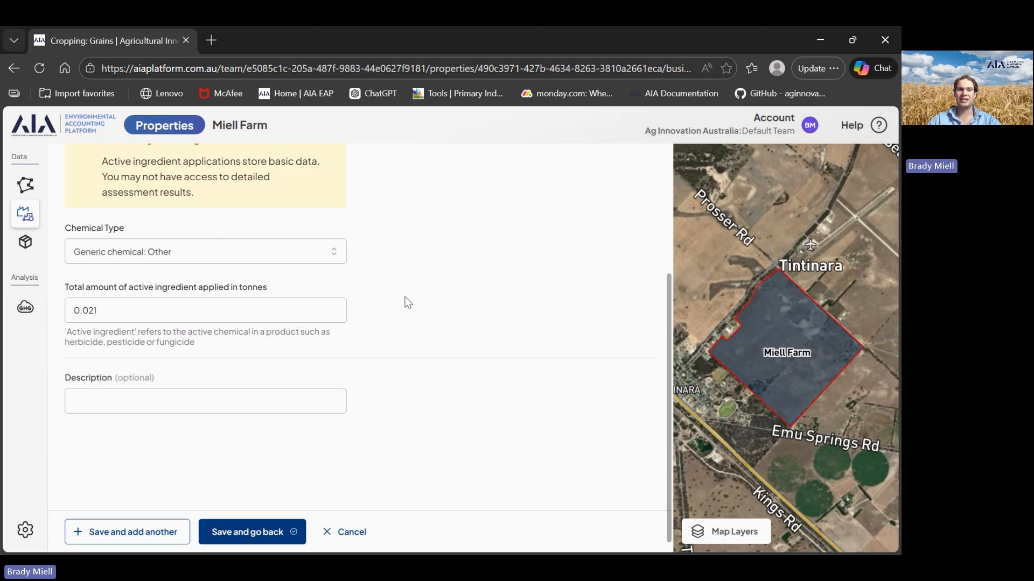
click(246, 529)
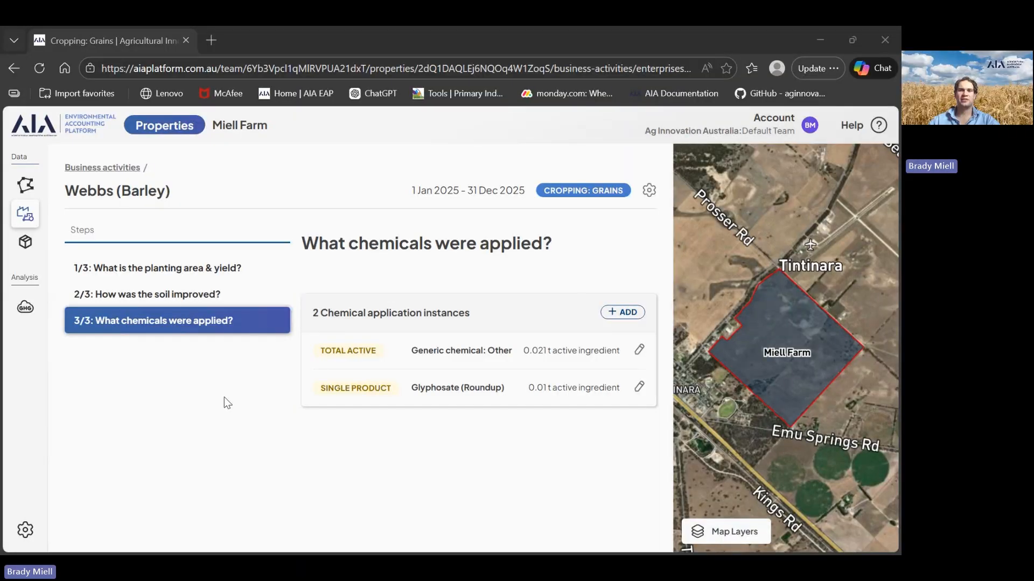
Step: Review the property's energy and commodity consumption records, covering electricity, fuel and commodity purchases
click(32, 218)
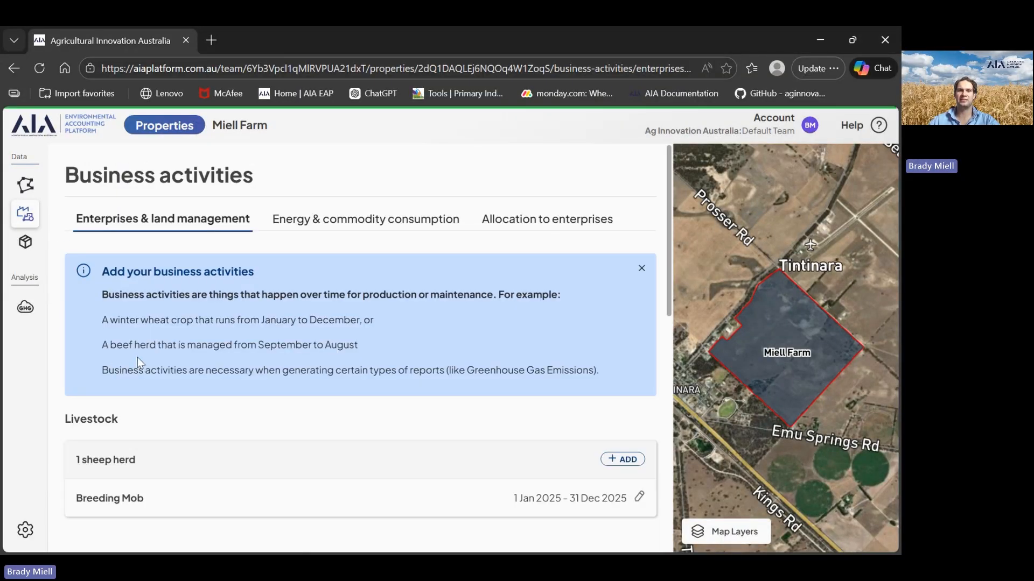
click(340, 217)
scroll(178, 346, down, 3)
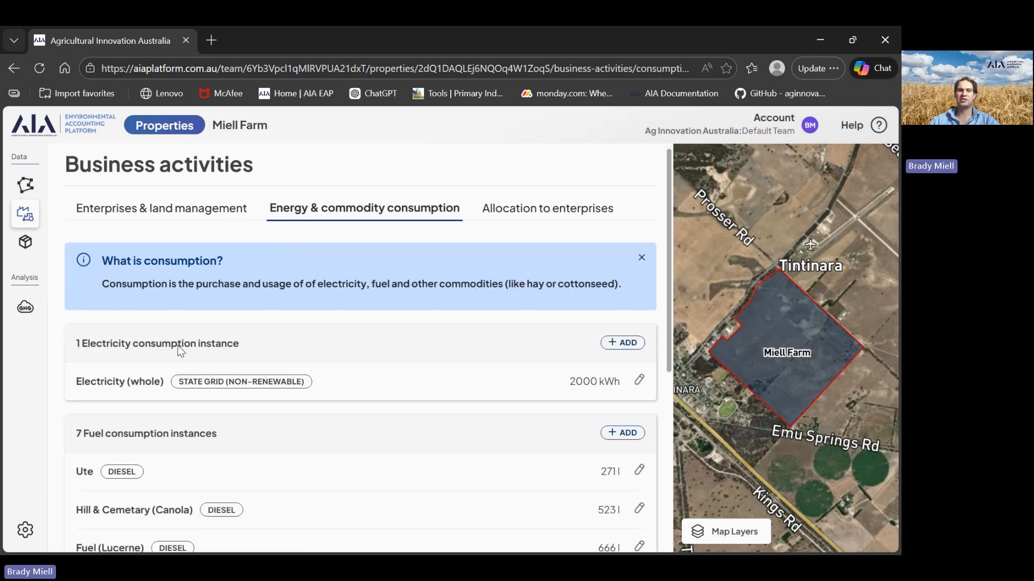
scroll(199, 326, down, 3)
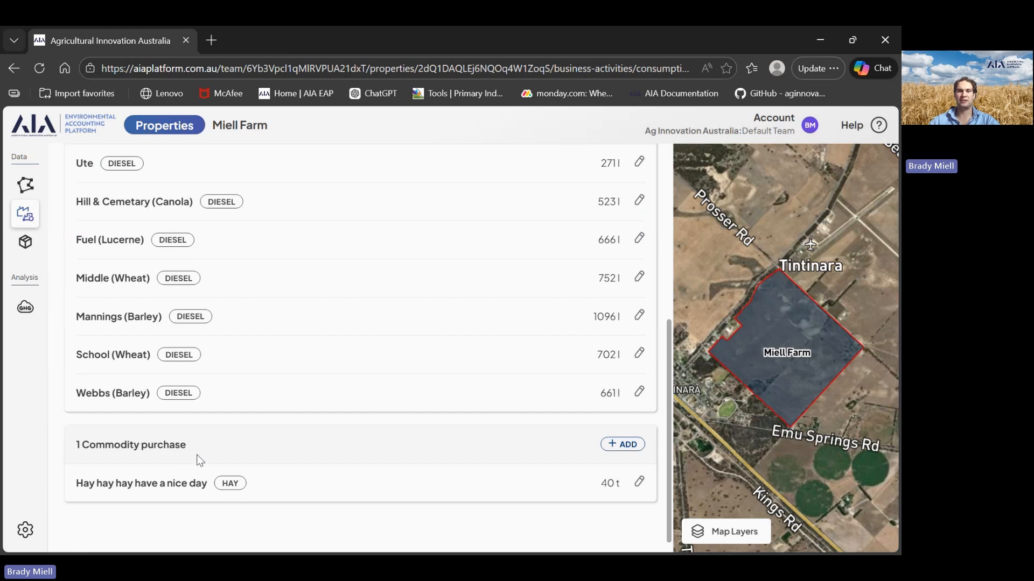
scroll(365, 461, up, 1)
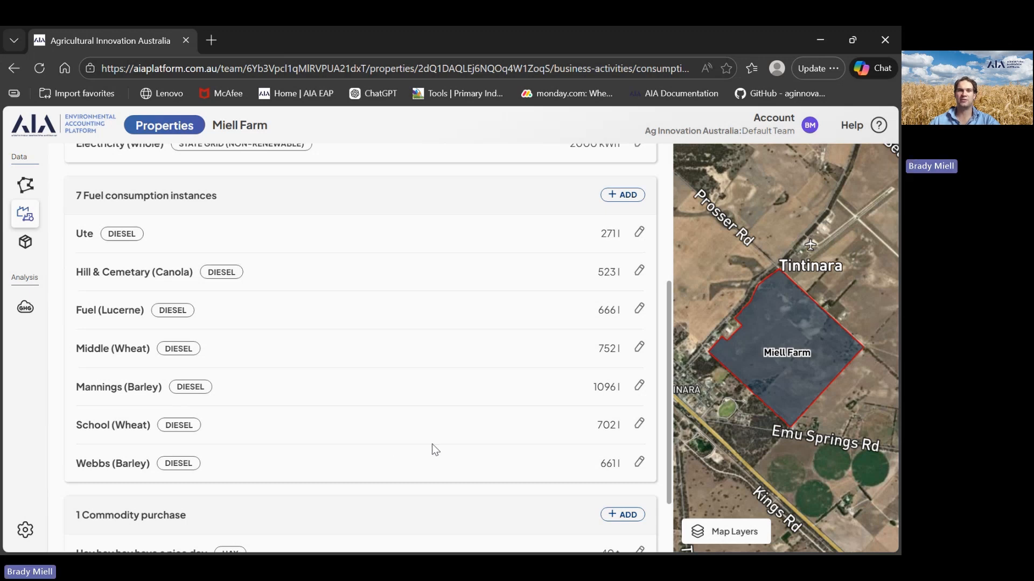
scroll(432, 443, up, 1)
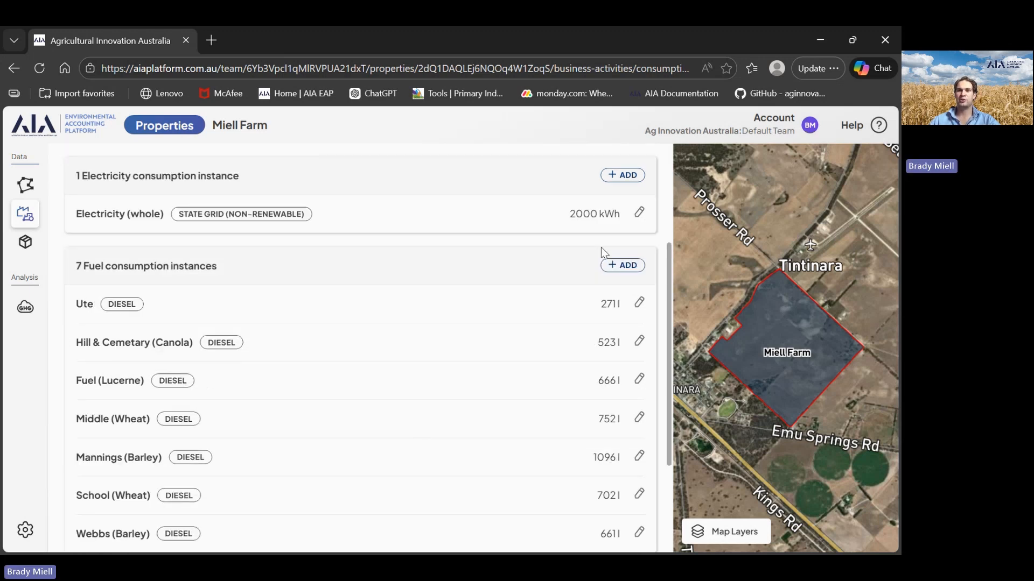
Step: Open the Electricity (whole) consumption record and review its source options and the amount used in kWh
click(637, 217)
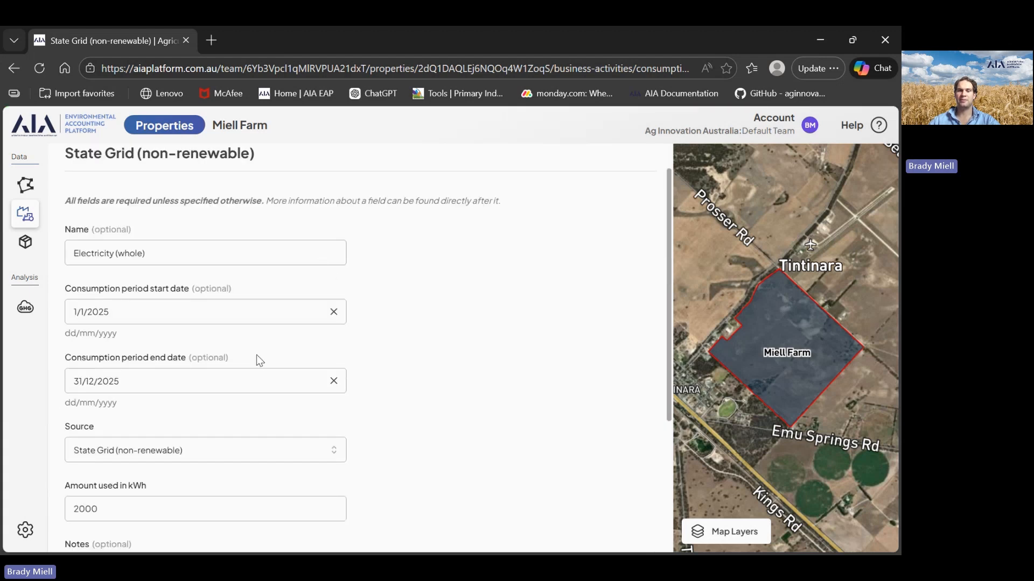
scroll(259, 321, down, 3)
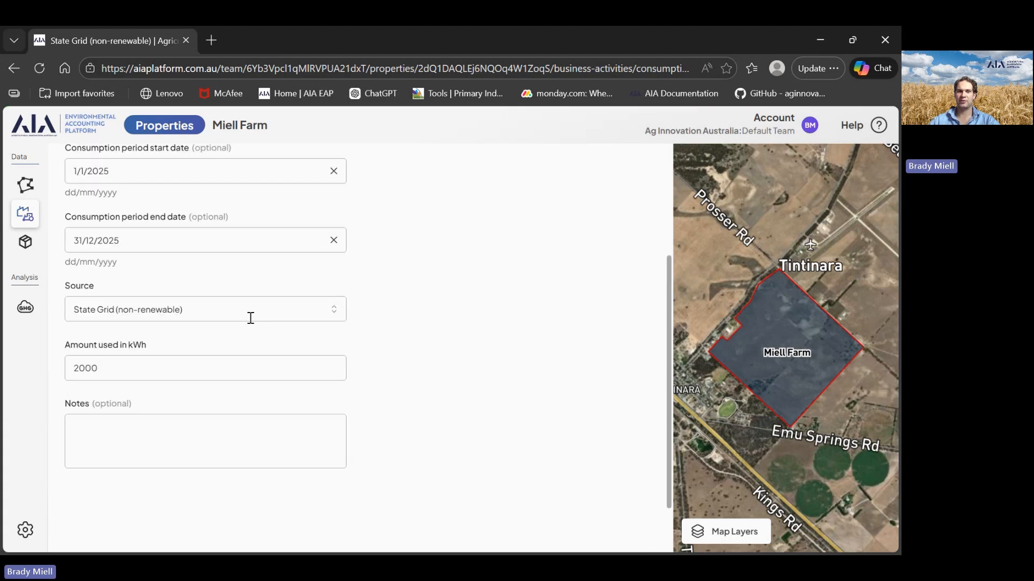
click(249, 318)
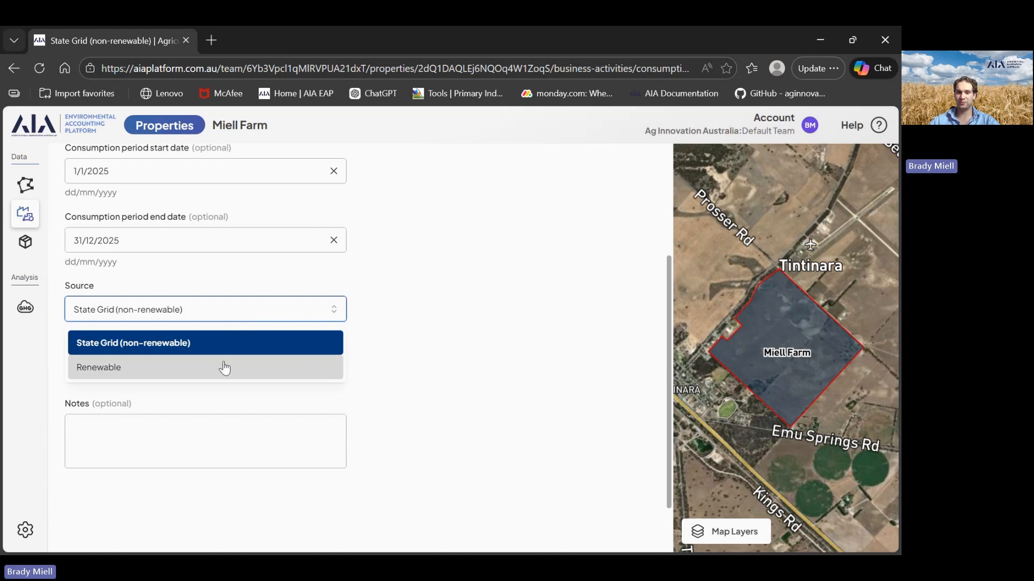
click(483, 364)
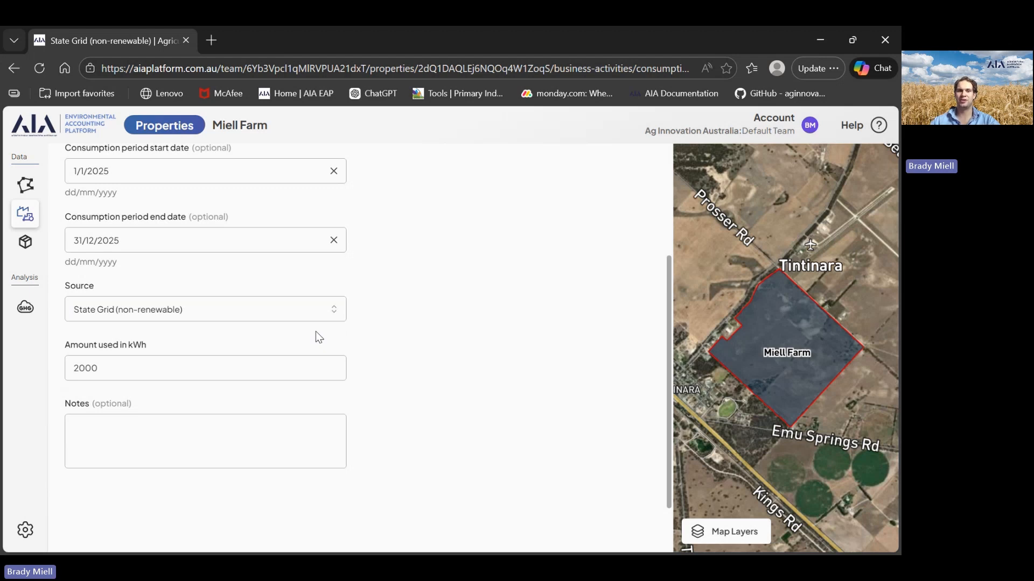
double_click(244, 372)
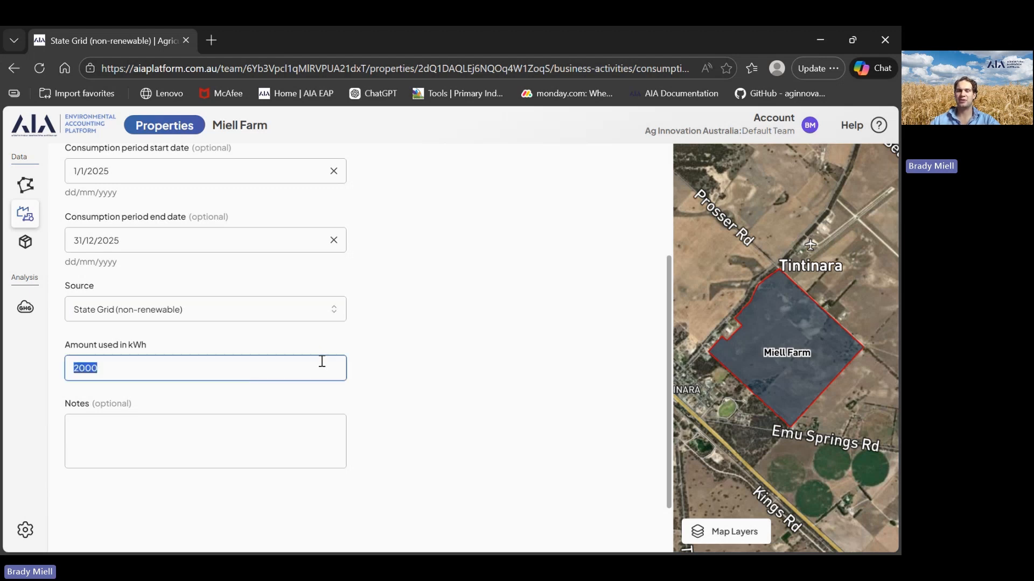
click(532, 365)
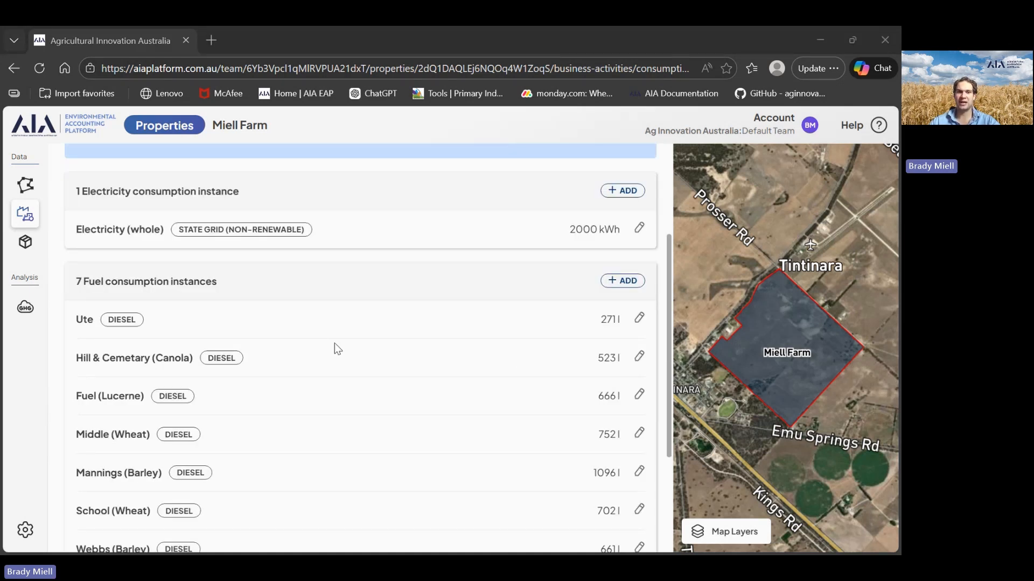
Step: Review the Webbs (Barley) fuel consumption record, including its fuel source options, and save it to return to the consumption list
scroll(334, 344, down, 1)
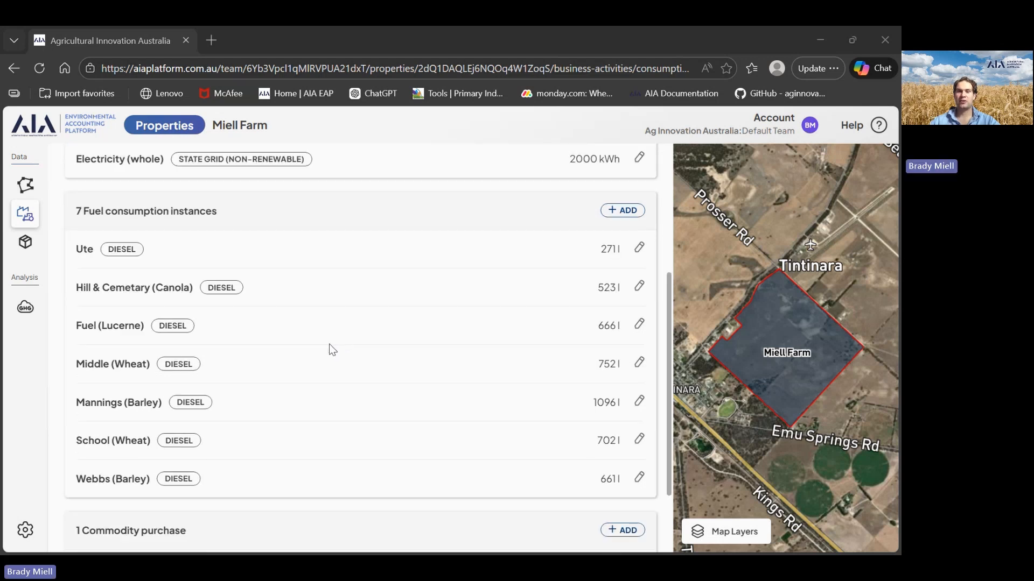
scroll(374, 366, up, 1)
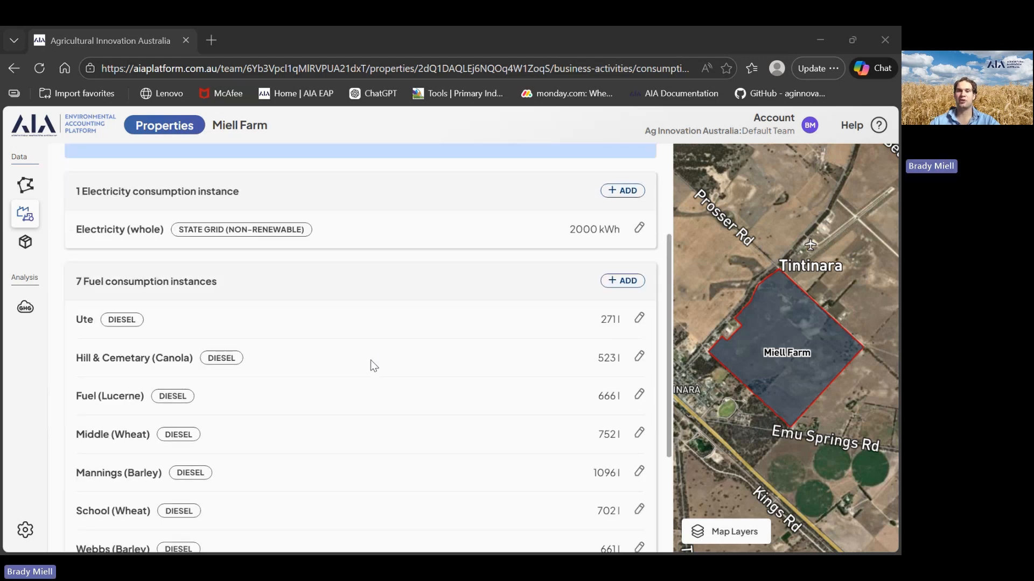
scroll(374, 366, down, 1)
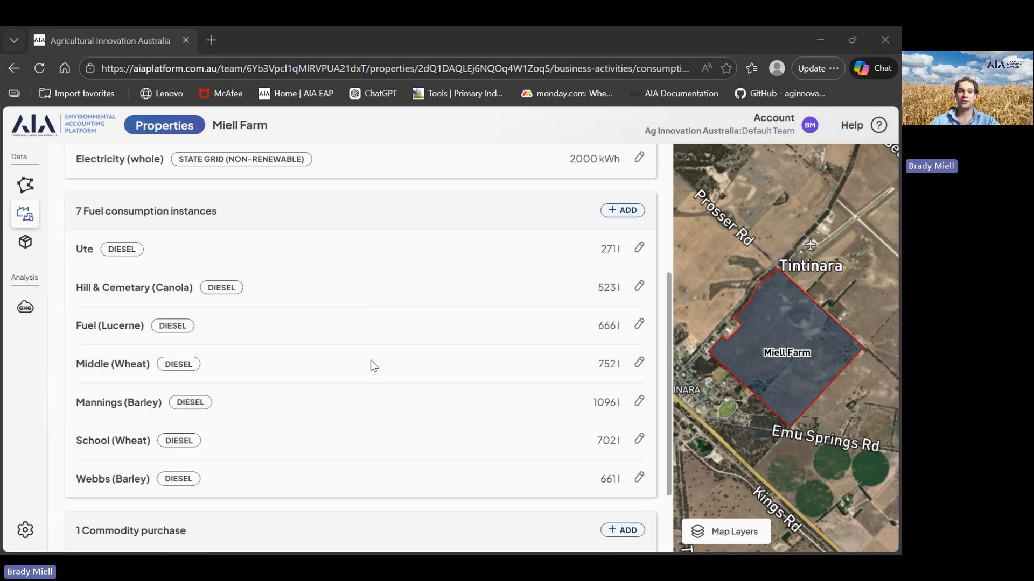
click(374, 365)
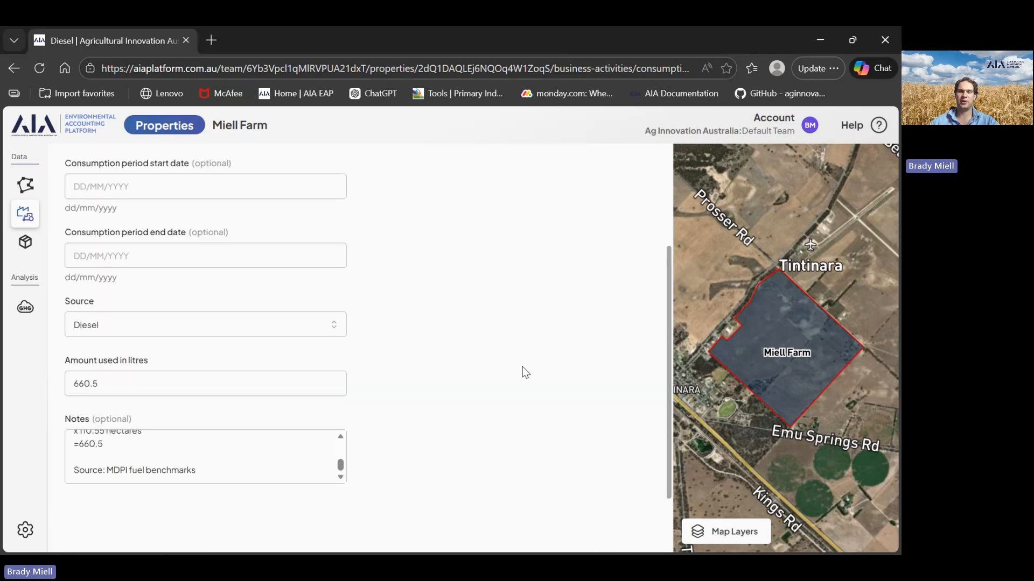
click(316, 326)
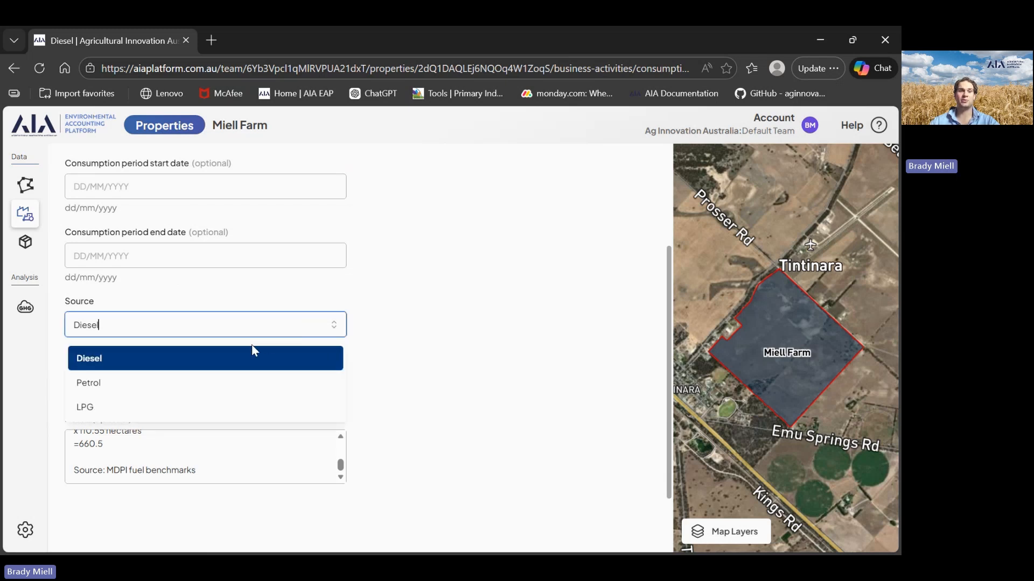
click(453, 338)
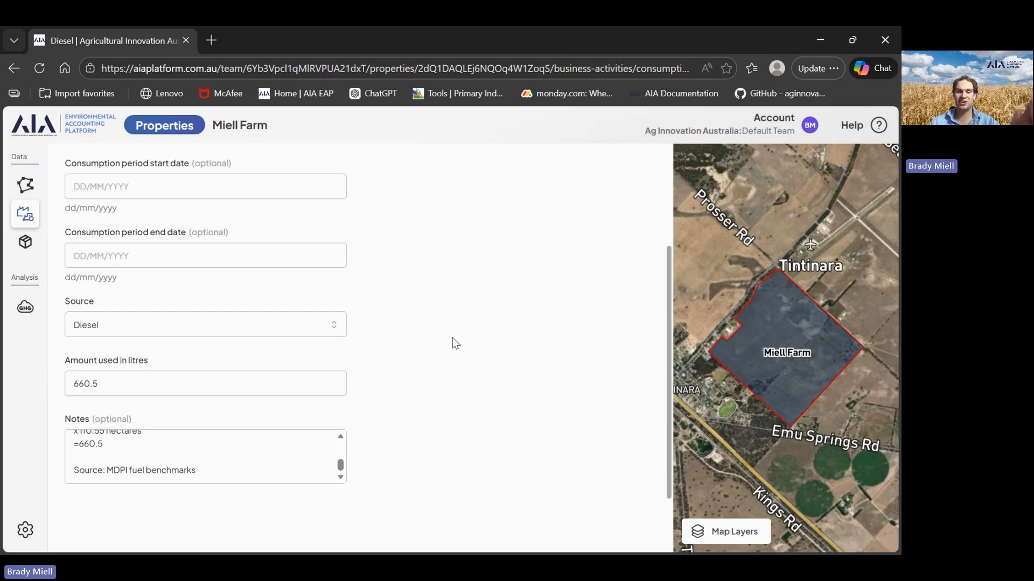
scroll(452, 338, down, 2)
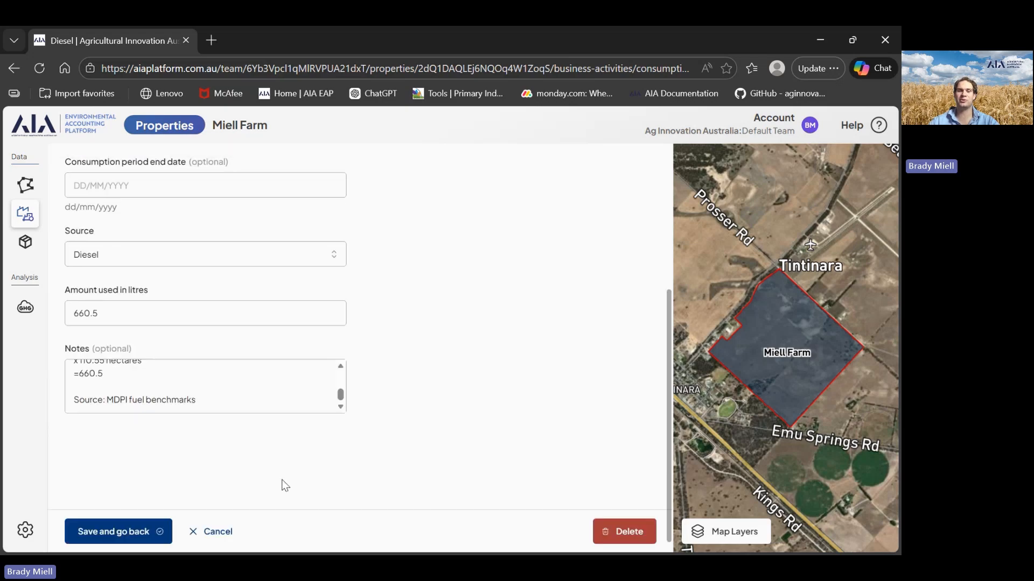
click(132, 531)
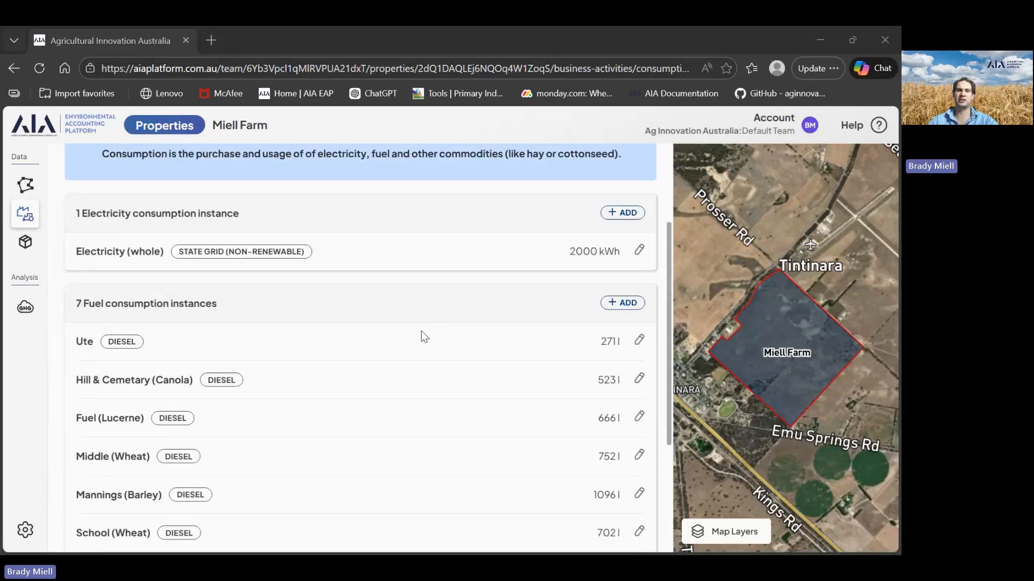
Step: Review how Electricity (whole) is allocated across the sheep, grain and pasture enterprises, and save the allocation
scroll(415, 334, up, 3)
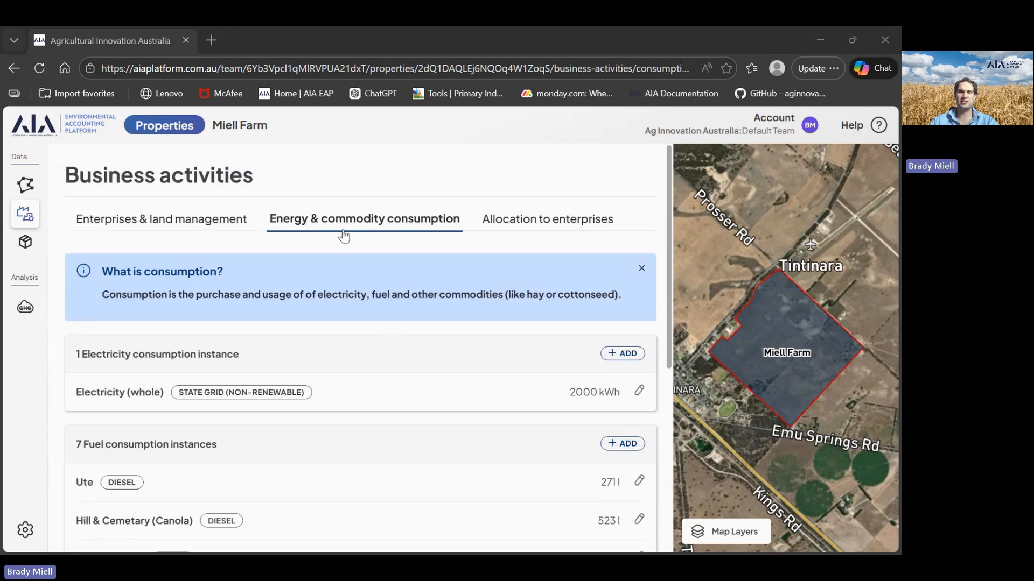
click(539, 221)
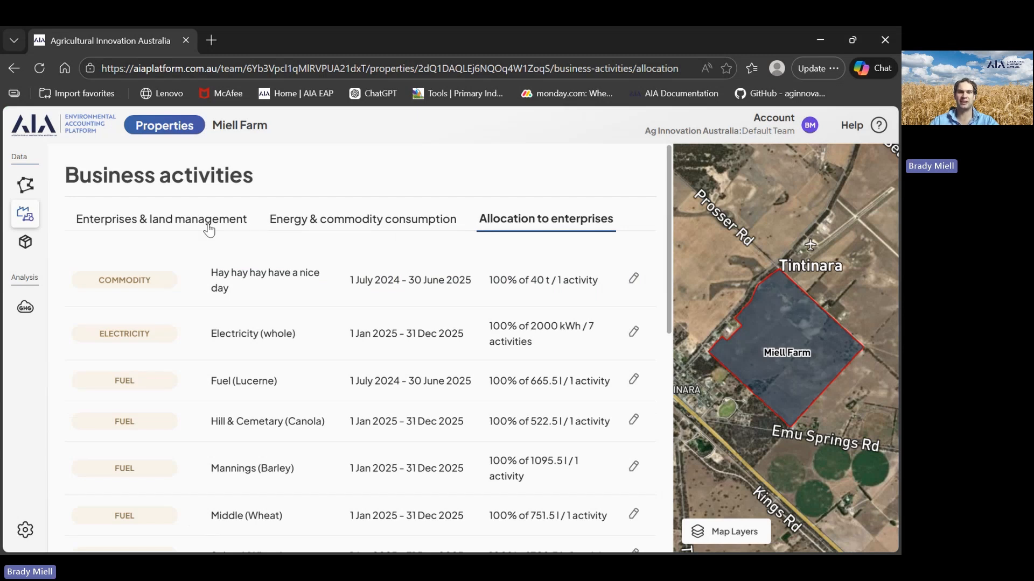
click(634, 335)
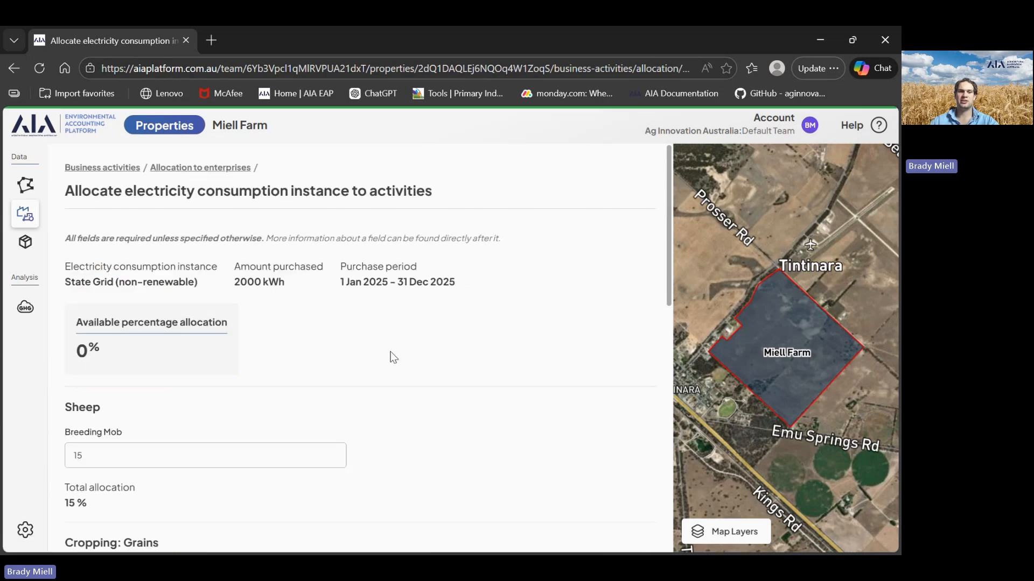
scroll(258, 377, down, 1)
scroll(198, 375, down, 5)
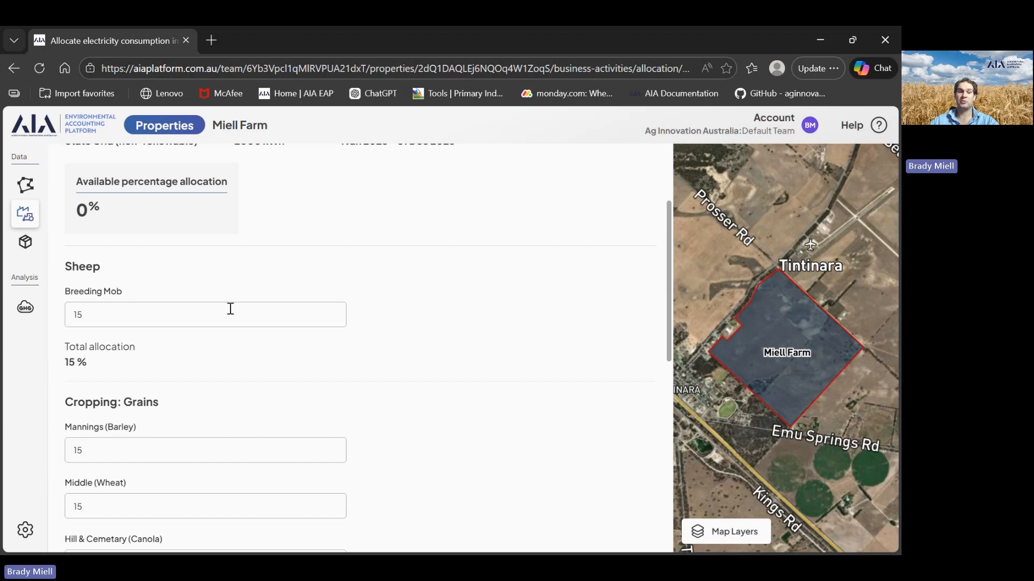
scroll(230, 308, down, 5)
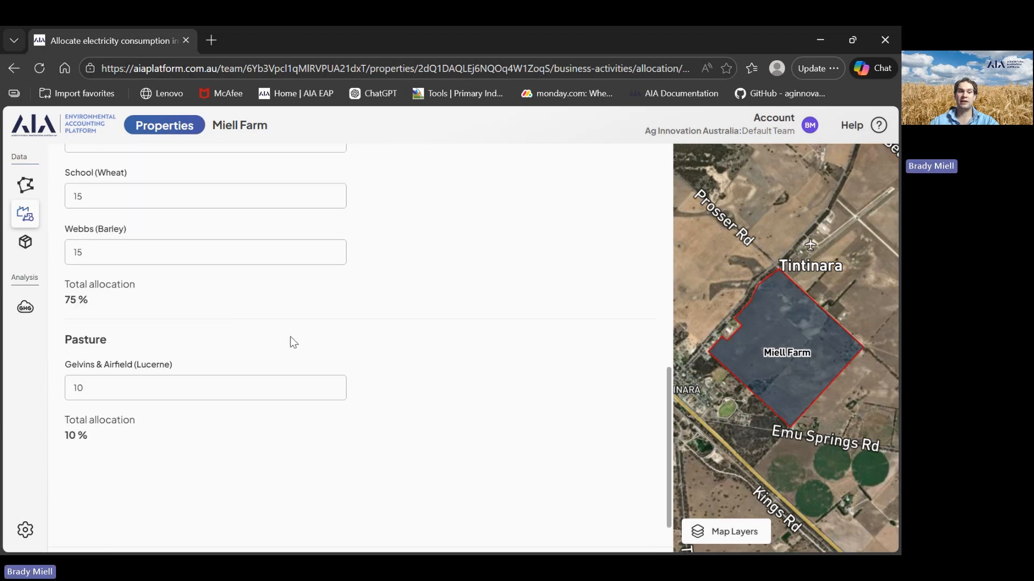
click(120, 532)
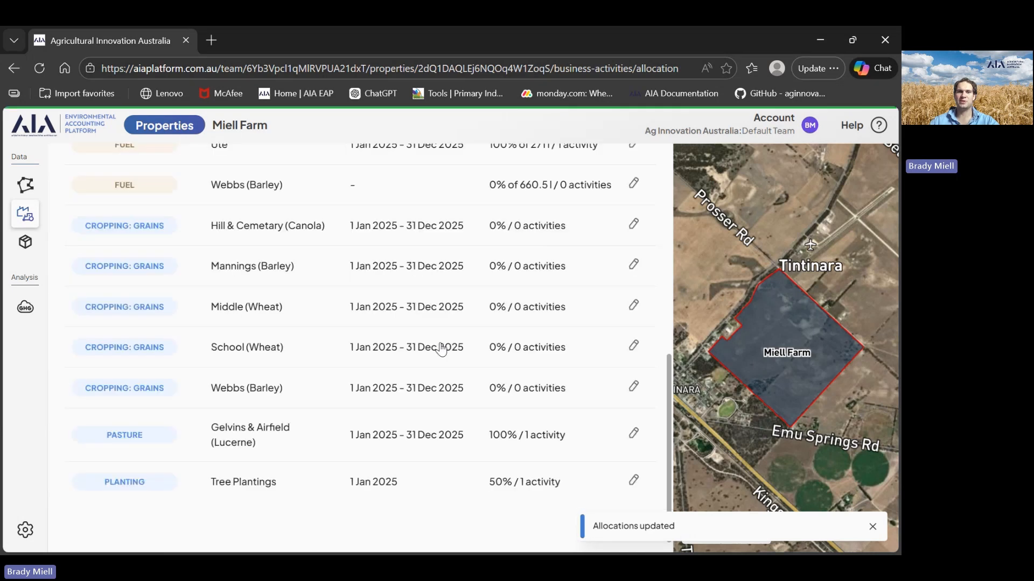
Step: Allocate 100% of the Webbs (Barley) fuel consumption to the Webbs (Barley) grain crop and save the allocation
scroll(442, 377, up, 3)
scroll(444, 382, up, 3)
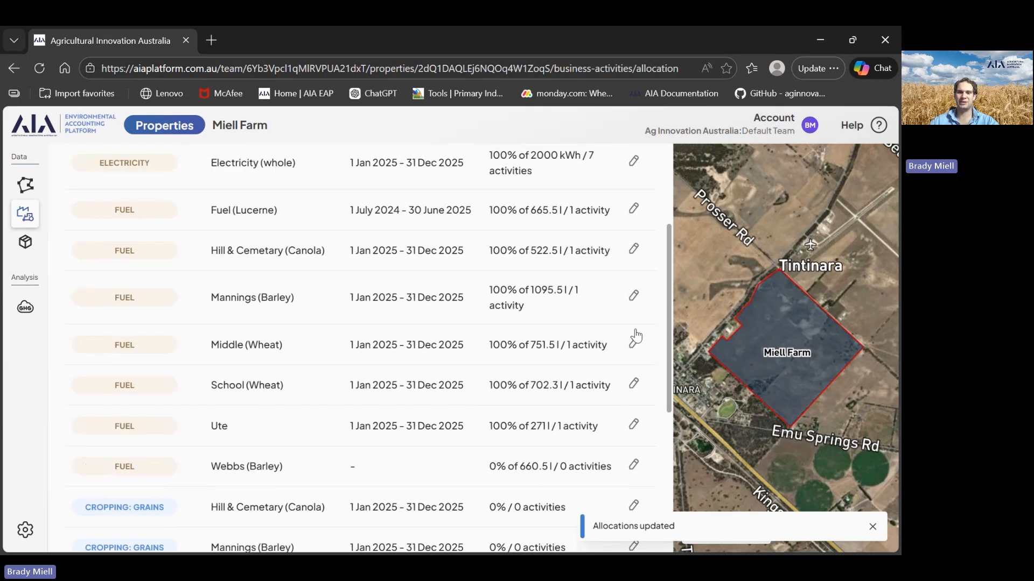
click(635, 466)
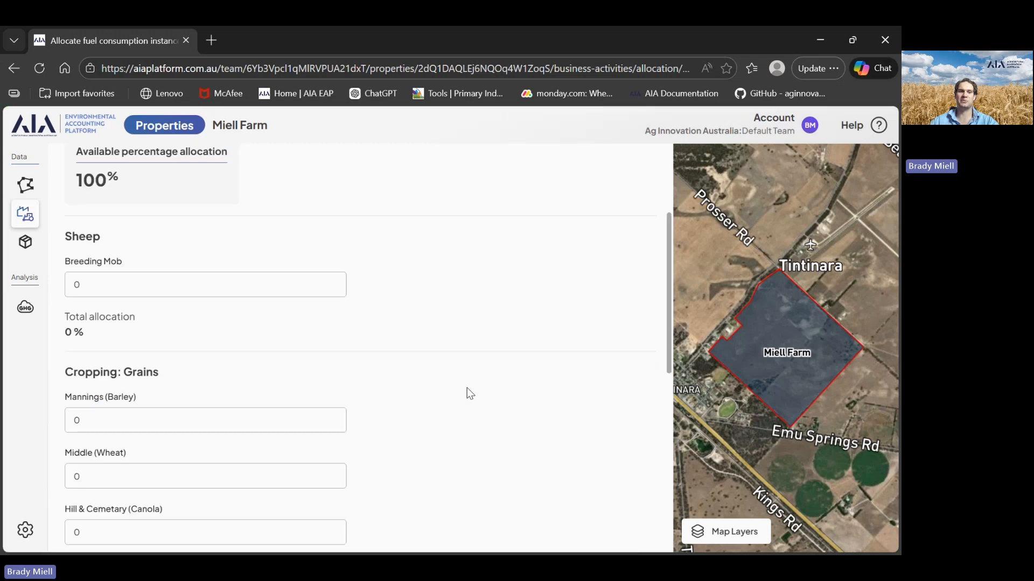
scroll(462, 392, down, 6)
click(280, 300)
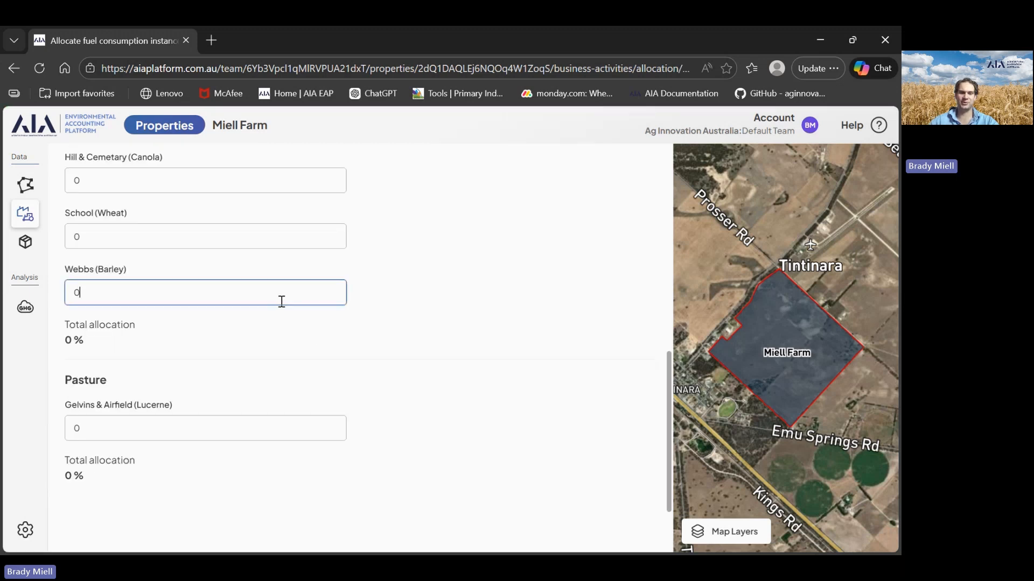
key(BackSpace)
text(100)
click(321, 388)
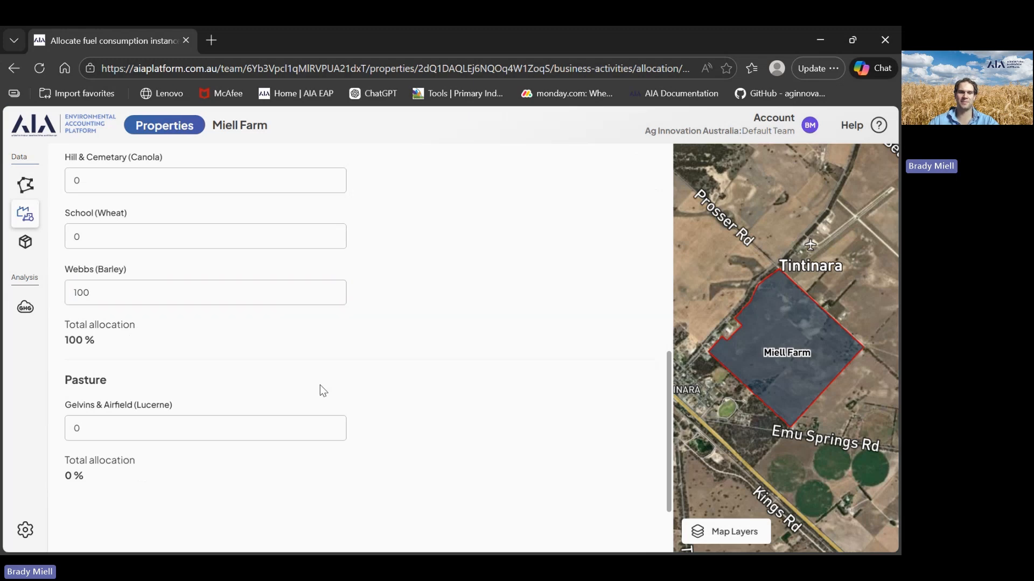
scroll(216, 457, down, 2)
click(115, 532)
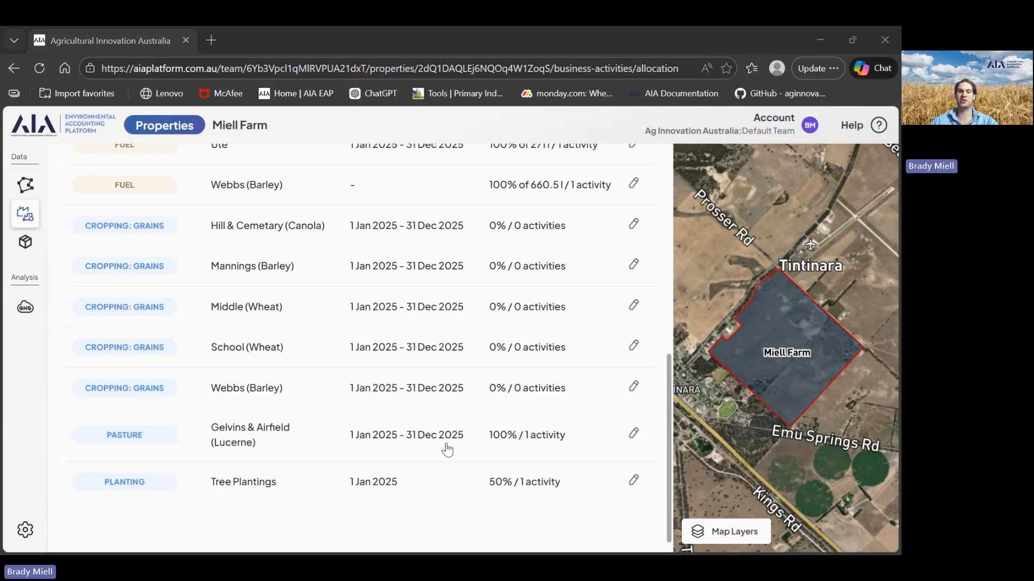
Step: Open the Tree Plantings record in the enterprises and land management section and look over its planting details
scroll(452, 483, up, 10)
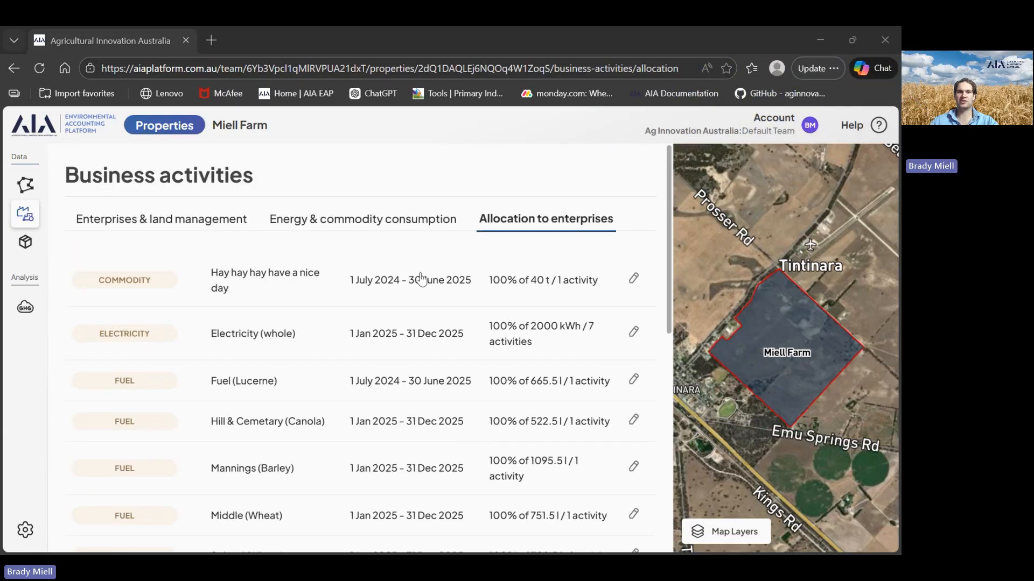
click(217, 219)
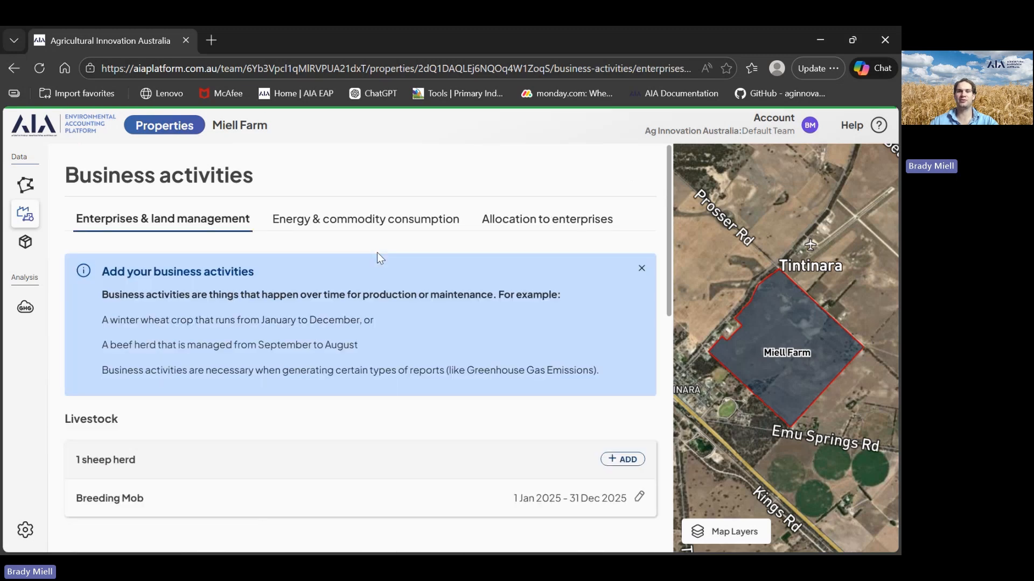
scroll(377, 258, down, 10)
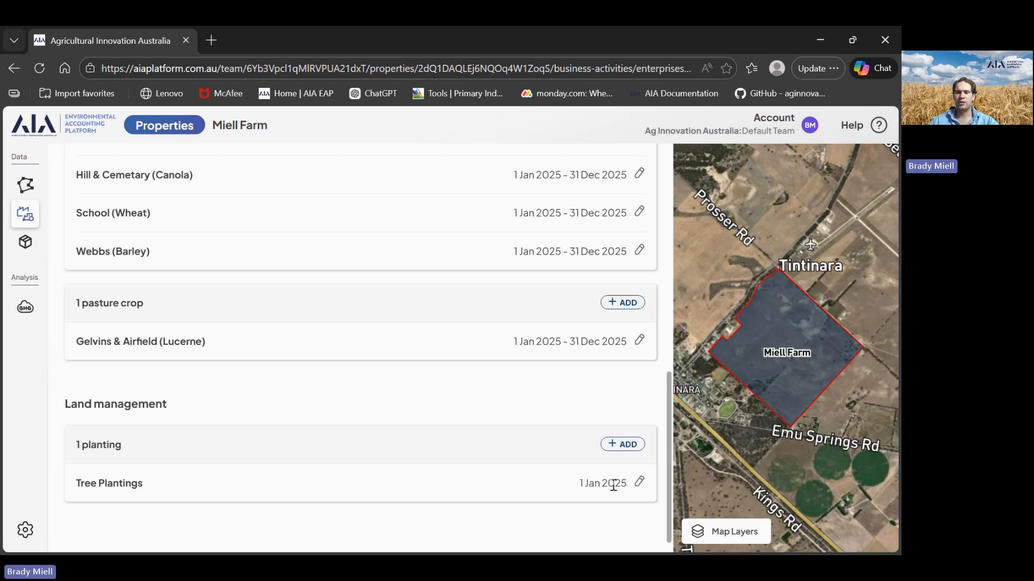
click(641, 484)
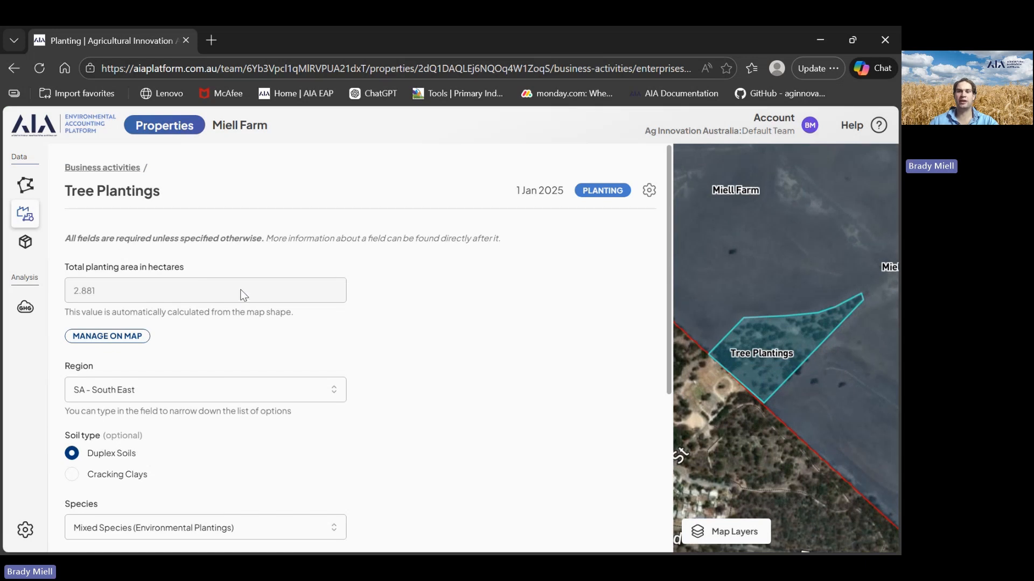
scroll(405, 284, down, 3)
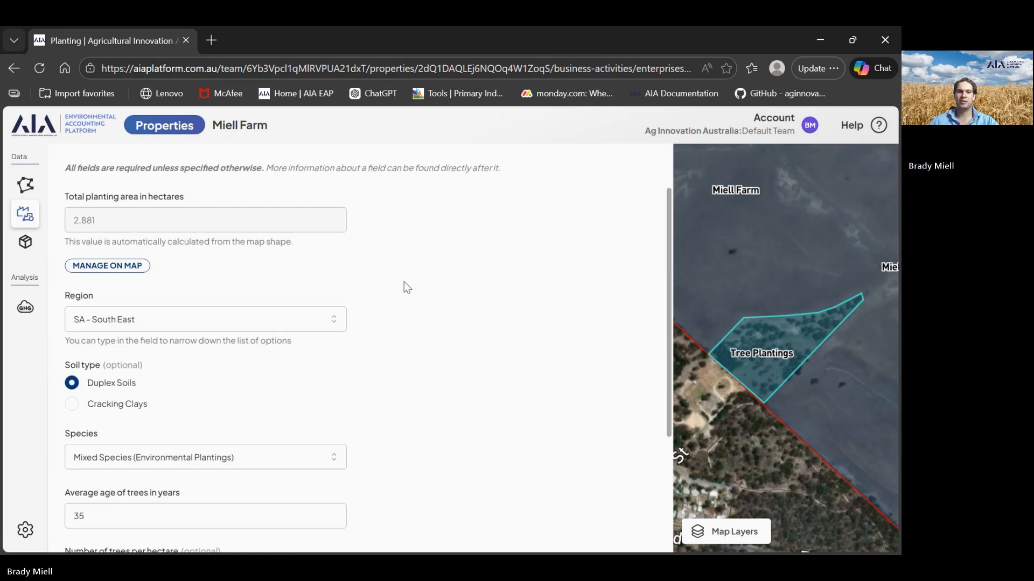
Step: Look through the region options for the Tree Plantings record, keep SA - South East, and save the planting
click(316, 254)
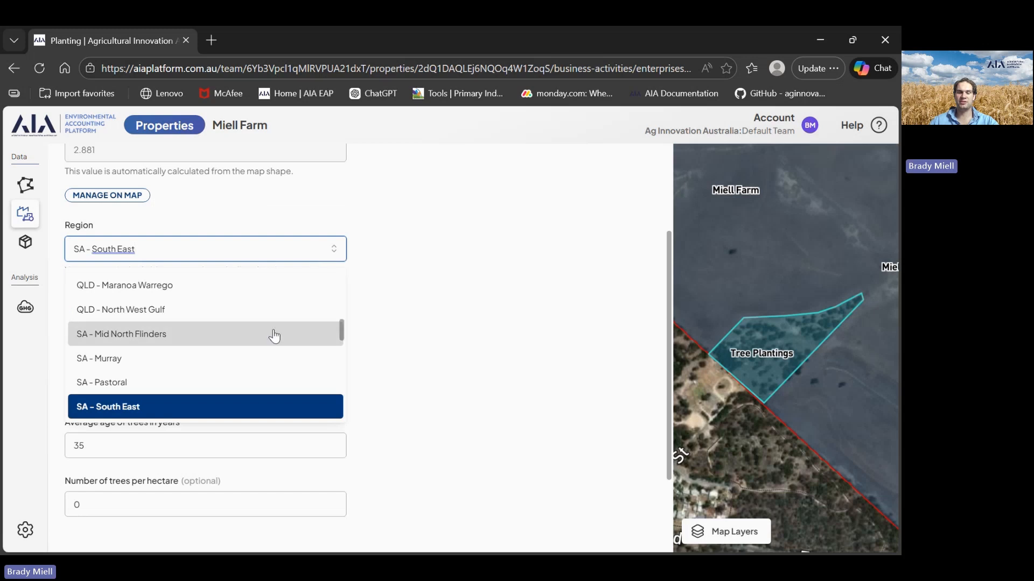
scroll(248, 371, up, 2)
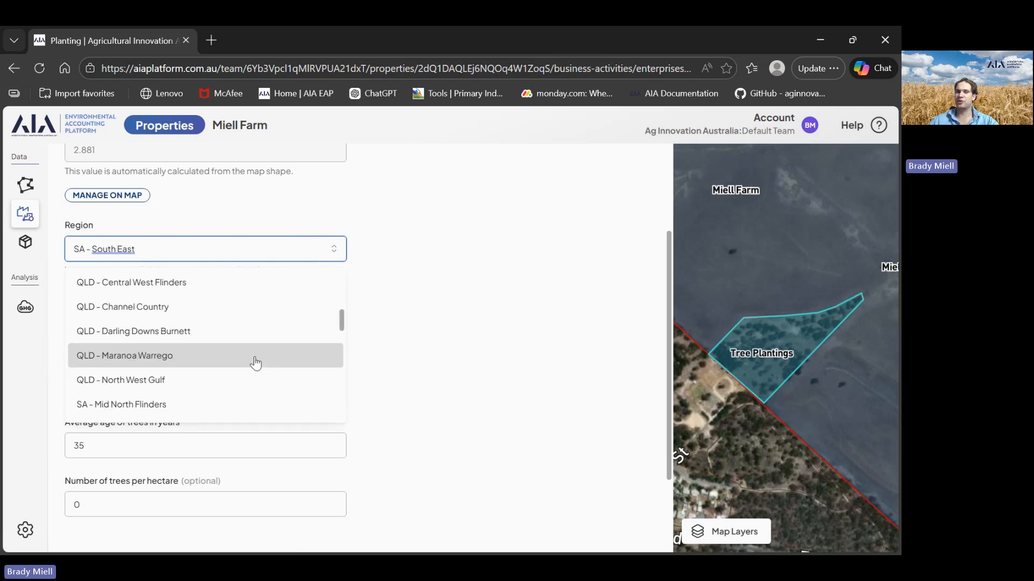
scroll(274, 318, down, 2)
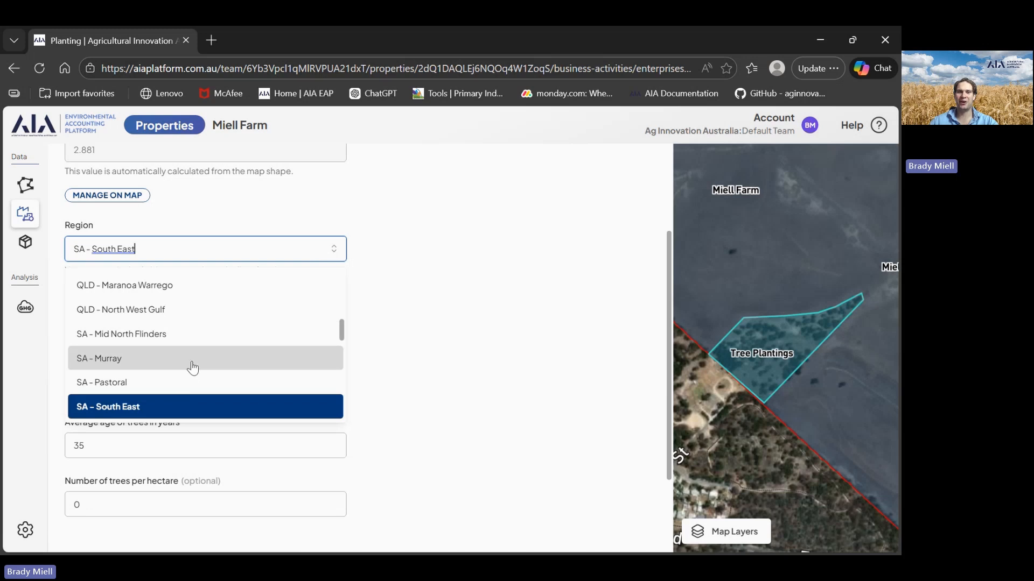
click(437, 364)
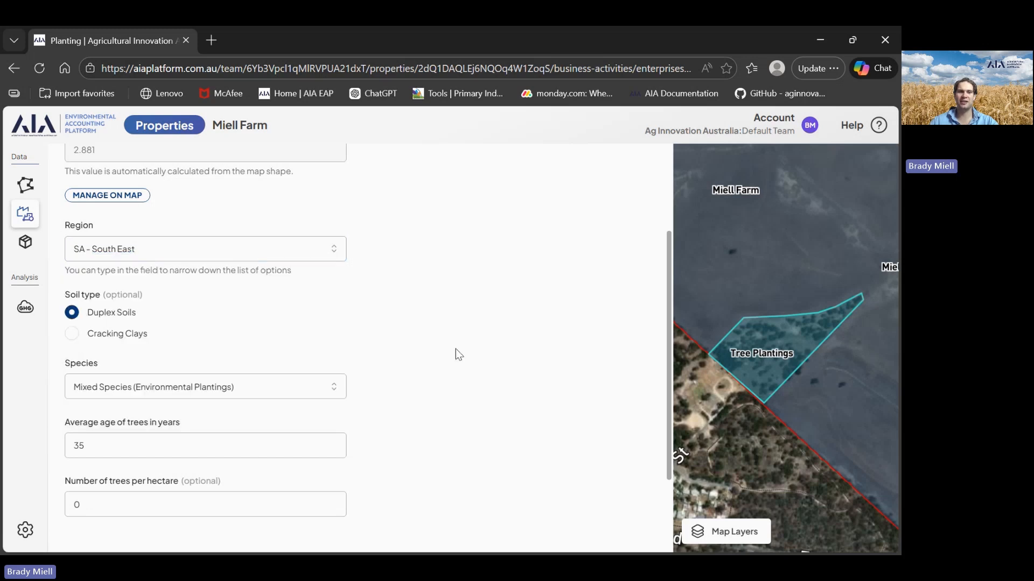
scroll(436, 344, down, 1)
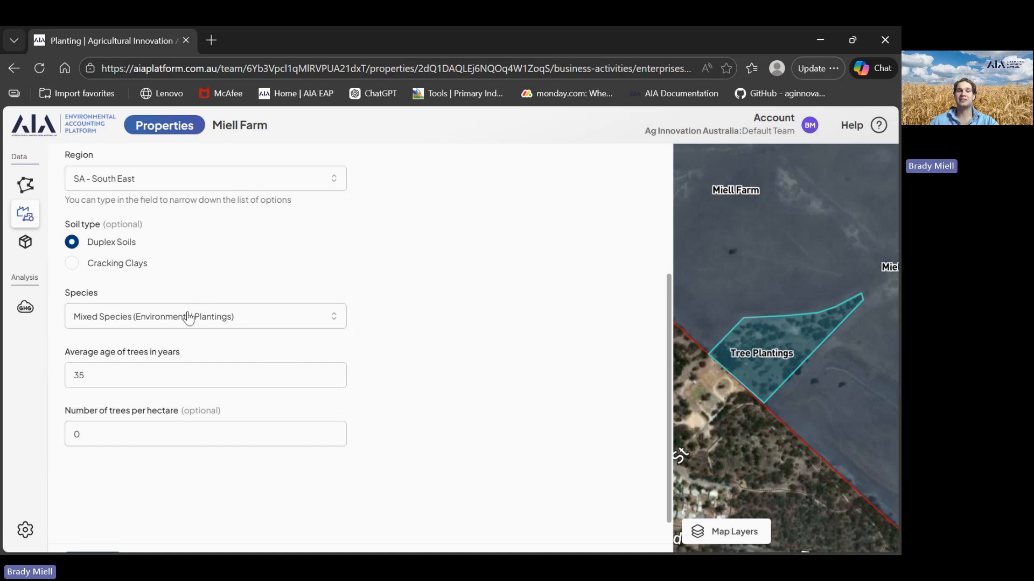
scroll(249, 376, down, 1)
click(92, 537)
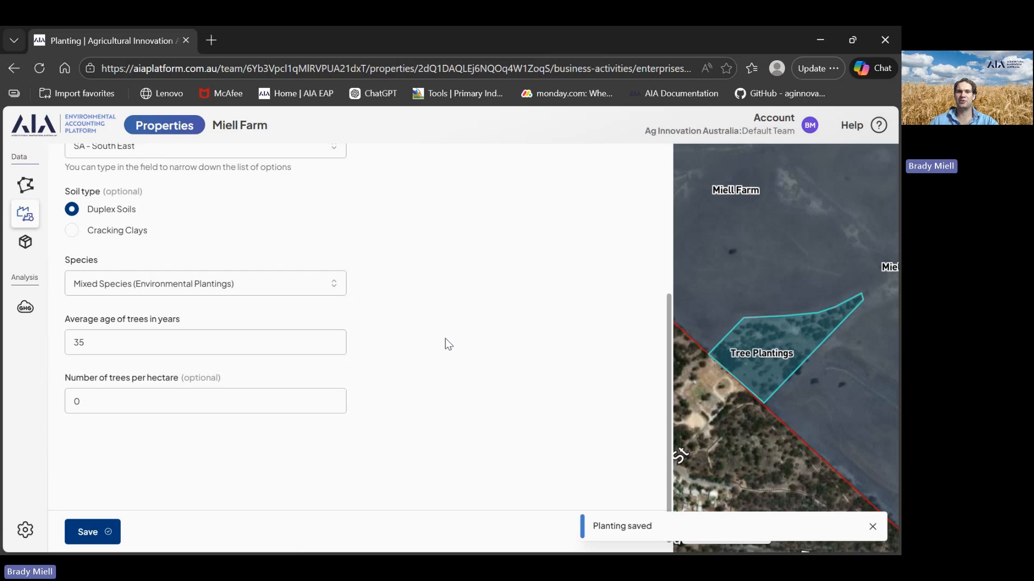
scroll(446, 343, up, 5)
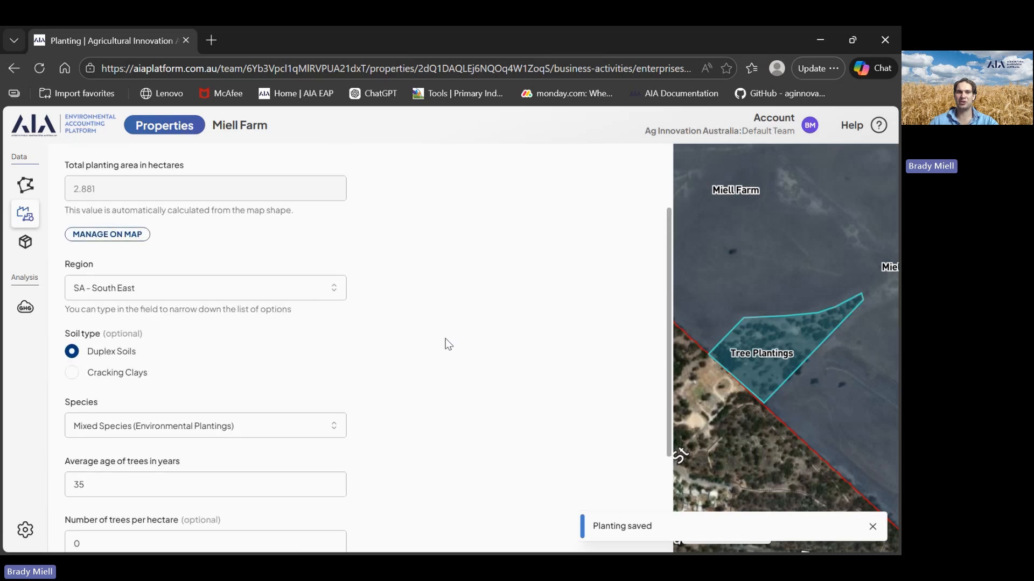
Step: Allocate 50% of the Tree Plantings to the Webbs (Barley) grain crop under allocation to enterprises and save the allocation
click(31, 223)
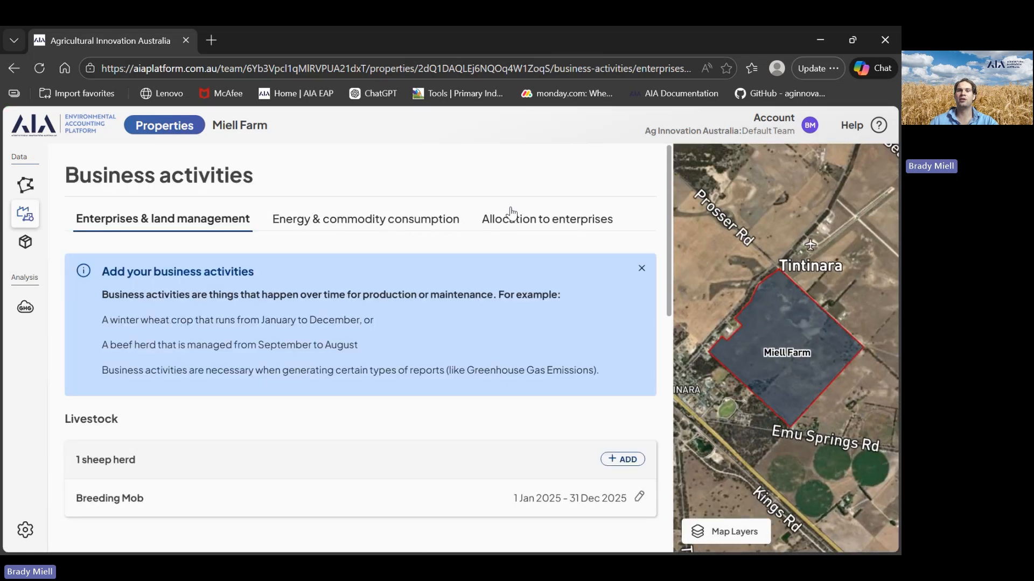
click(511, 213)
scroll(436, 285, down, 10)
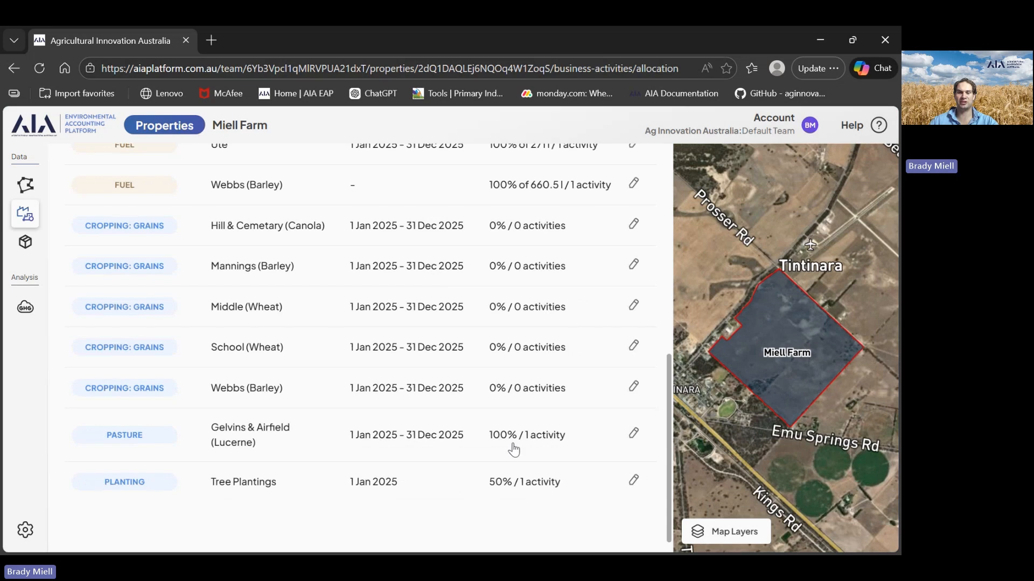
click(635, 483)
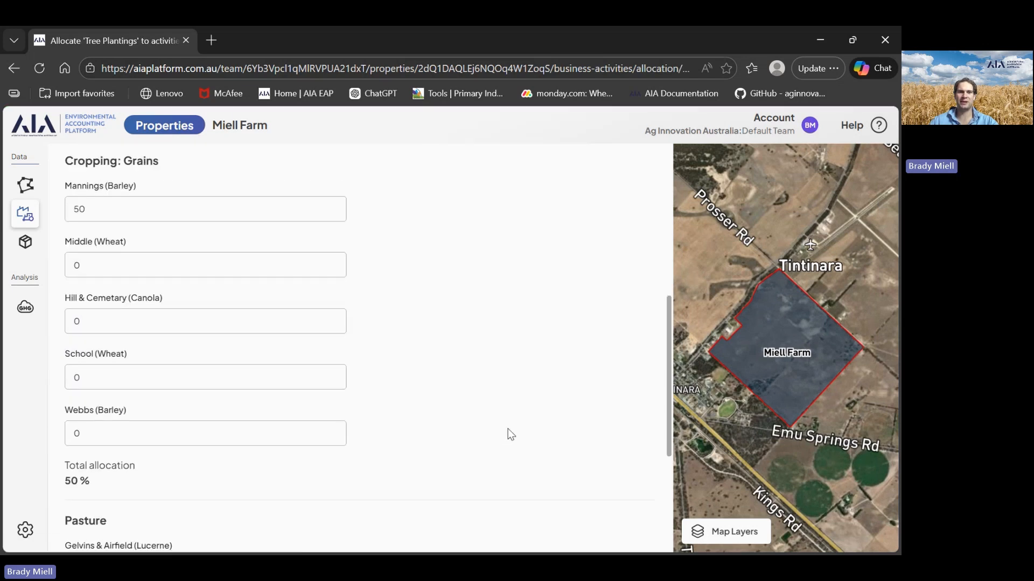
click(162, 433)
text(50)
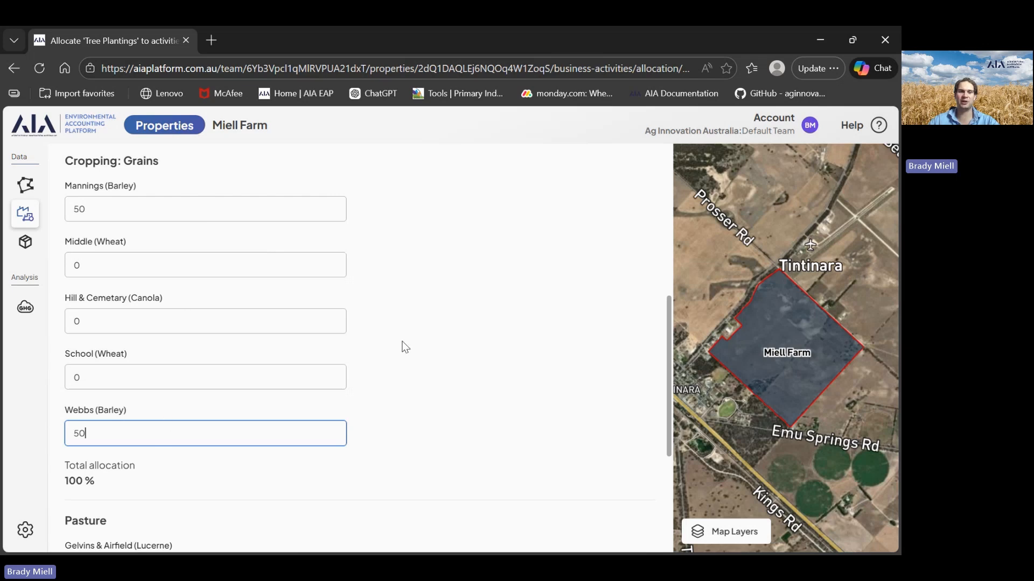
scroll(399, 350, down, 4)
click(125, 528)
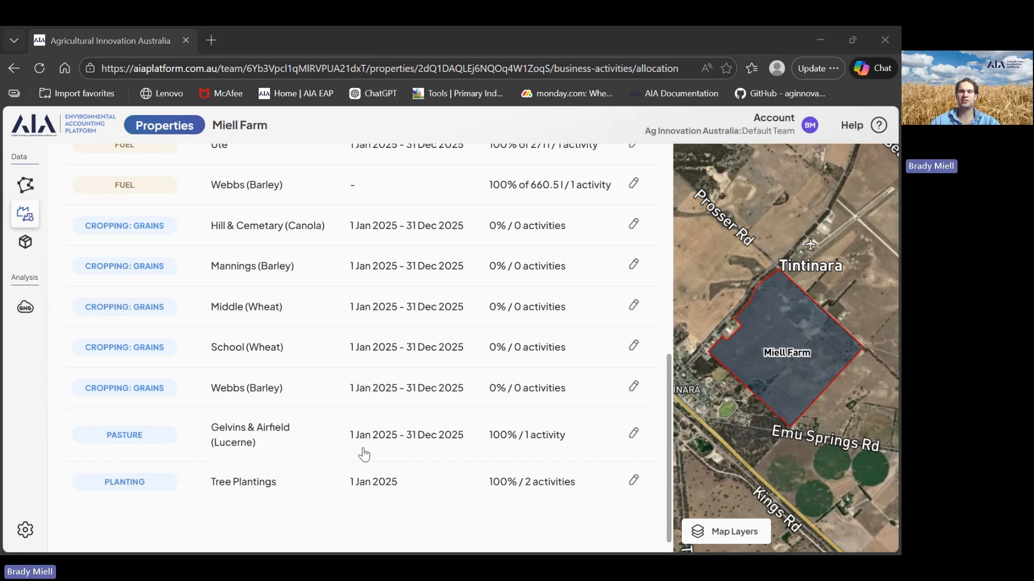
Step: Open the Greenhouse Gas Emissions analysis and review the emissions by scope, sequestration and gas breakdown for all enterprise types
scroll(371, 395, up, 2)
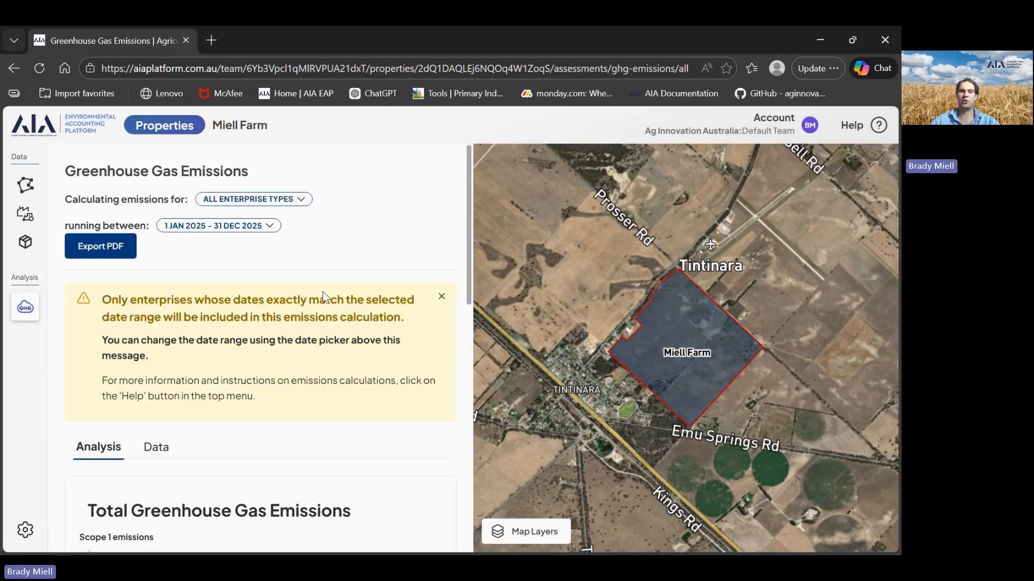
scroll(322, 288, down, 1)
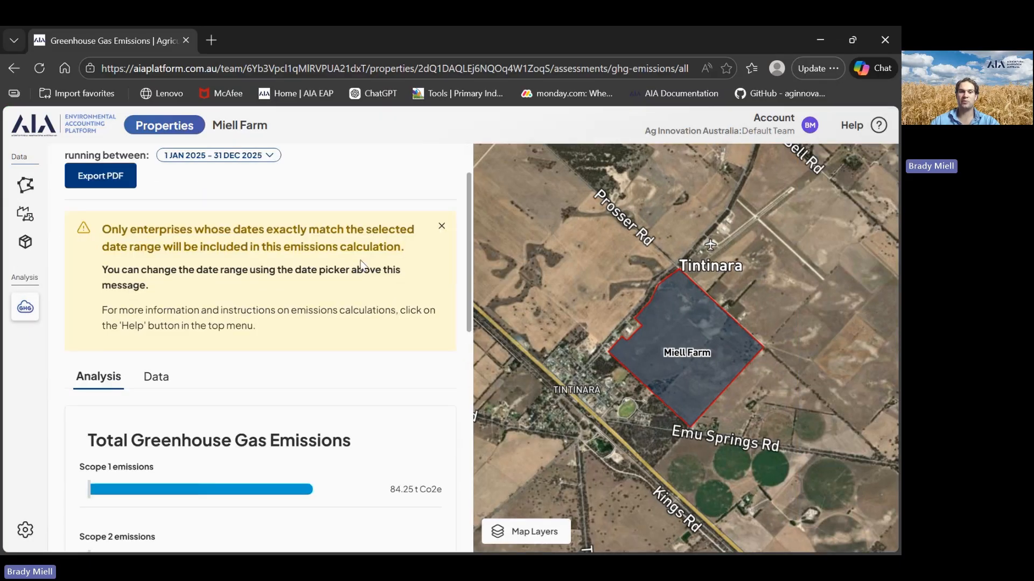
scroll(300, 308, down, 8)
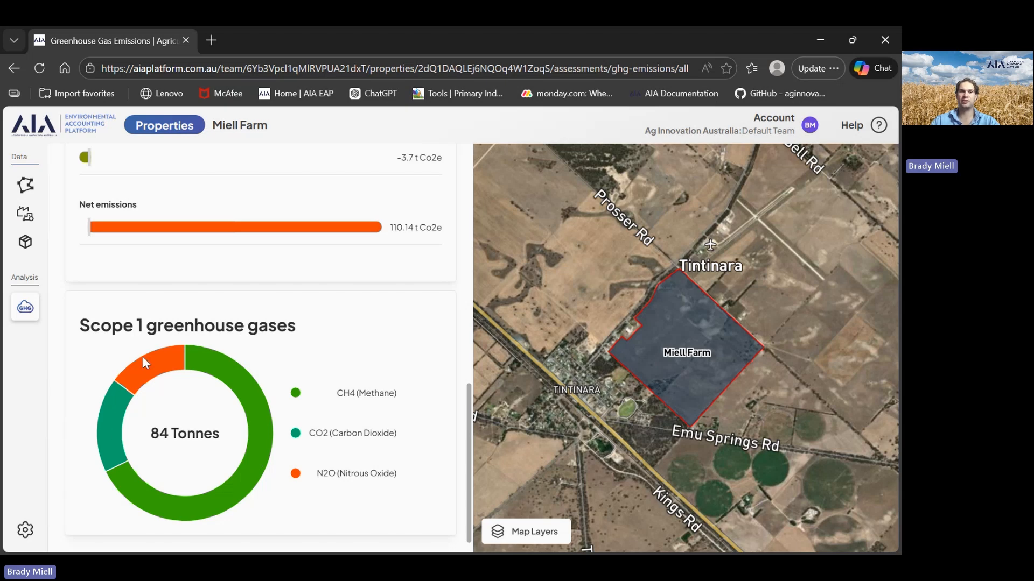
scroll(341, 392, up, 6)
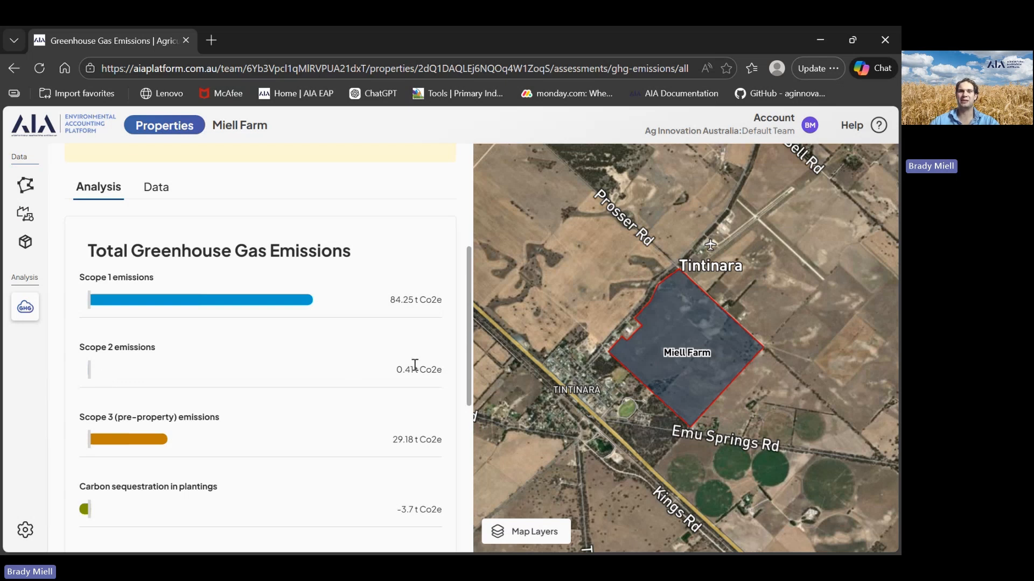
scroll(371, 342, down, 1)
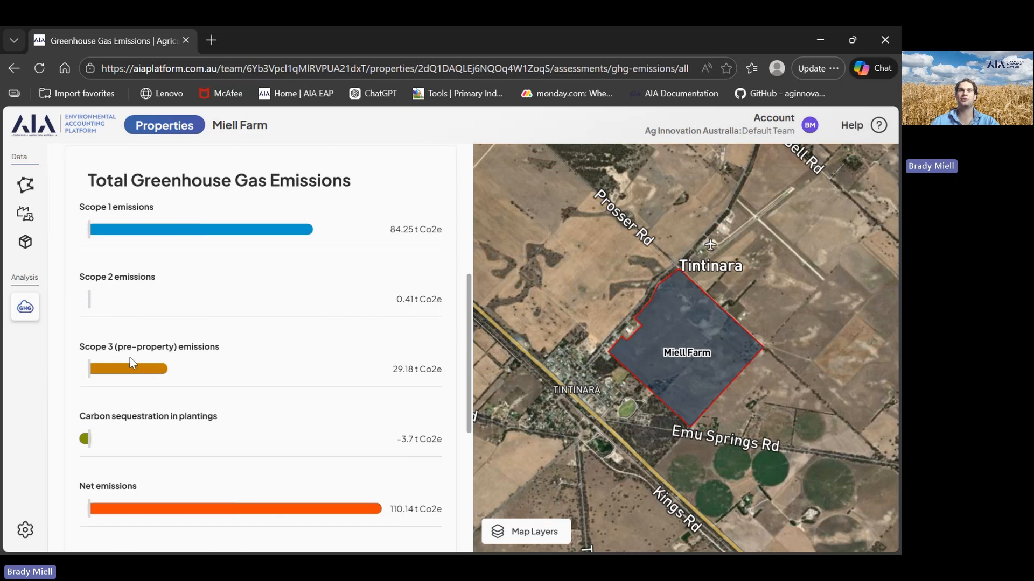
scroll(366, 210, up, 6)
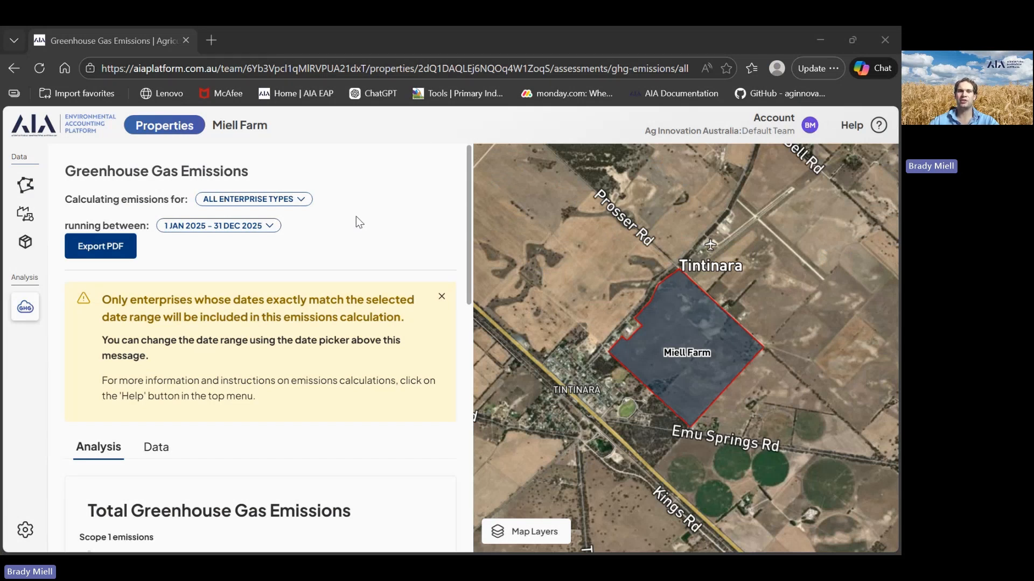
Step: Limit the emissions calculation to Grain crops and look over its emissions totals and breakdown
click(226, 201)
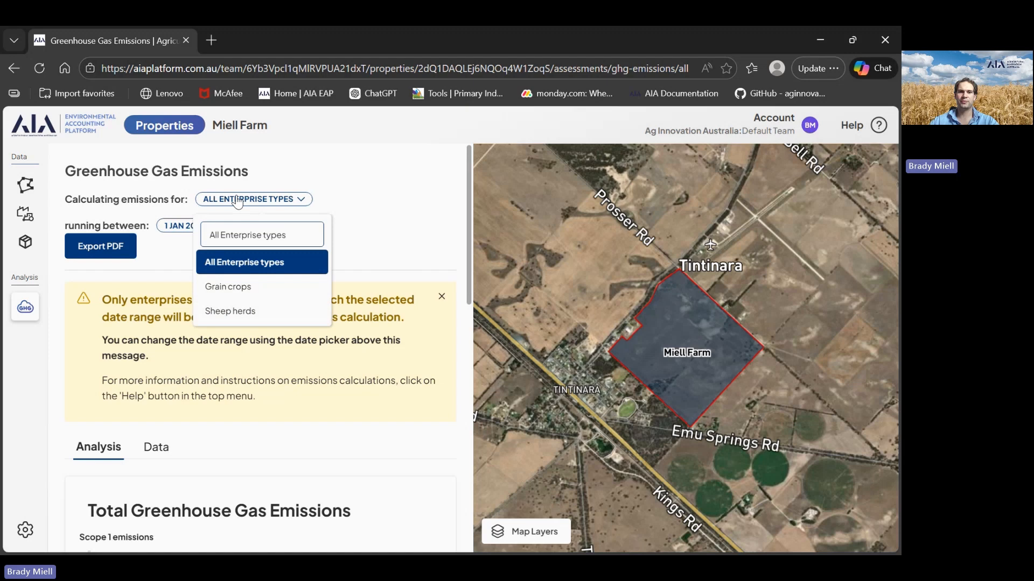
click(237, 286)
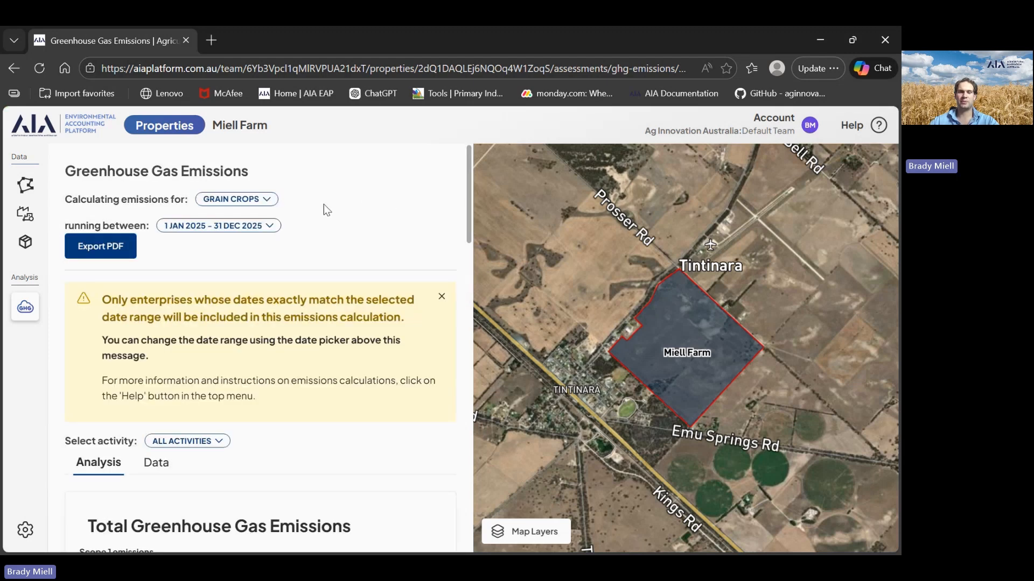
scroll(324, 205, down, 5)
scroll(347, 216, down, 8)
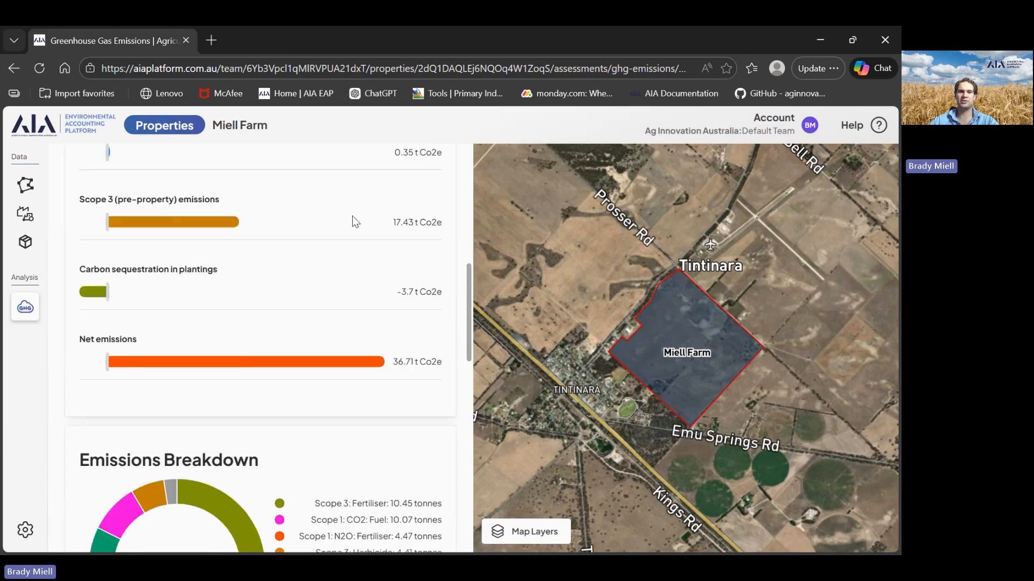
scroll(341, 219, up, 10)
scroll(360, 349, up, 1)
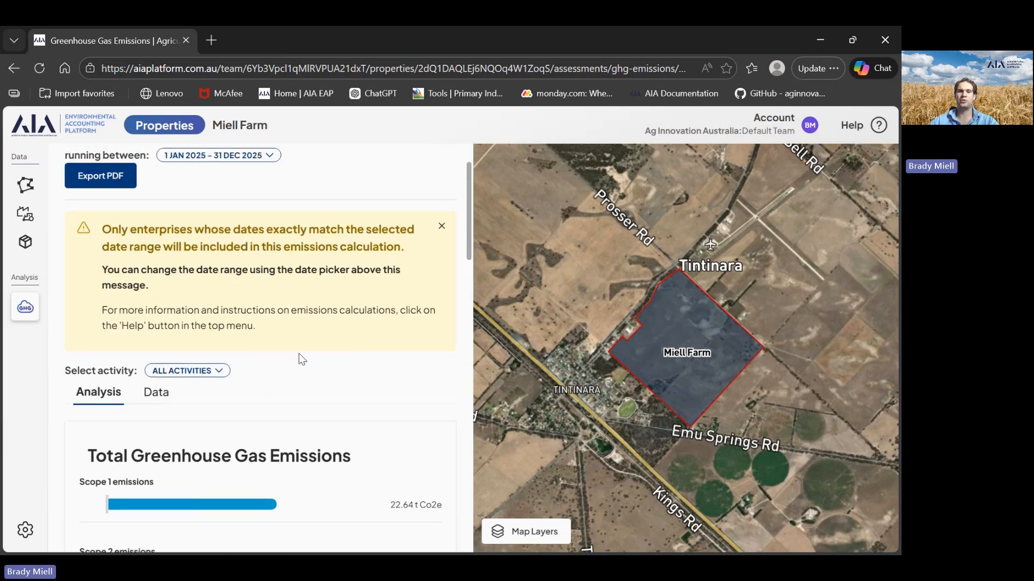
Step: Narrow the grain crop emissions to the Middle (Wheat) activity and review its totals, emissions breakdown and emissions intensity
click(215, 372)
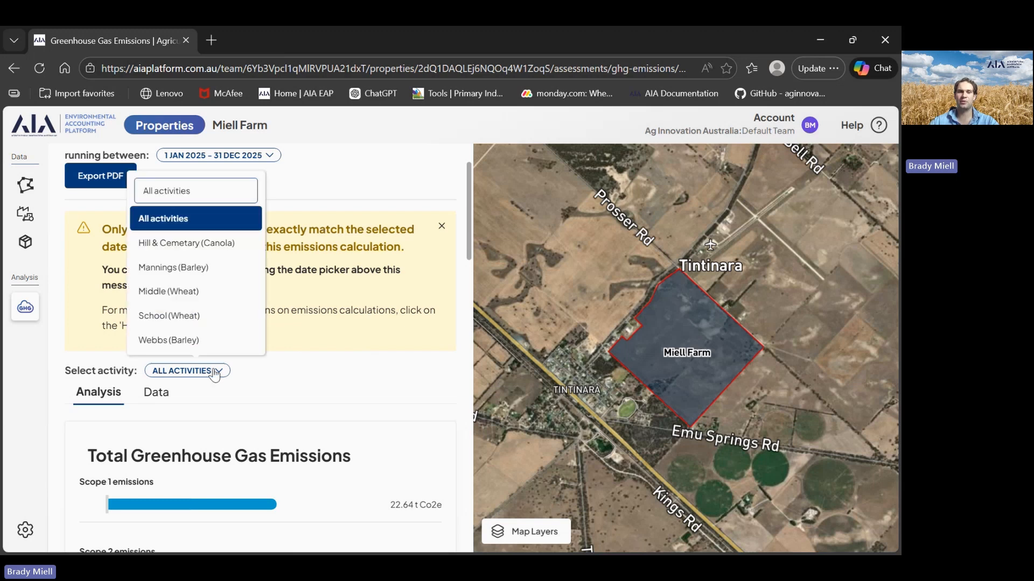
click(218, 295)
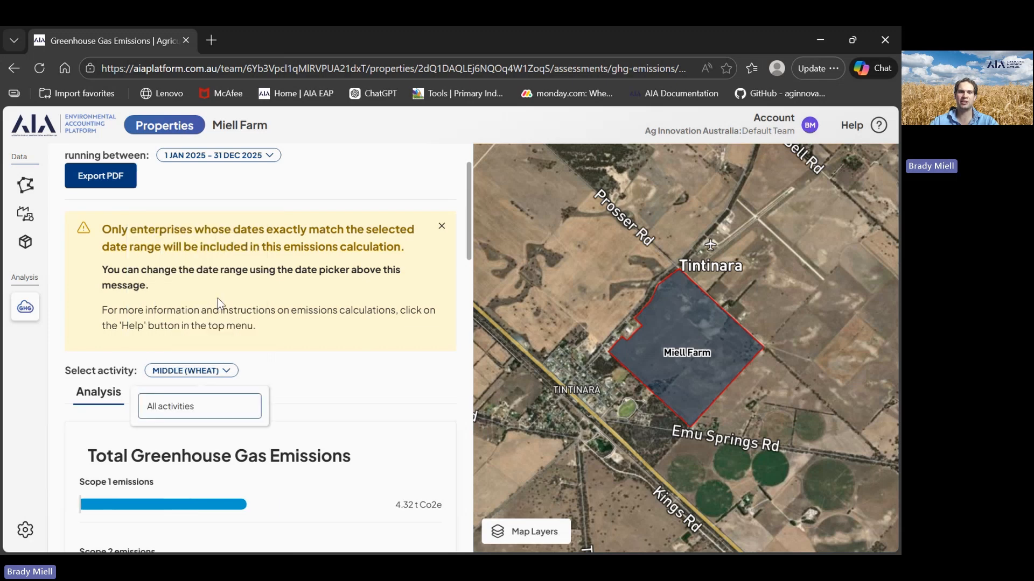
scroll(335, 290, down, 3)
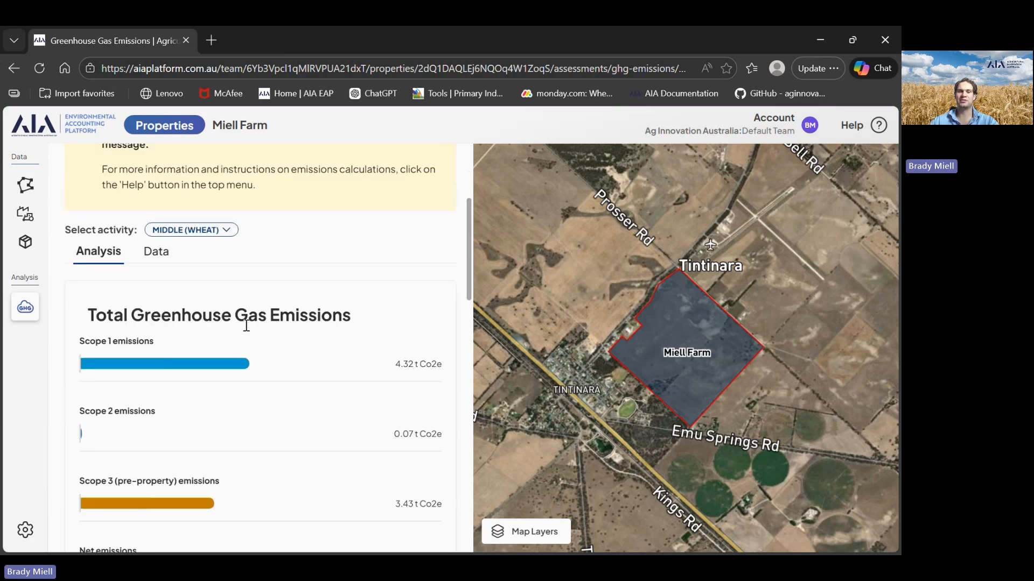
scroll(224, 332, down, 8)
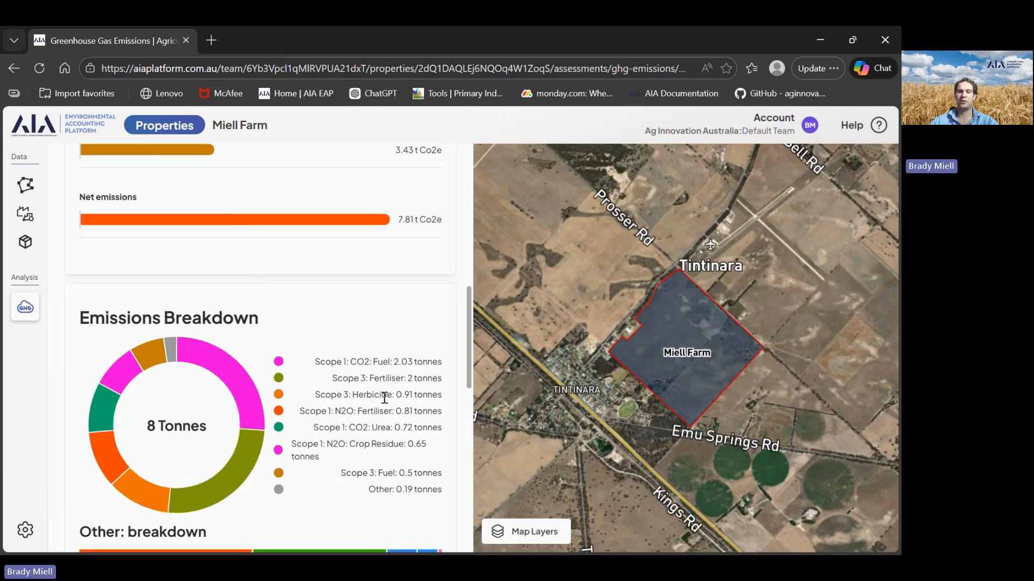
scroll(392, 380, down, 1)
scroll(397, 340, down, 5)
scroll(397, 339, down, 5)
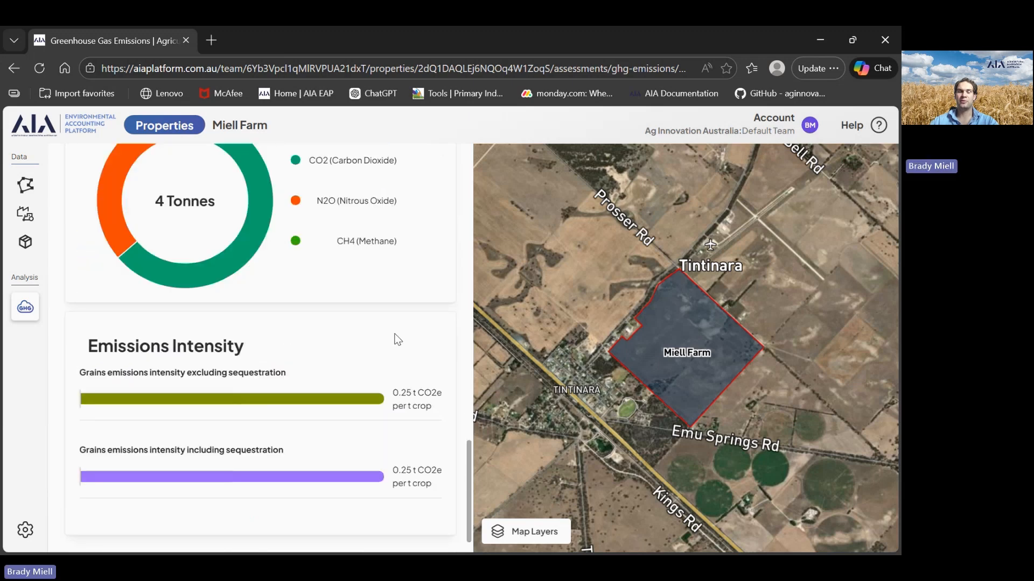